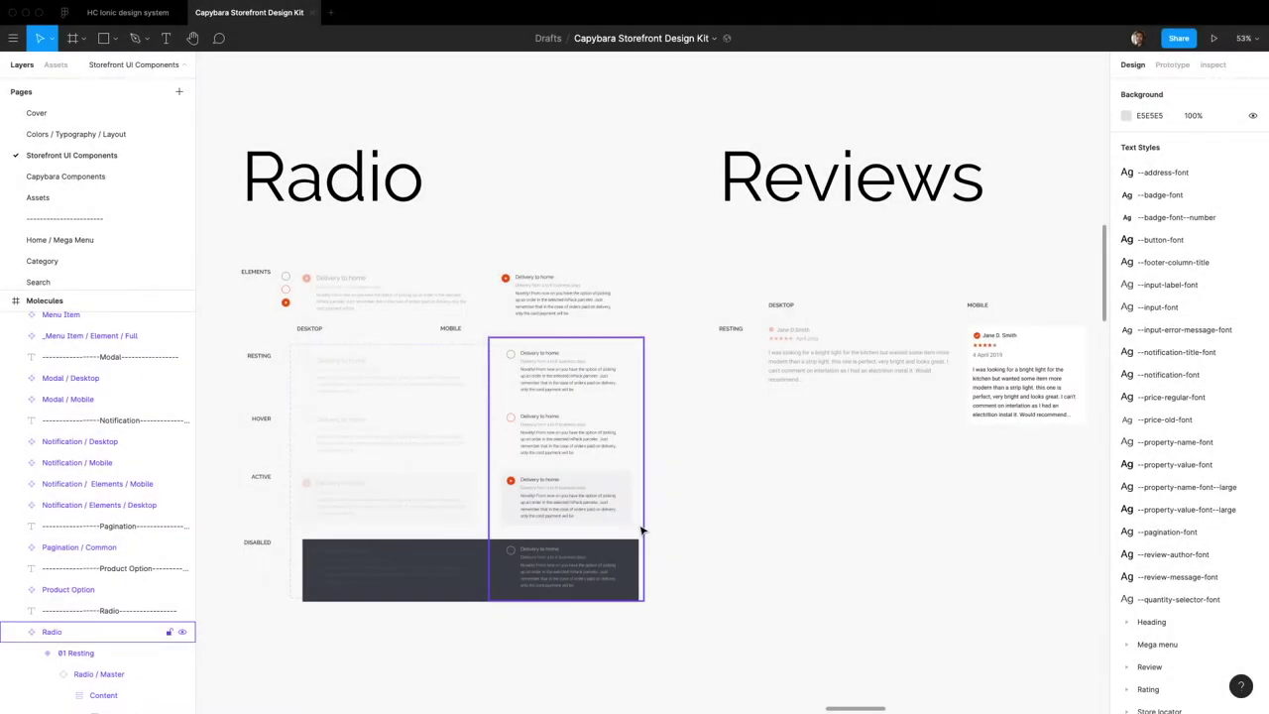
# - Examine the desktop and mobile variants of the Radio and Reviews components on the Storefront UI Components page
pyautogui.click(667, 470)
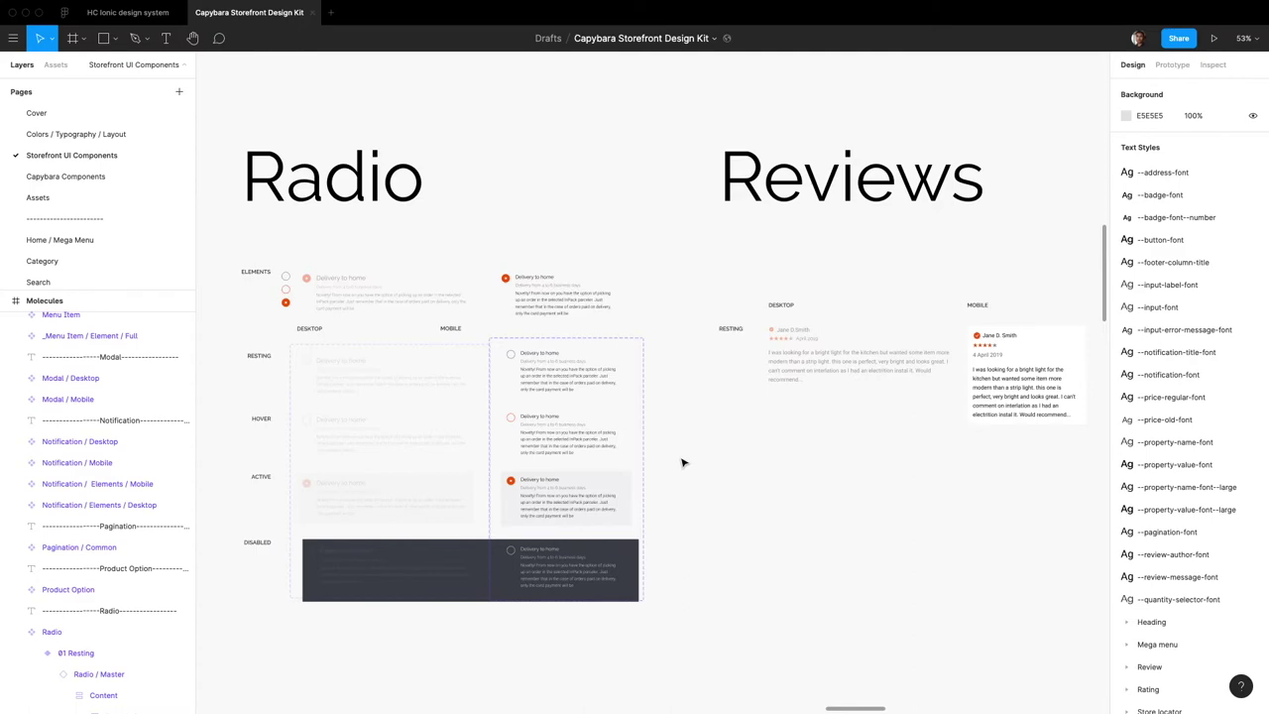
pyautogui.scroll(-5, 682, 461)
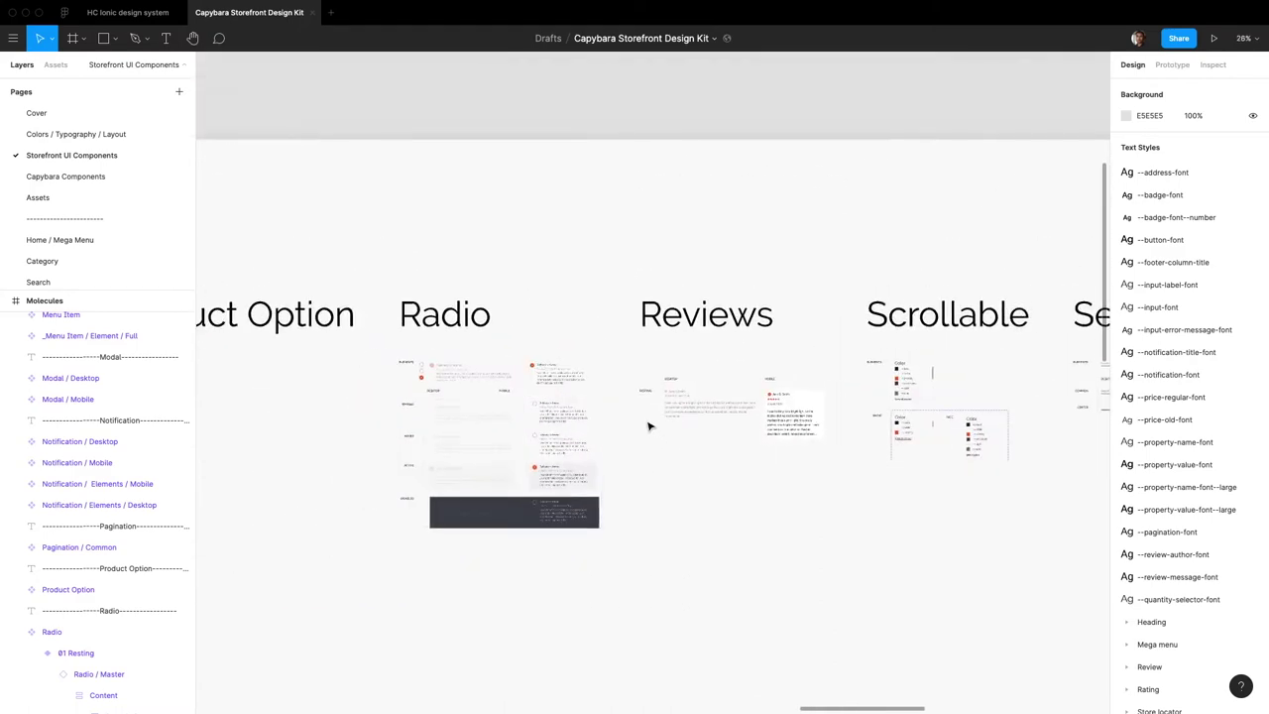
pyautogui.scroll(10, 580, 428)
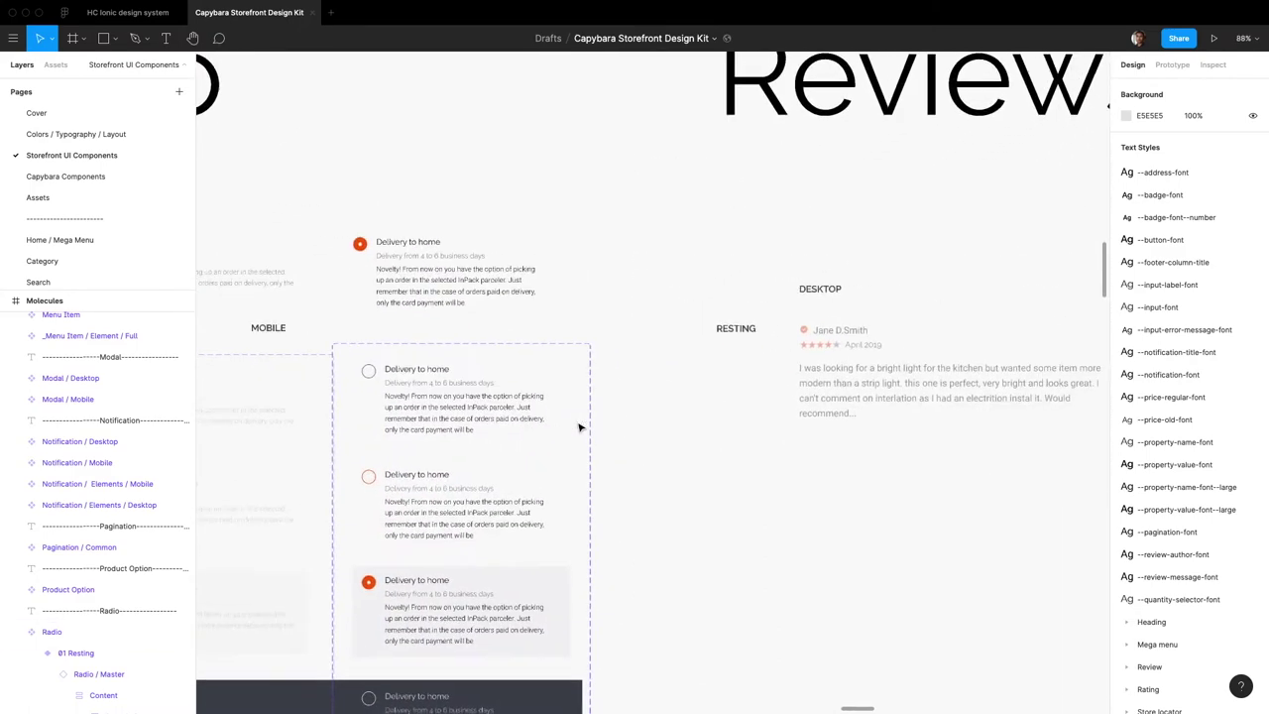
pyautogui.scroll(-3, 579, 427)
pyautogui.click(637, 387)
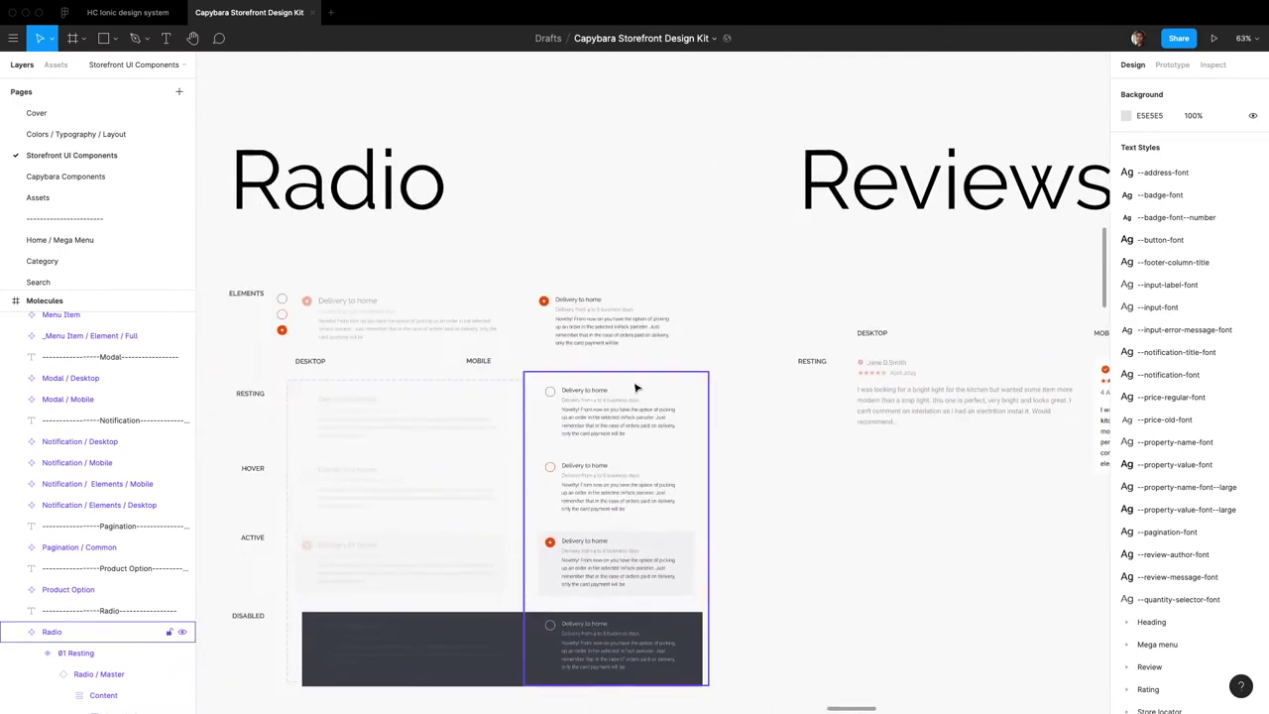
pyautogui.scroll(-2, 637, 388)
pyautogui.hscroll(5, 597, 321)
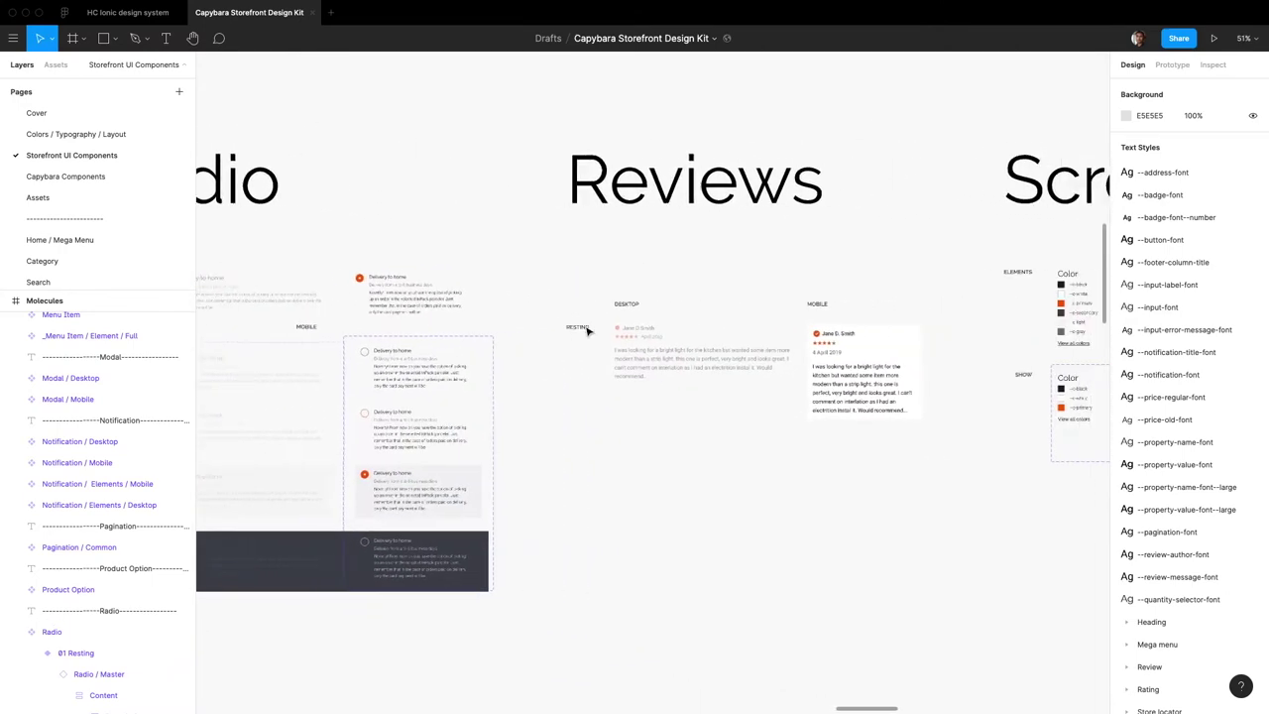
pyautogui.hscroll(2, 587, 331)
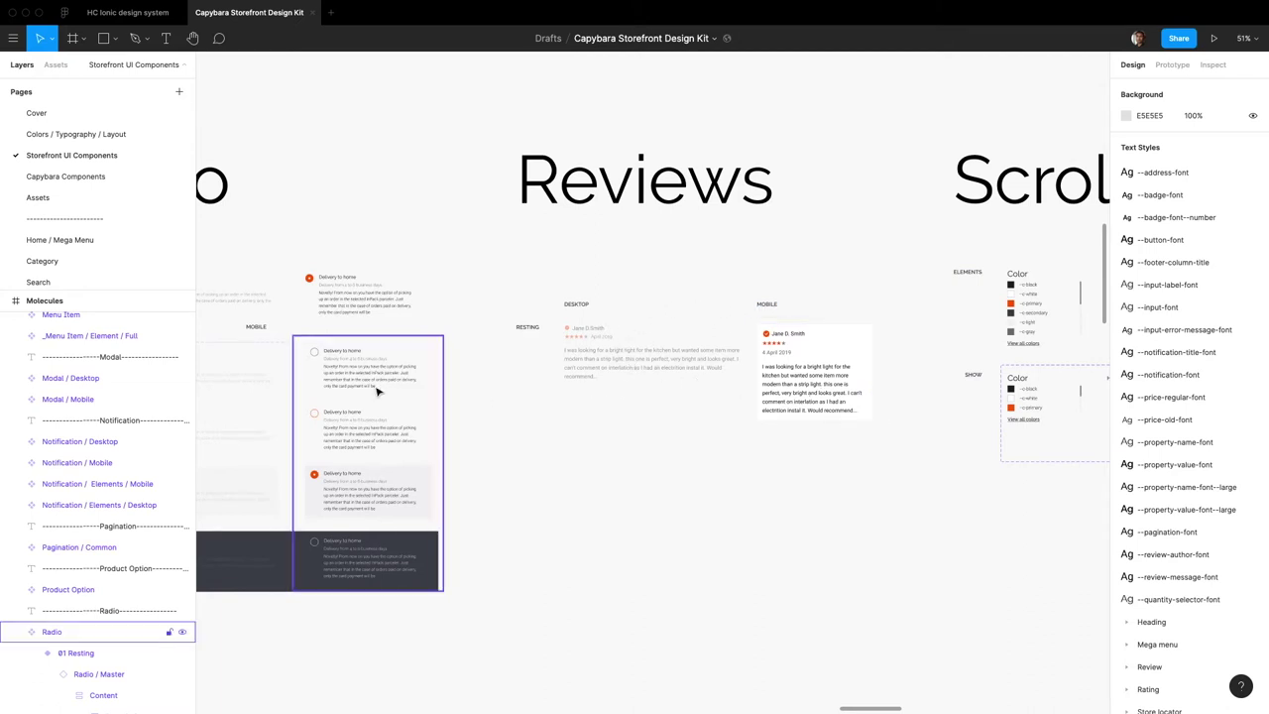
# - Open the Designs (Archive) page of the design kit
pyautogui.scroll(-3, 64, 180)
pyautogui.scroll(-4, 74, 171)
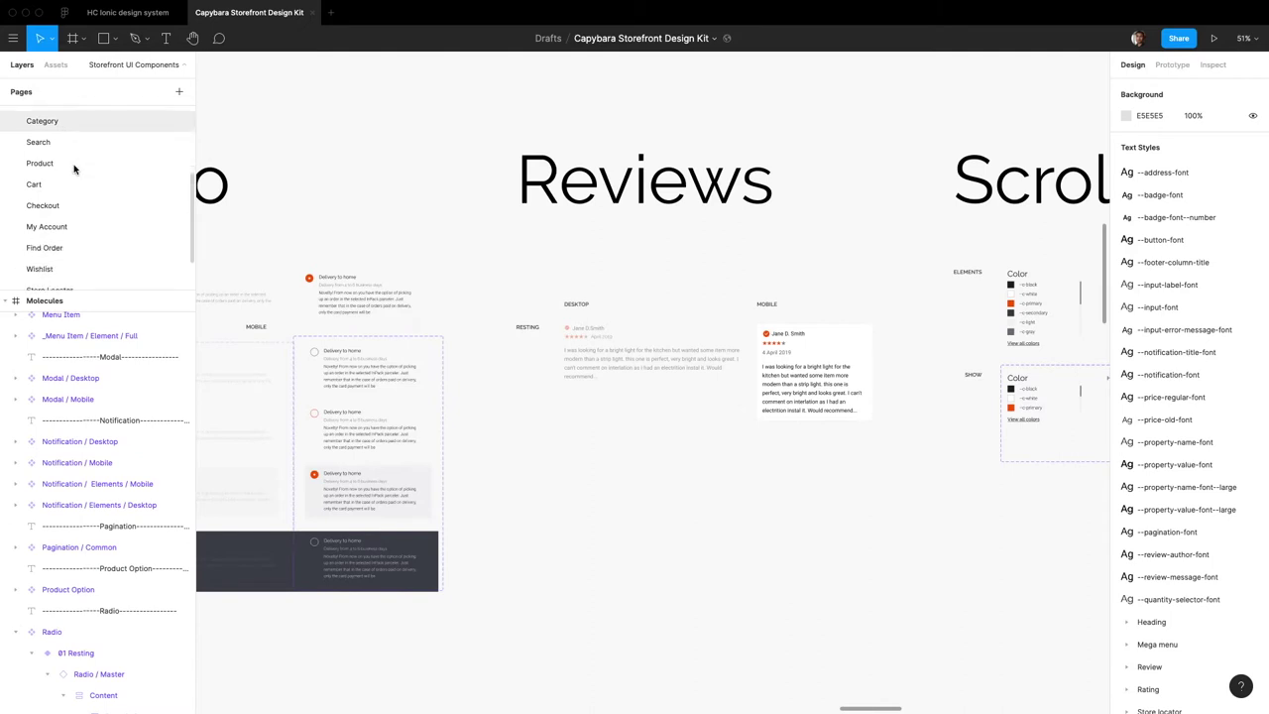
pyautogui.click(71, 280)
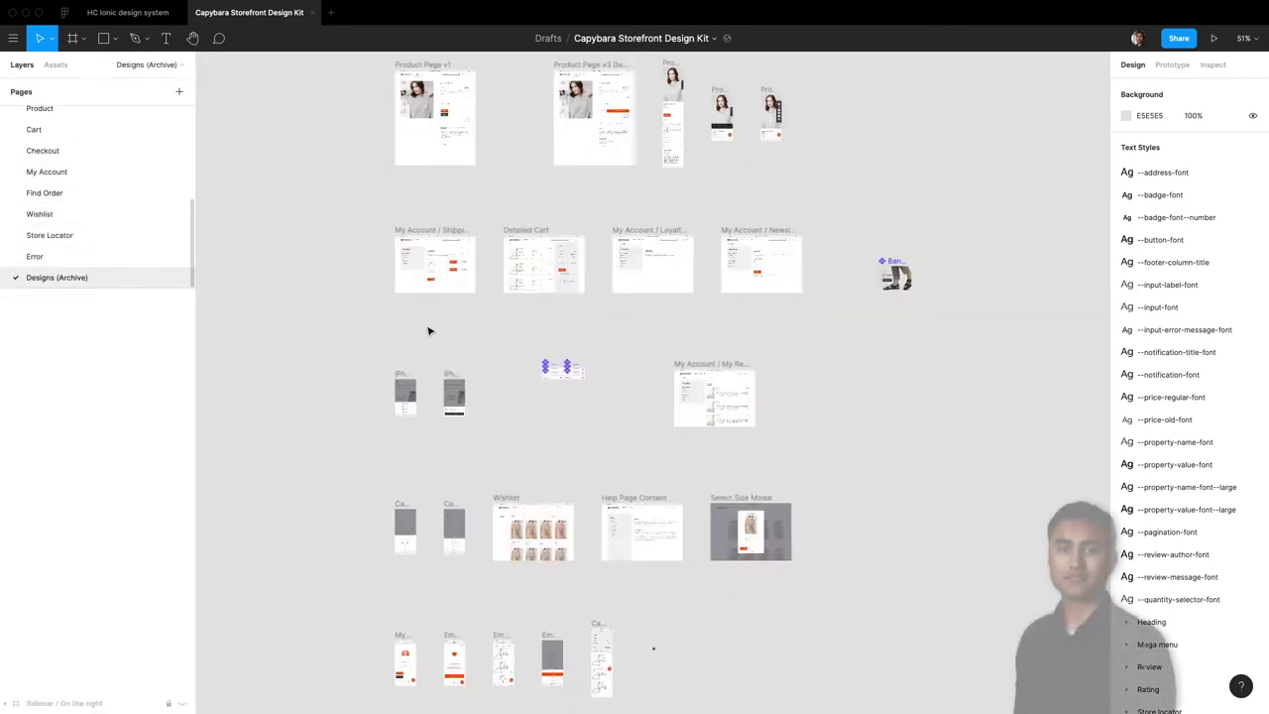
# - Add an iPhone 11 Pro / X frame of 375 × 812 in an empty area of the canvas beside the archived designs
pyautogui.hscroll(3, 459, 337)
pyautogui.hscroll(5, 419, 337)
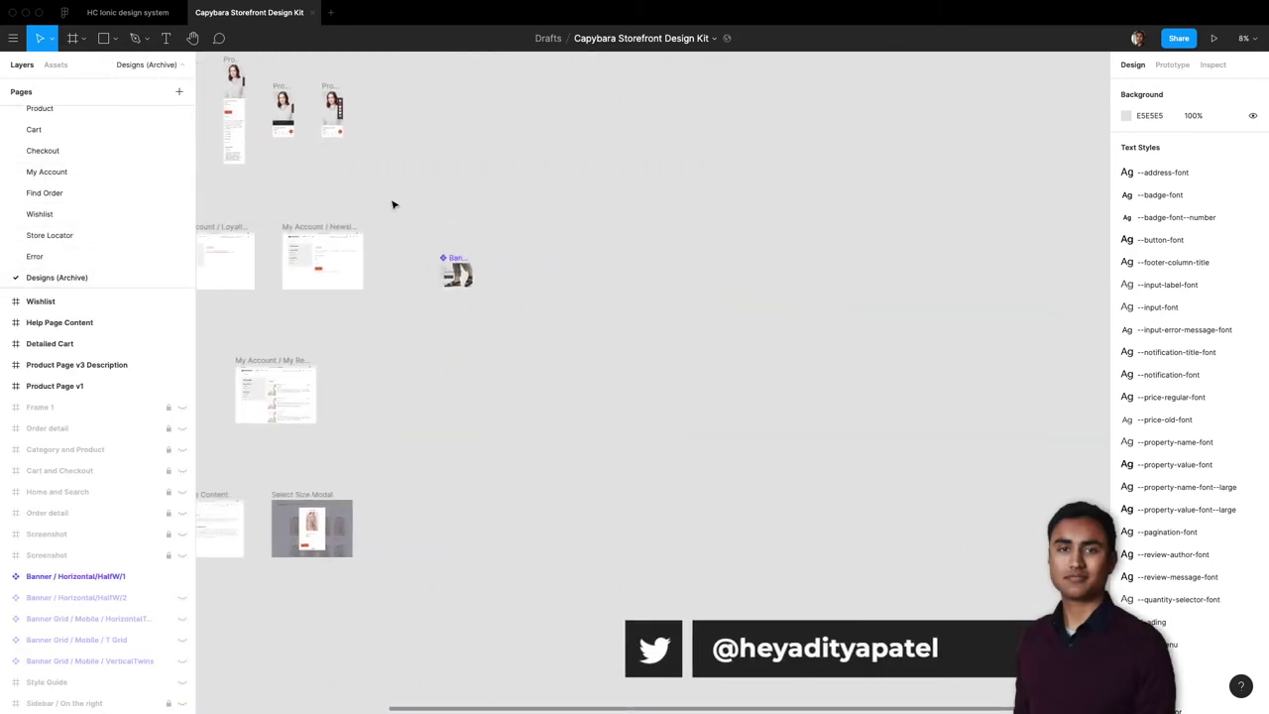
pyautogui.scroll(3, 391, 201)
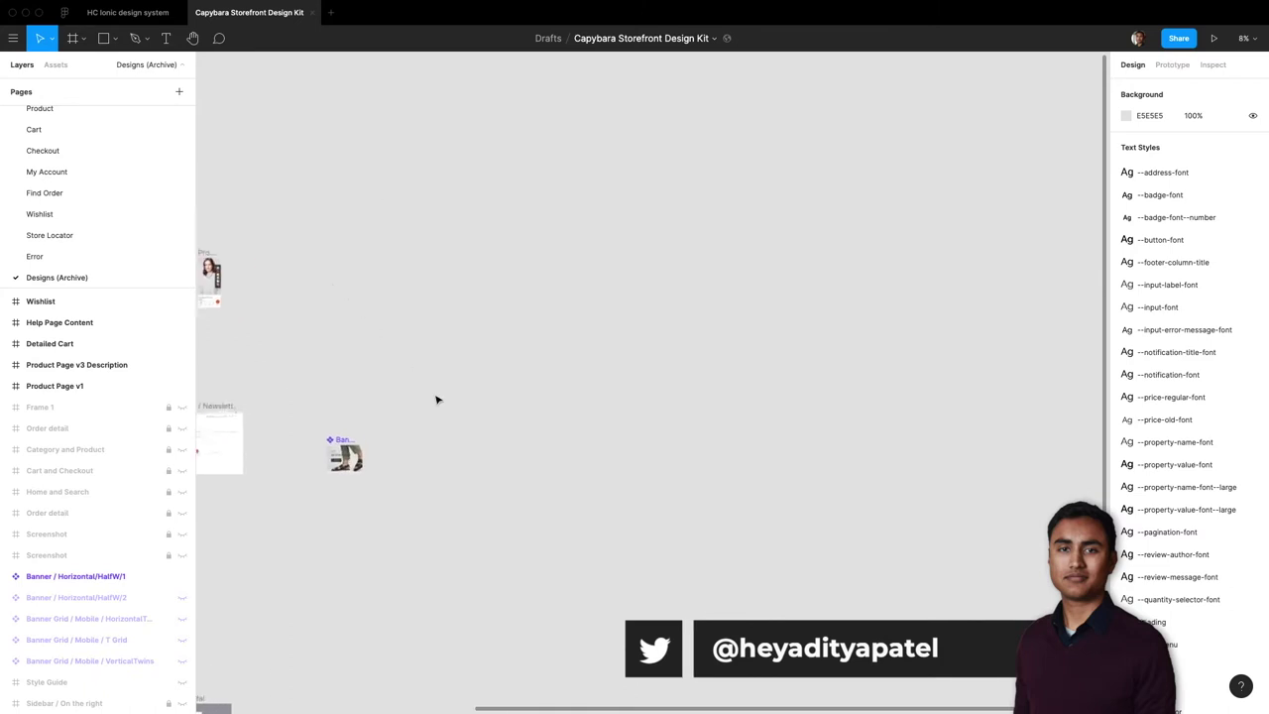
pyautogui.scroll(5, 1045, 142)
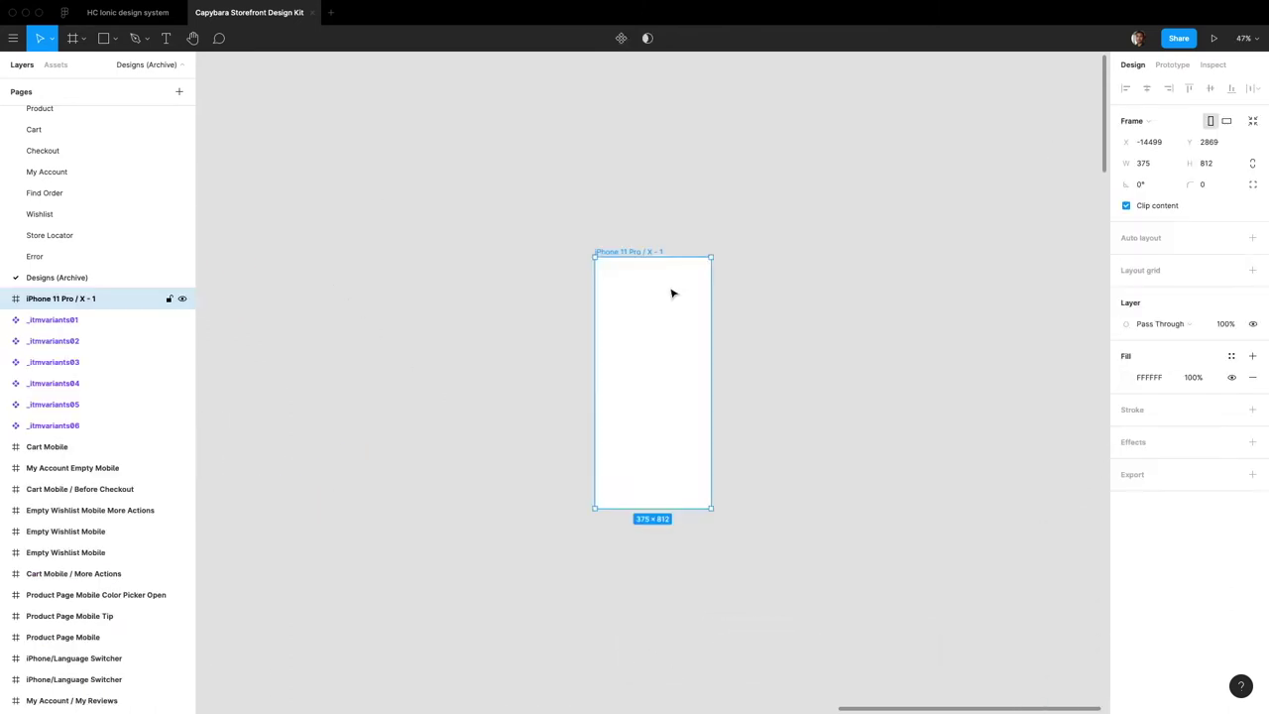
pyautogui.scroll(4, 670, 293)
pyautogui.scroll(-2, 666, 292)
pyautogui.hscroll(2, 666, 292)
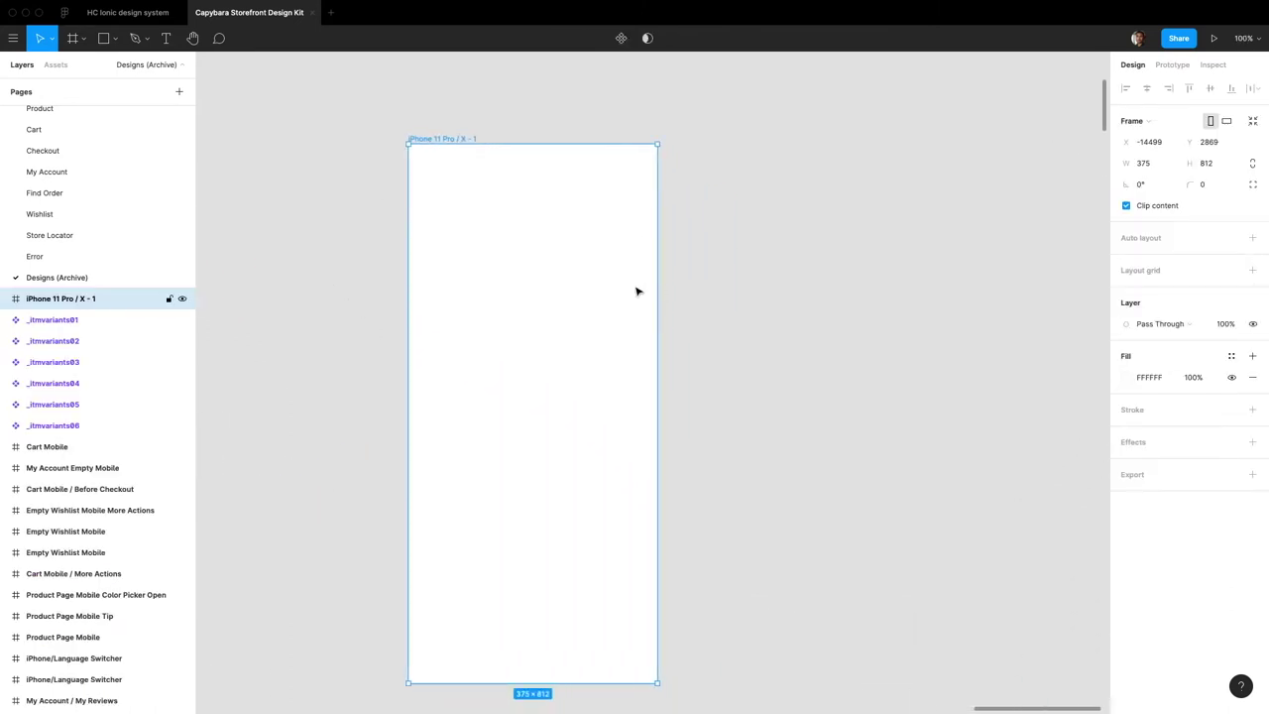
# - Search the component assets for "heading" and place the Heading - Mobile component just below the Demo frame's header at X 16, Y 117
pyautogui.click(48, 65)
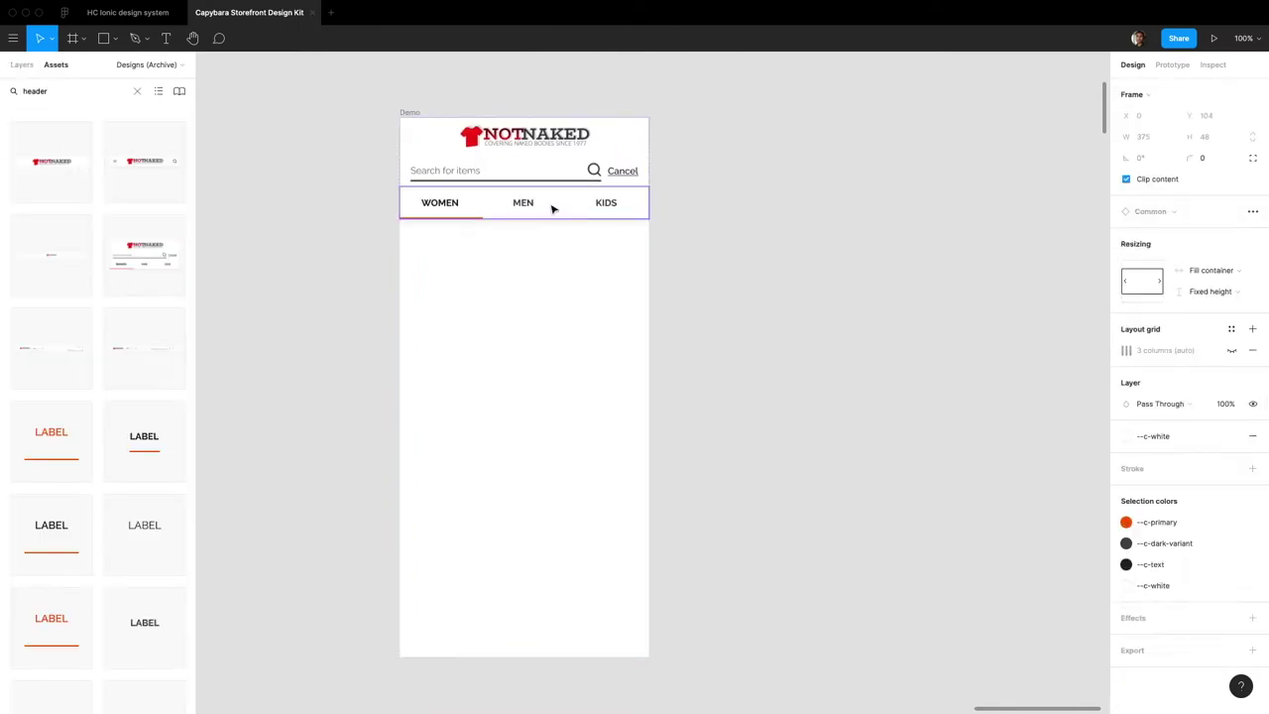
pyautogui.doubleClick(70, 93)
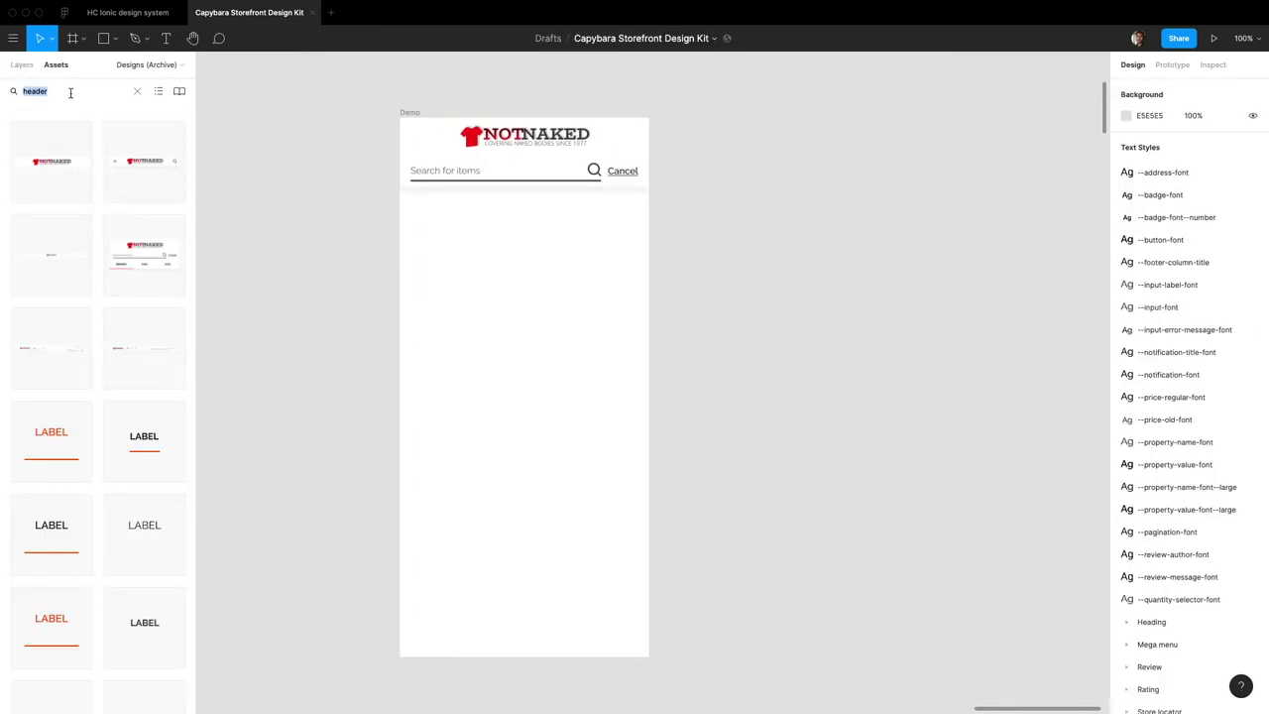
pyautogui.write('heading')
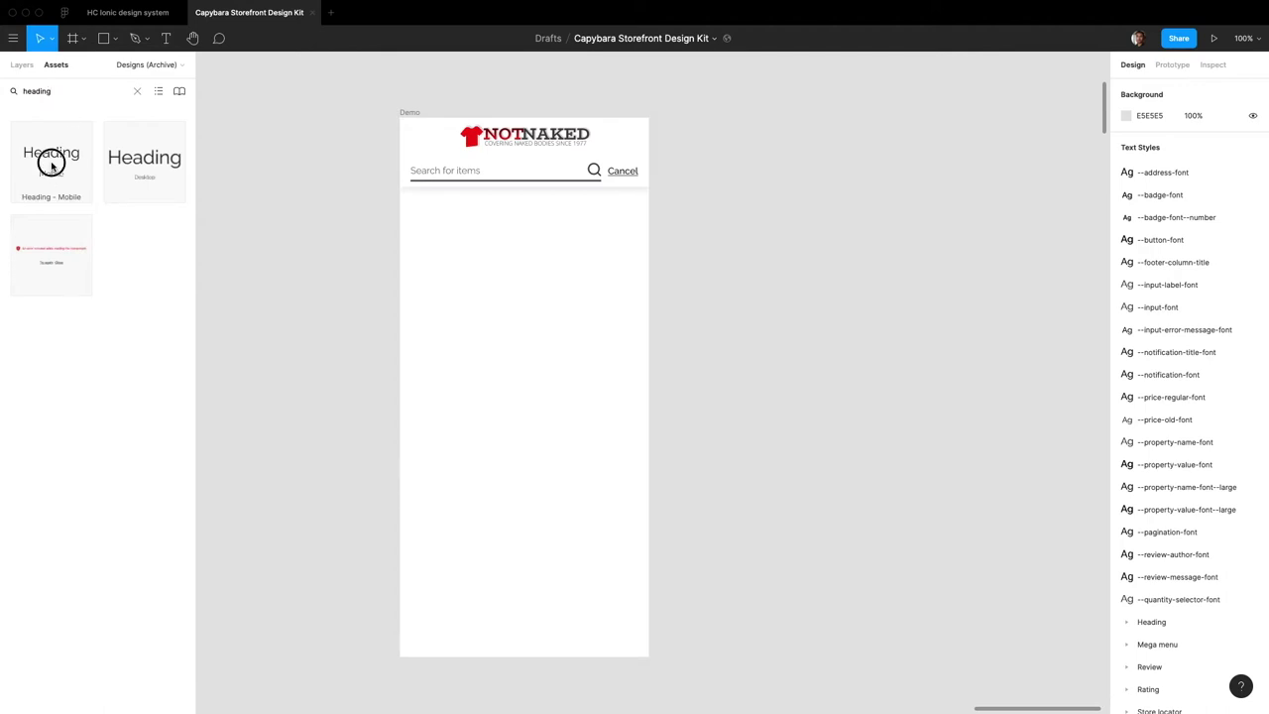
pyautogui.moveTo(50, 159); pyautogui.dragTo(448, 215)
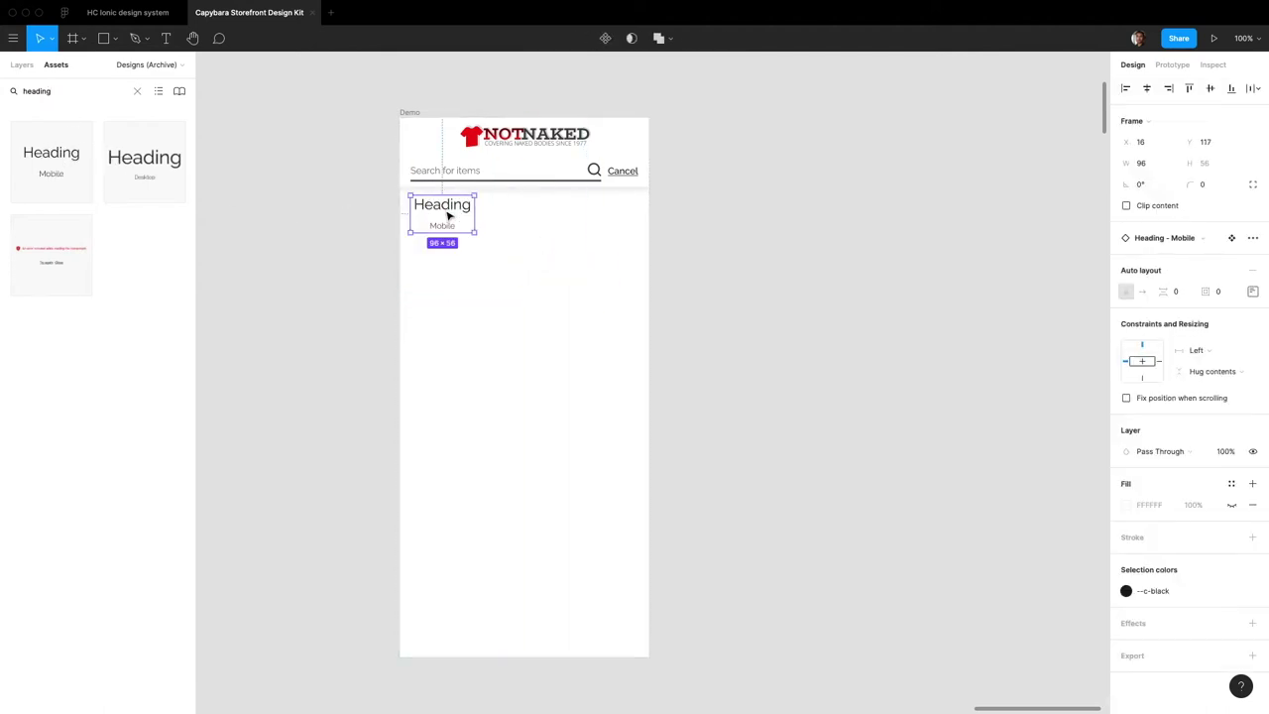
# - Apply the Heading/Mobile/H1 text style to the heading's title and change its text to "Reviews"
pyautogui.doubleClick(451, 210)
pyautogui.click(1180, 339)
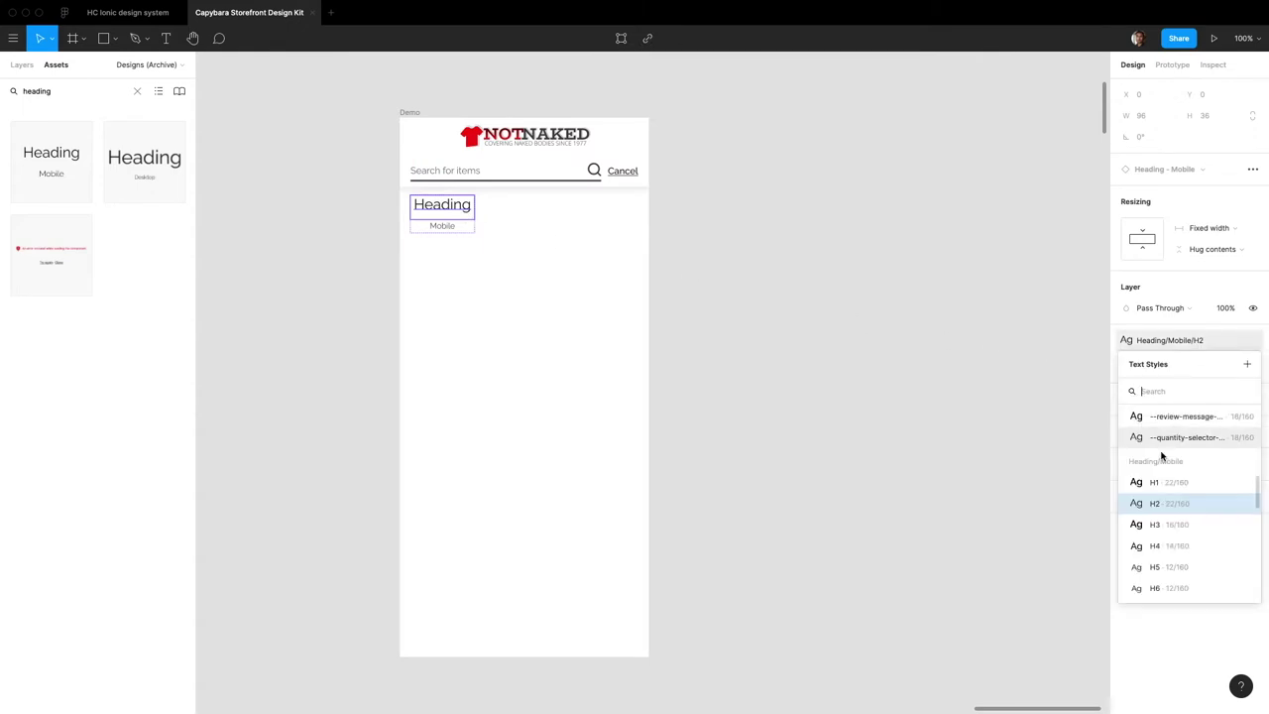
pyautogui.click(1167, 483)
pyautogui.doubleClick(442, 206)
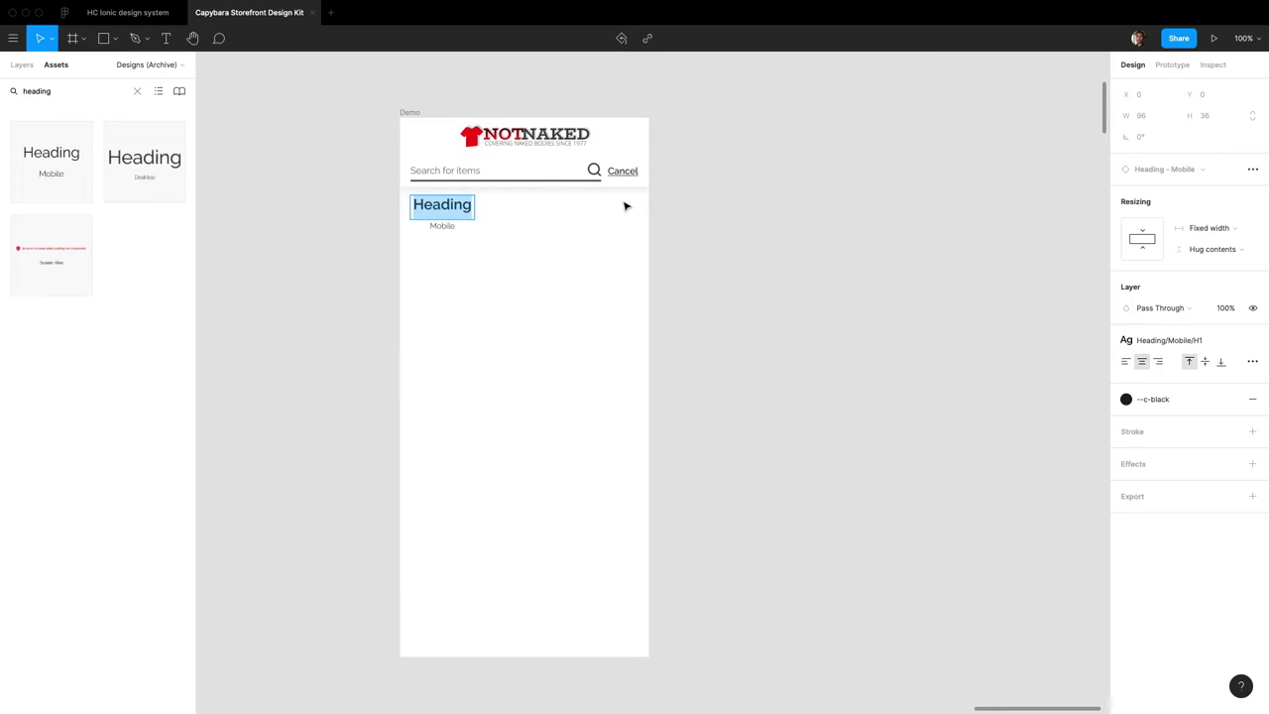
pyautogui.write('L')
pyautogui.write('eviews')
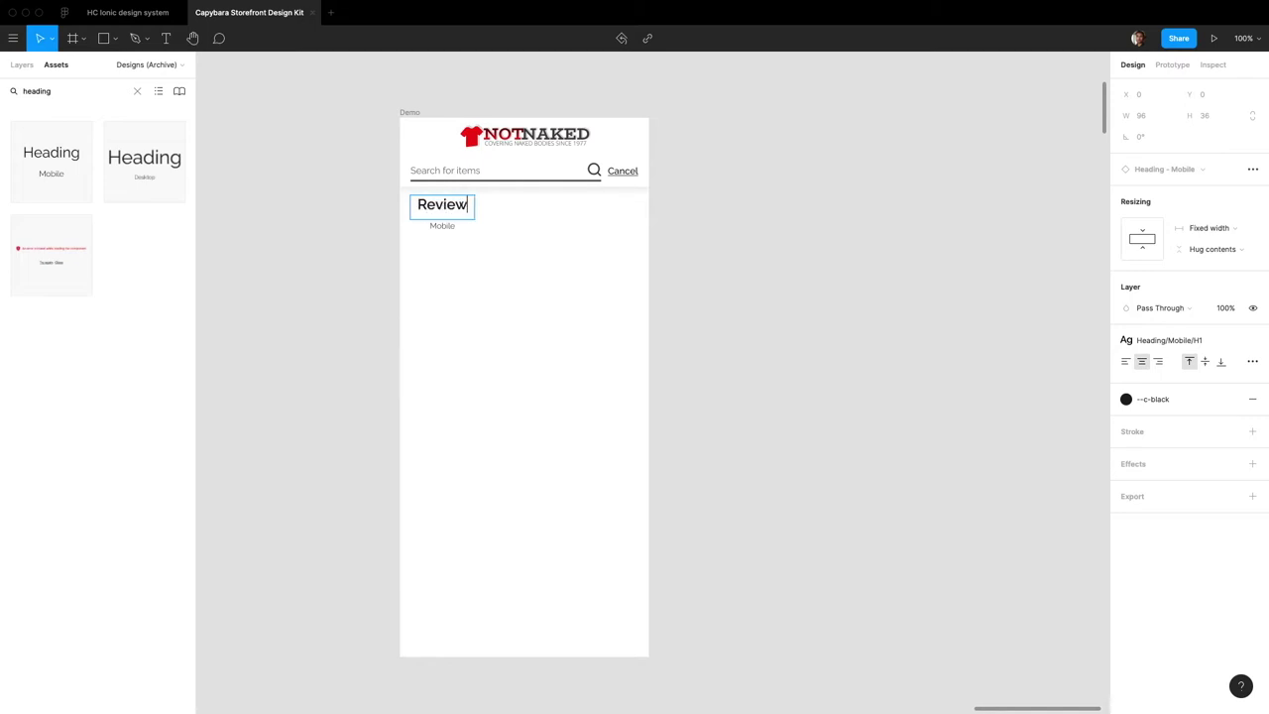
# - Replace the heading's subtitle text with "Leave a review for your purchase"
pyautogui.click(442, 226)
pyautogui.doubleClick(442, 226)
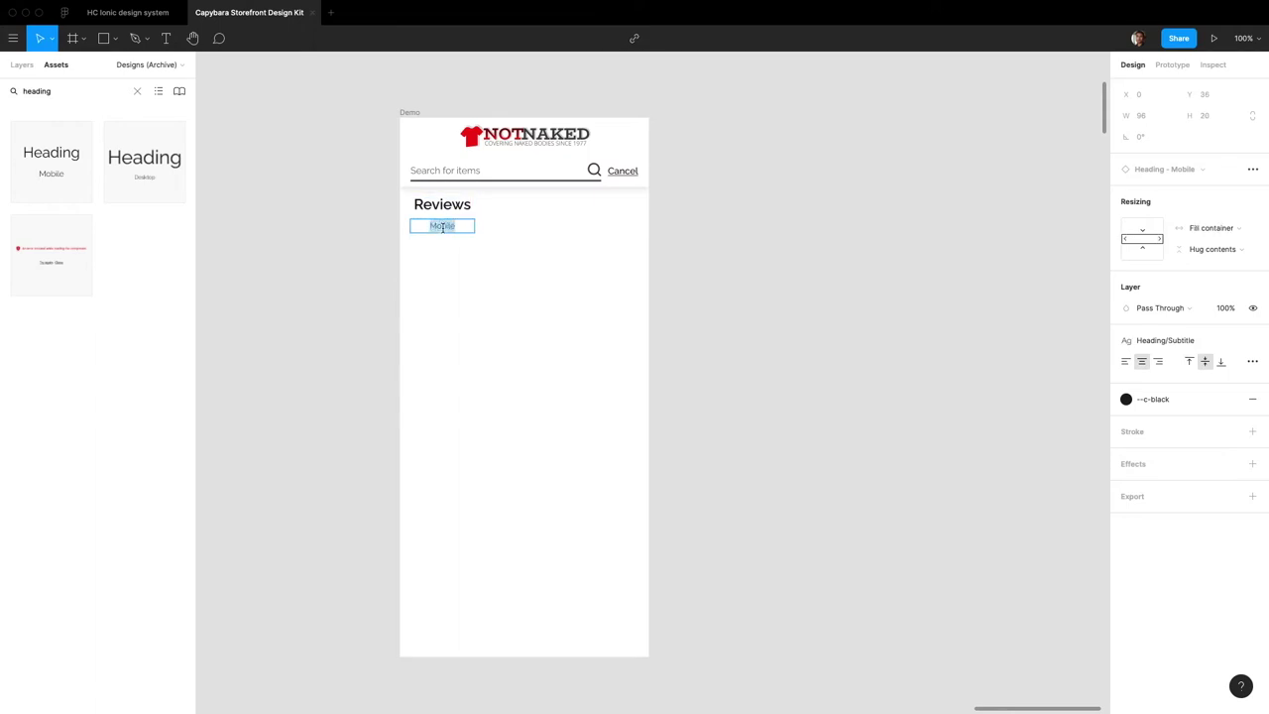
pyautogui.write('Leave a review for y')
pyautogui.press('BackSpace')
pyautogui.press('BackSpace')
pyautogui.press('BackSpace')
pyautogui.press('BackSpace')
pyautogui.press('Return')
pyautogui.press('BackSpace')
pyautogui.write('r your')
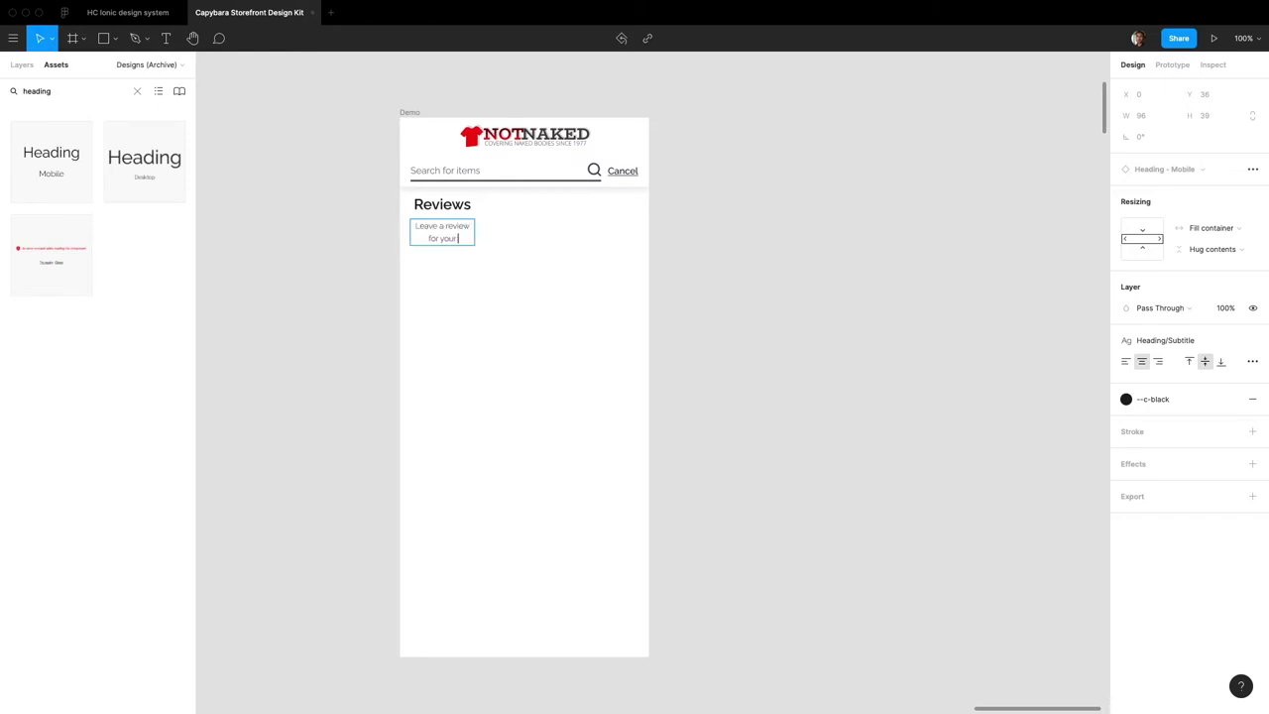
pyautogui.write(' purchase')
pyautogui.click(264, 351)
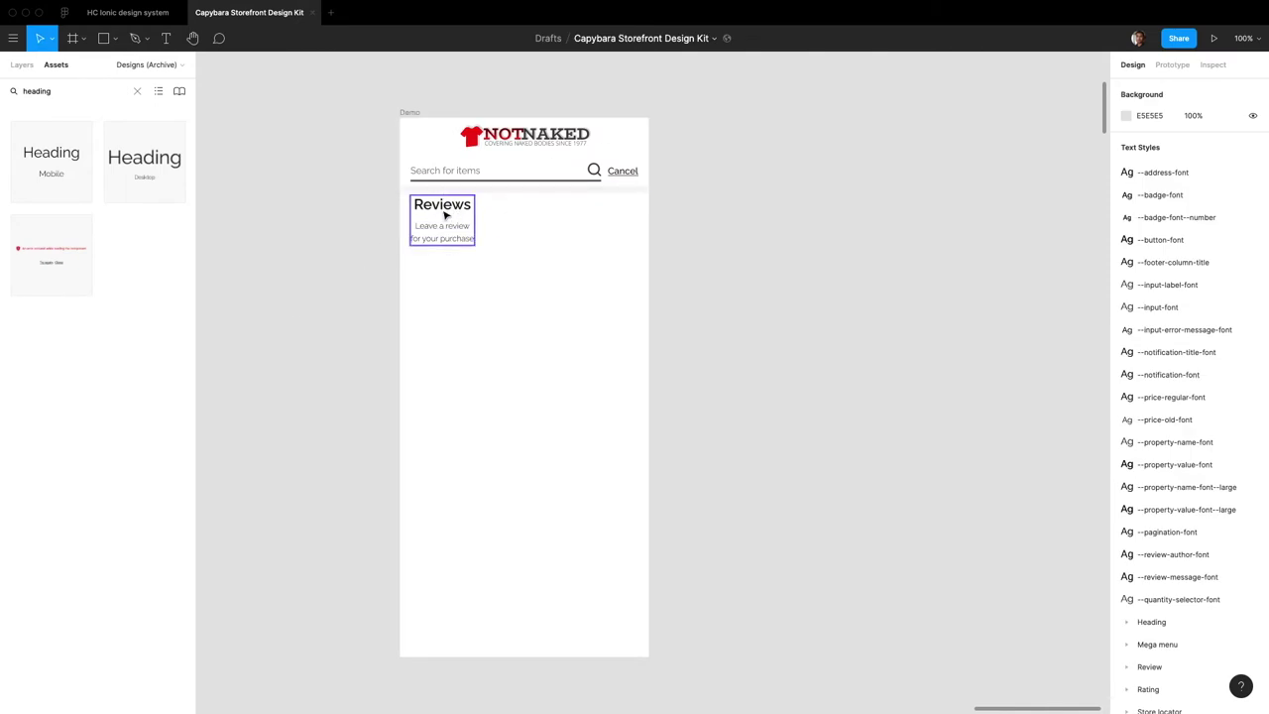
# - Left-align both the title and subtitle texts and set their resizing to auto width
pyautogui.click(451, 239)
pyautogui.keyDown('shift'); pyautogui.click(452, 238); pyautogui.keyUp('shift')
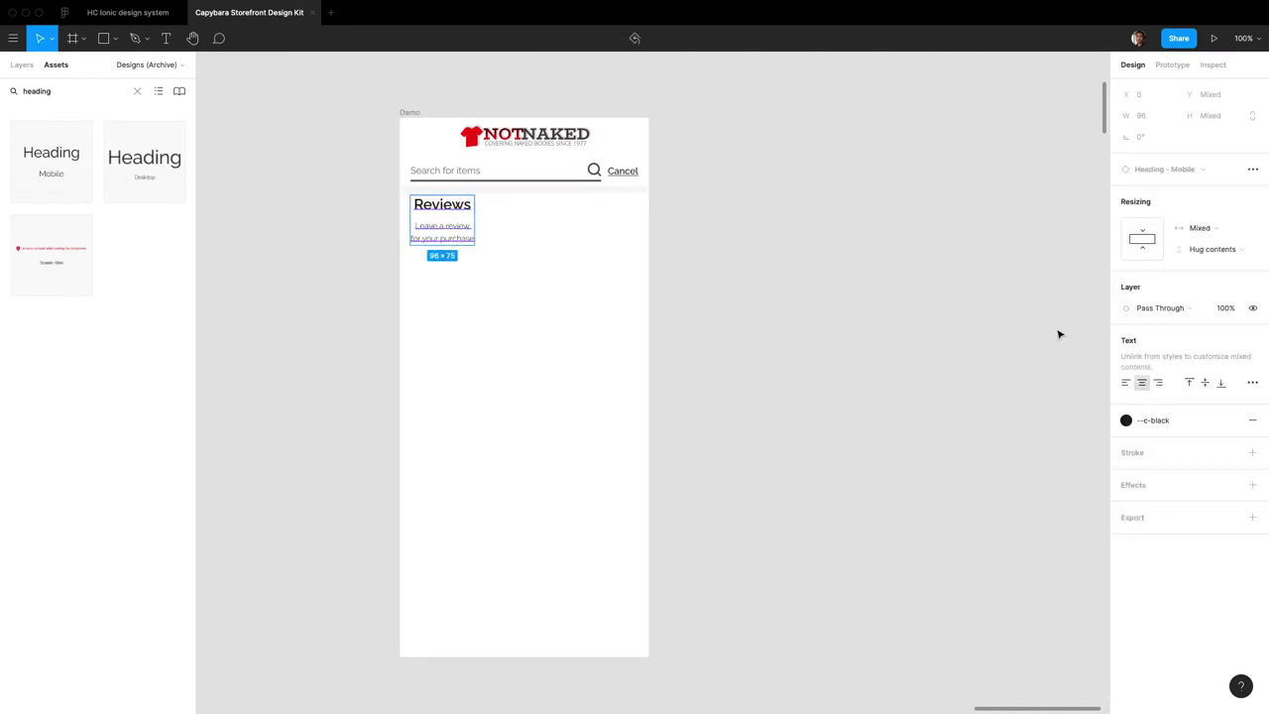
pyautogui.click(1126, 383)
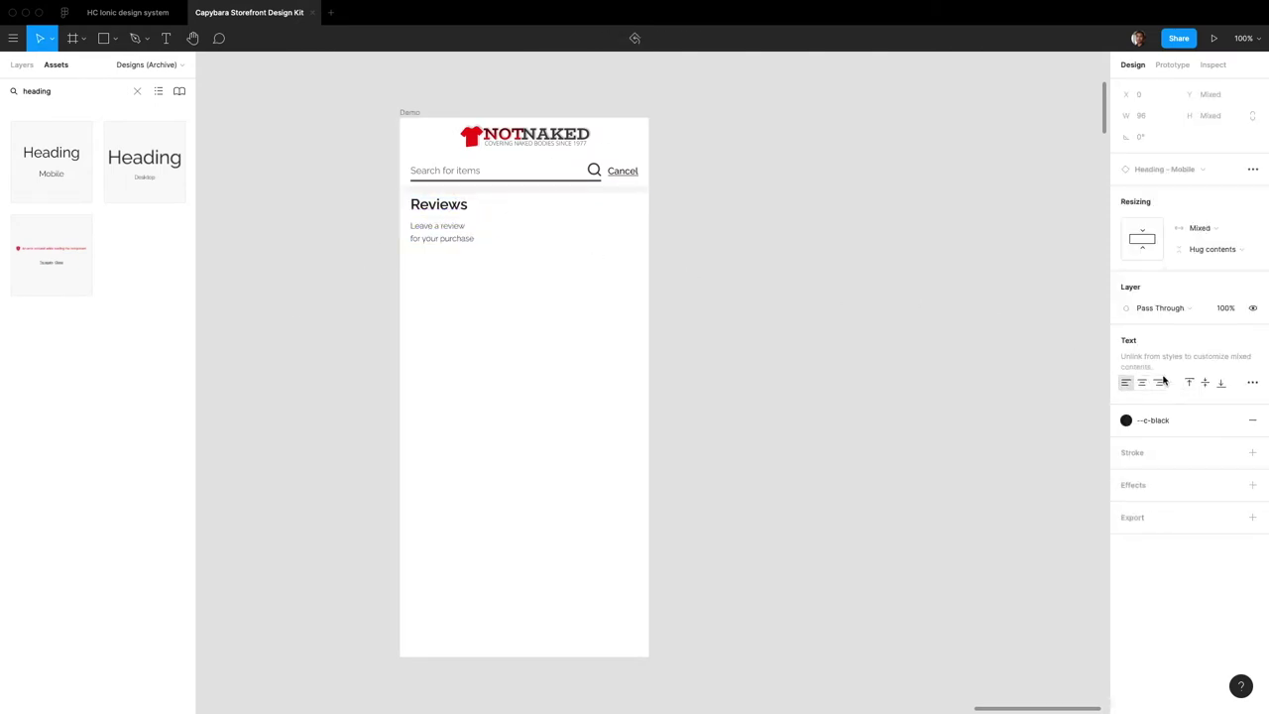
pyautogui.click(1252, 383)
pyautogui.click(1063, 500)
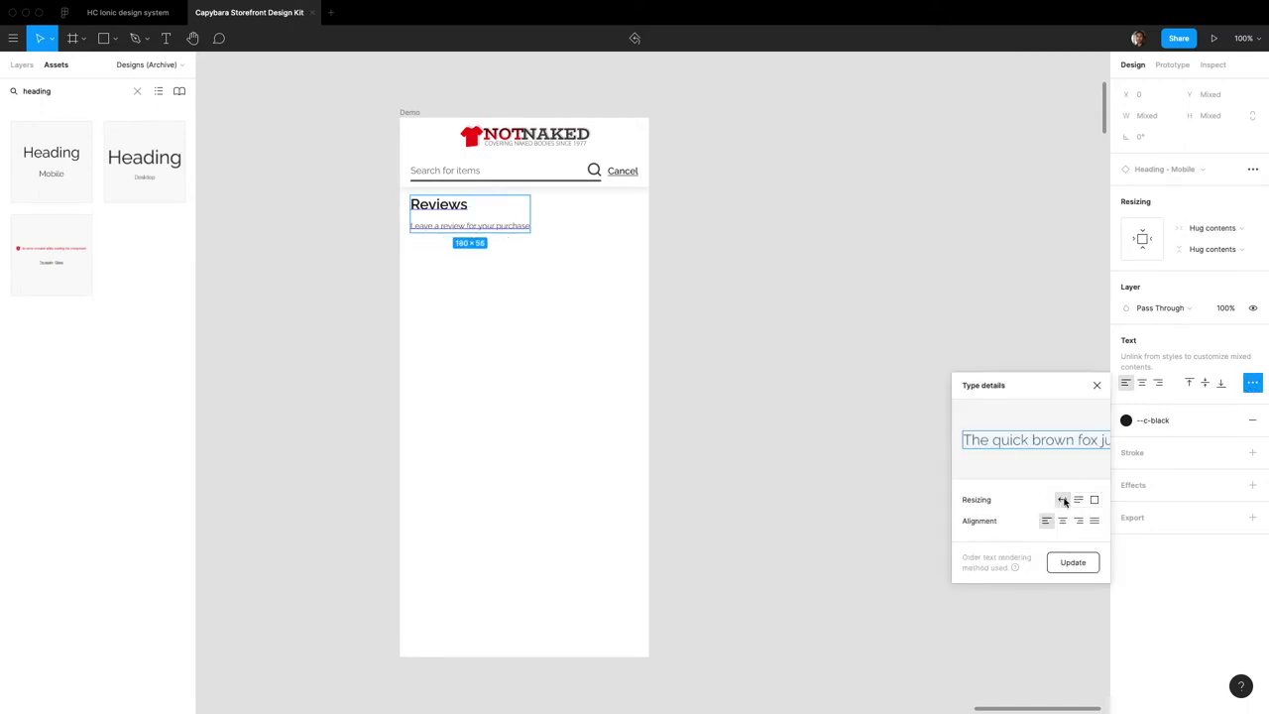
pyautogui.click(759, 337)
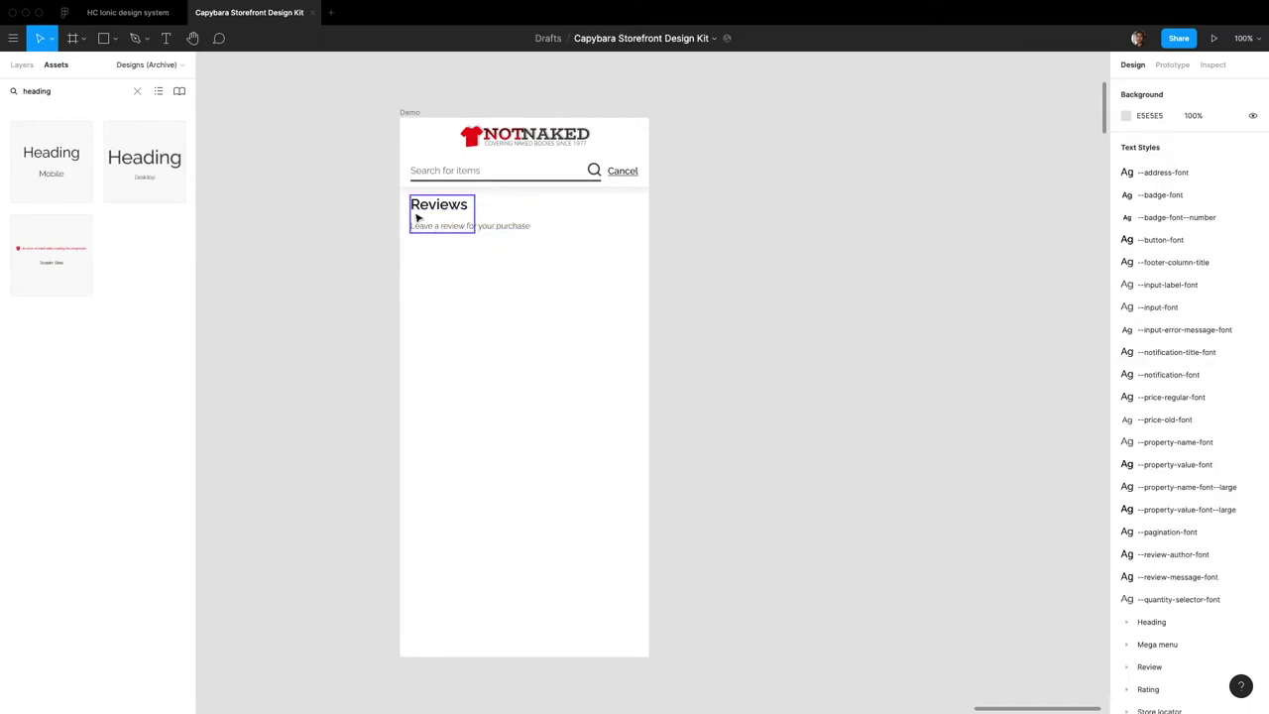
# - Set the heading component's horizontal resizing to Hug contents
pyautogui.click(449, 220)
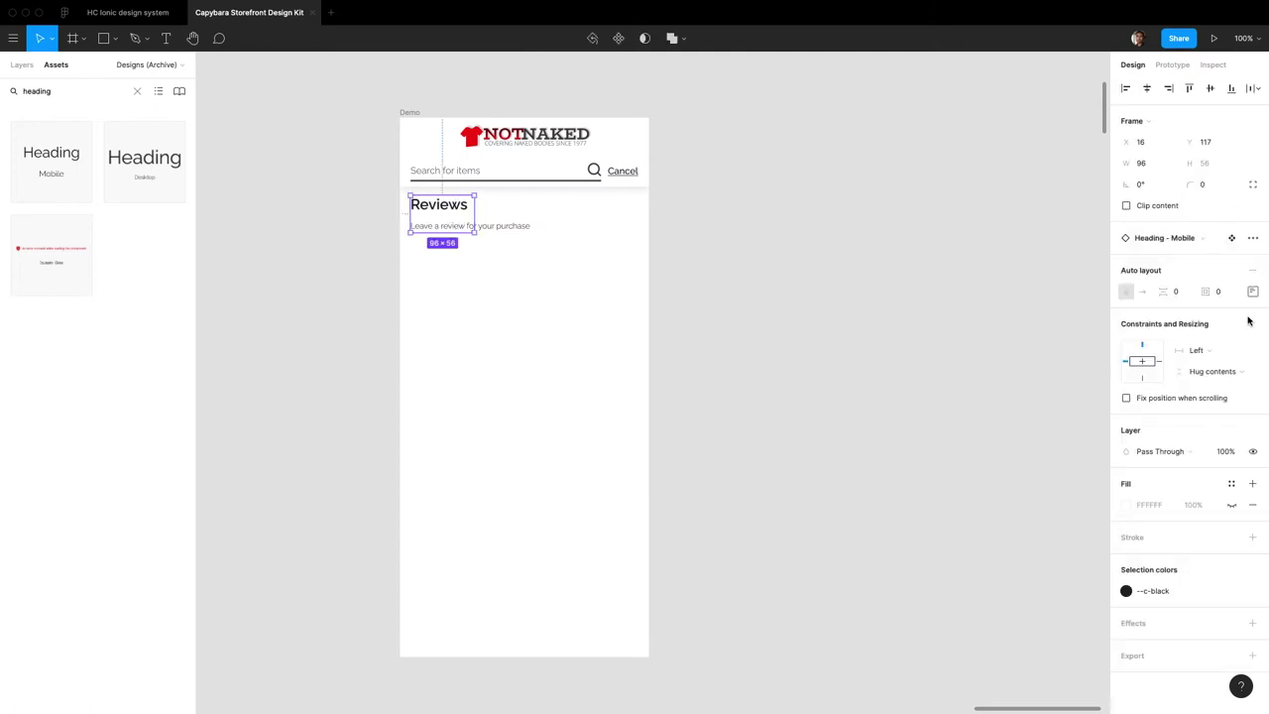
pyautogui.click(1196, 350)
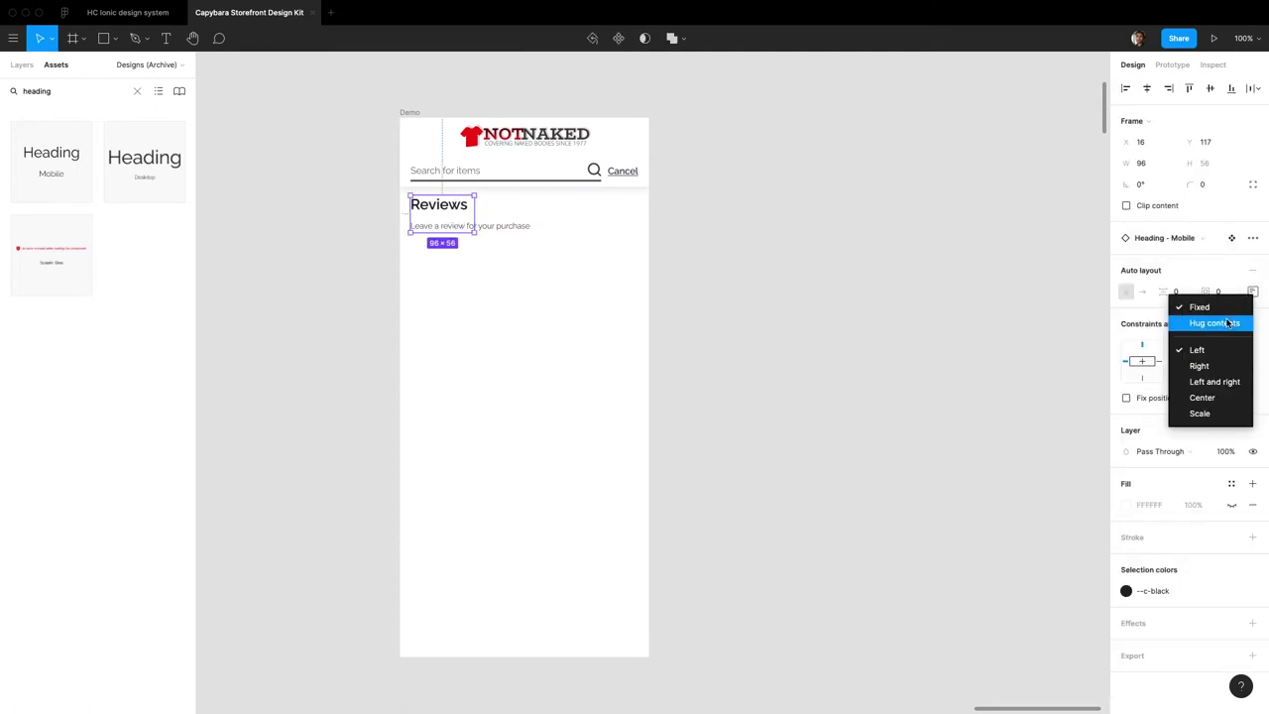
pyautogui.click(1204, 323)
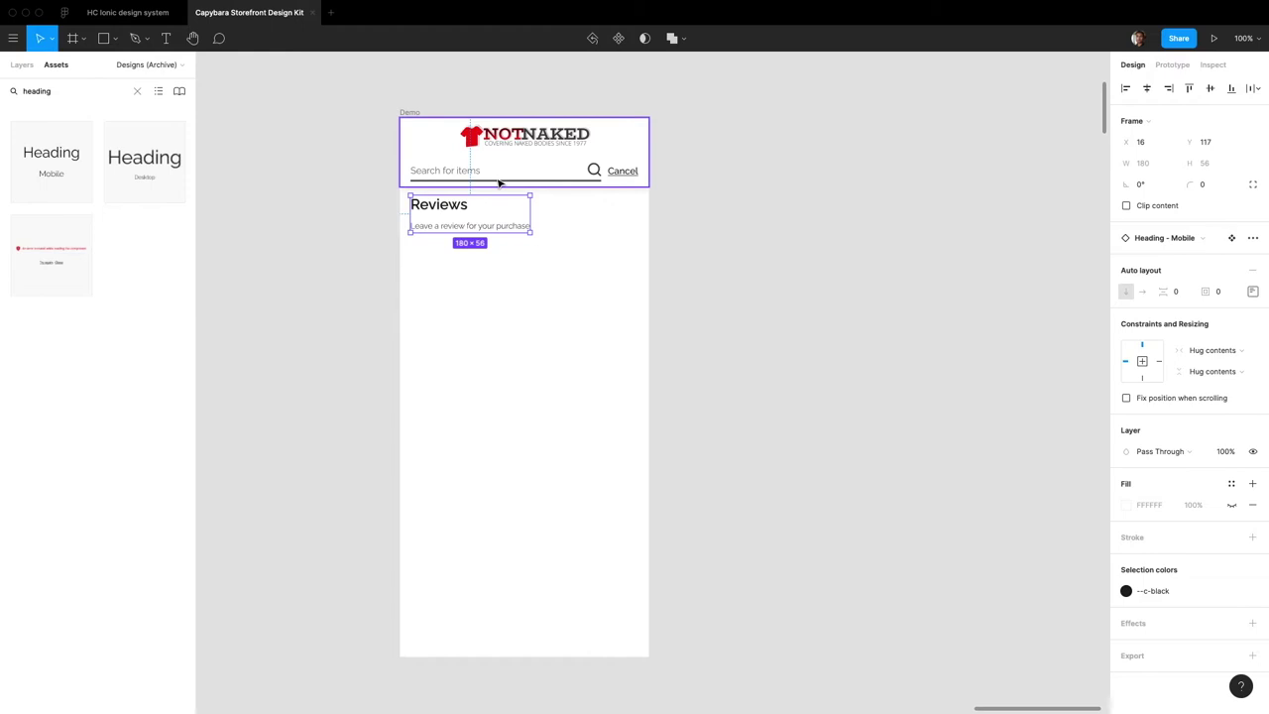
# - Nudge the heading component down to Y 125 while measuring its spacing from the header above
pyautogui.press('alt')
pyautogui.press('Down')
pyautogui.press('Down')
pyautogui.press('Down')
pyautogui.press('Down')
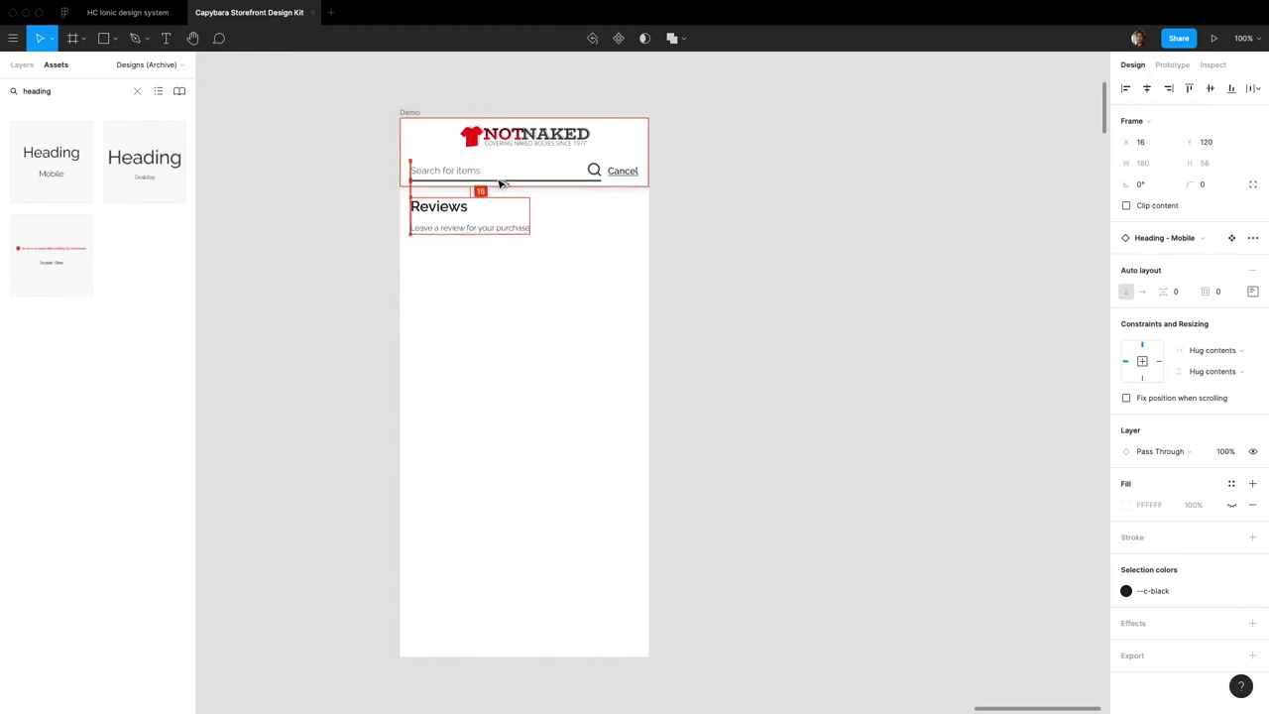
pyautogui.press('Down')
pyautogui.press('Down')
pyautogui.press('Down')
pyautogui.press('Down')
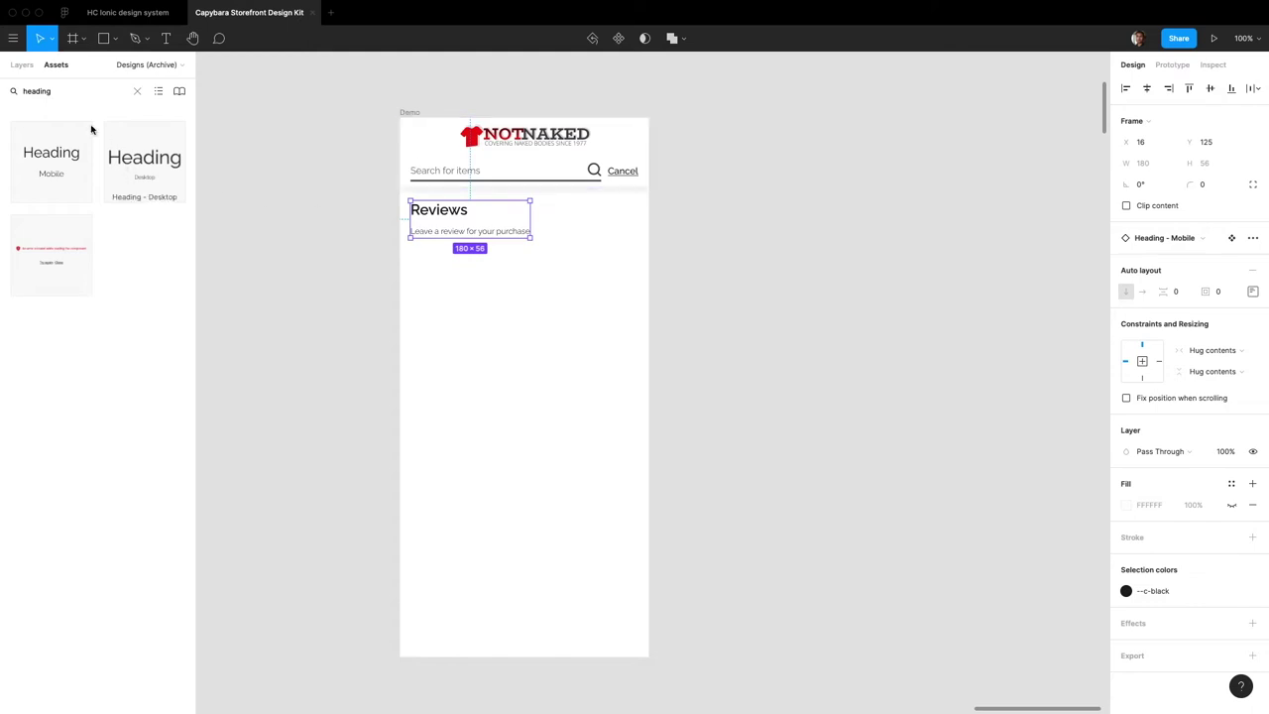
# - Search the assets for "spacer" and place the --spacer-sm component between the header and the Reviews heading
pyautogui.doubleClick(65, 91)
pyautogui.write('spac')
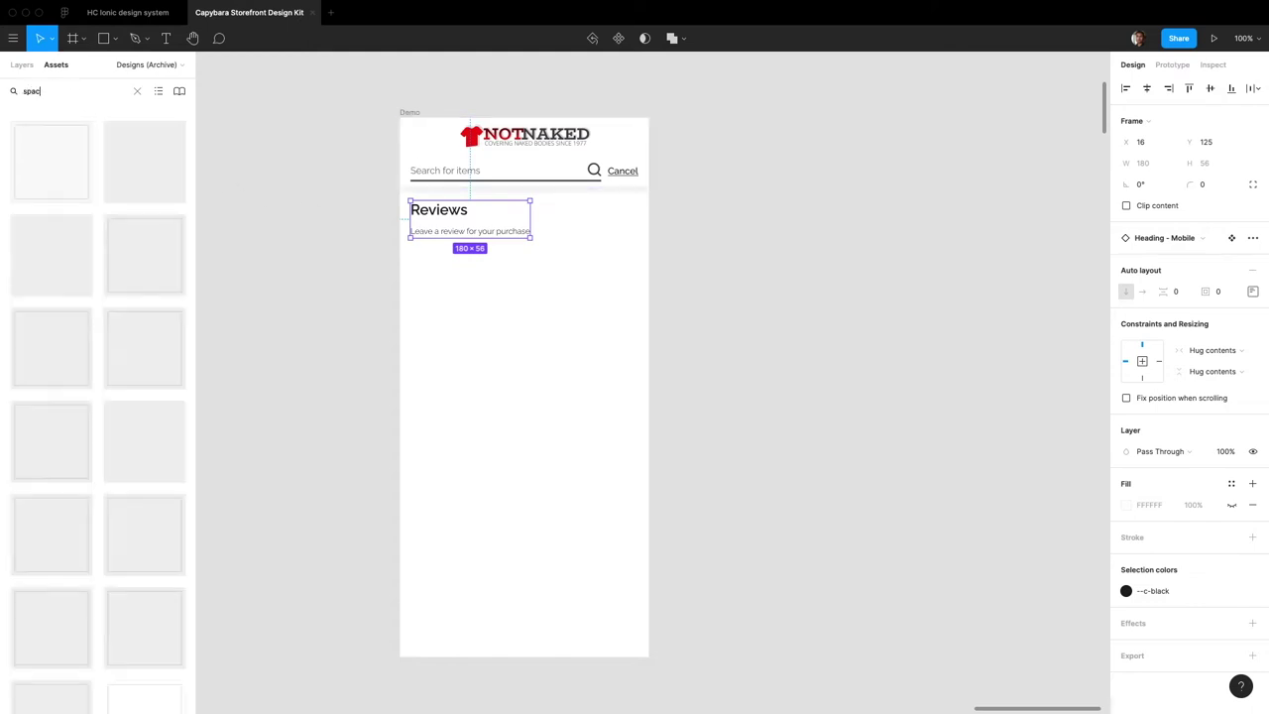
pyautogui.write('er')
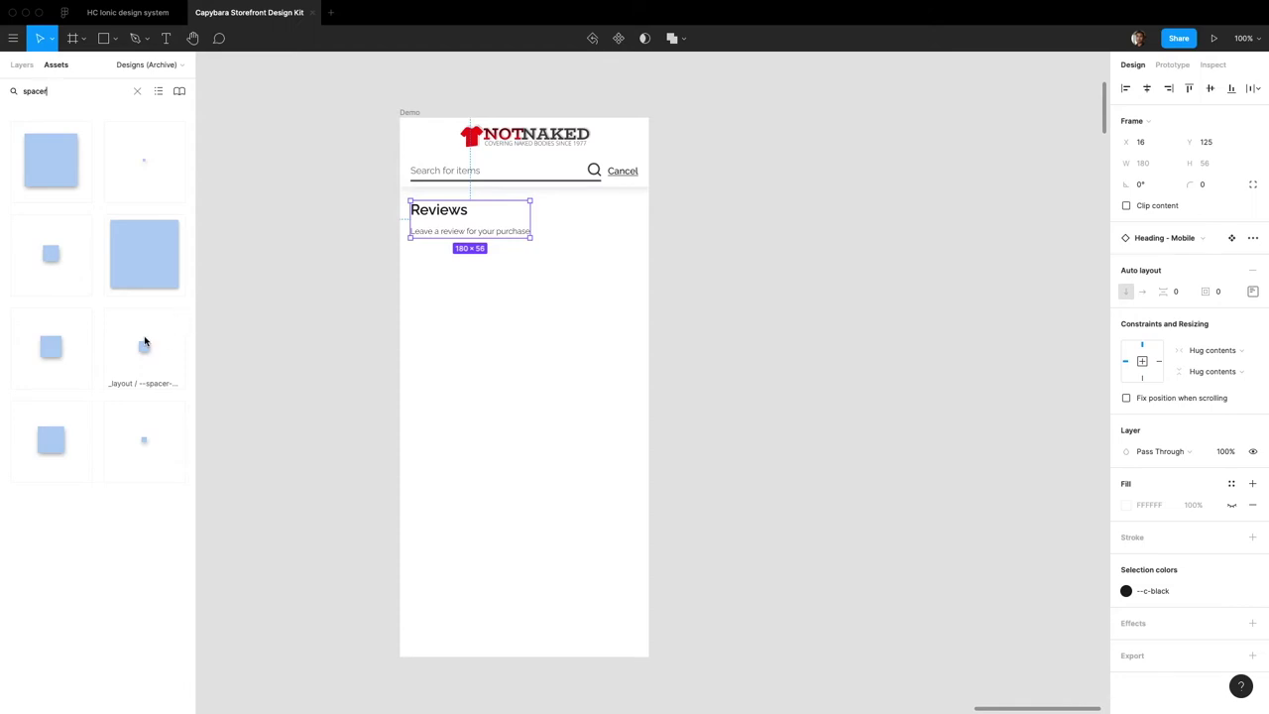
pyautogui.moveTo(145, 345); pyautogui.dragTo(406, 184)
# - Swap the spacer above the Reviews heading for the --spacer-lg component
pyautogui.scroll(5, 401, 181)
pyautogui.click(1169, 239)
pyautogui.click(1172, 244)
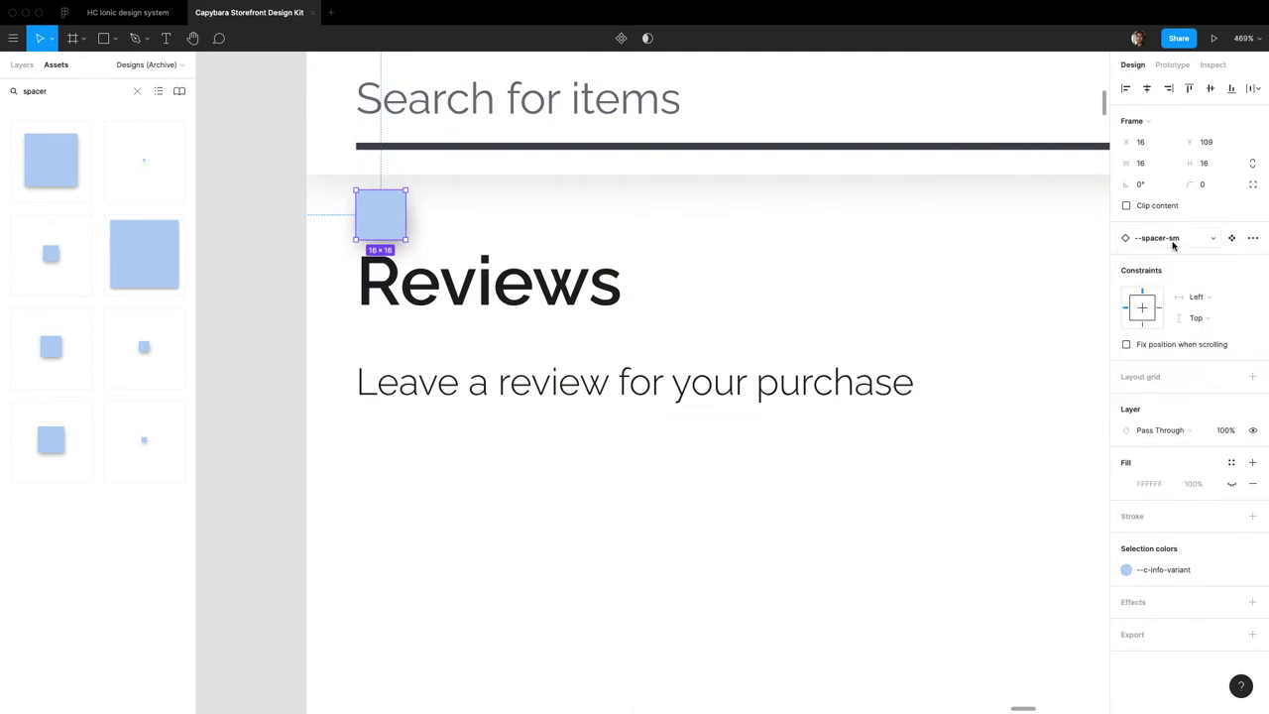
pyautogui.click(1194, 246)
pyautogui.click(1244, 263)
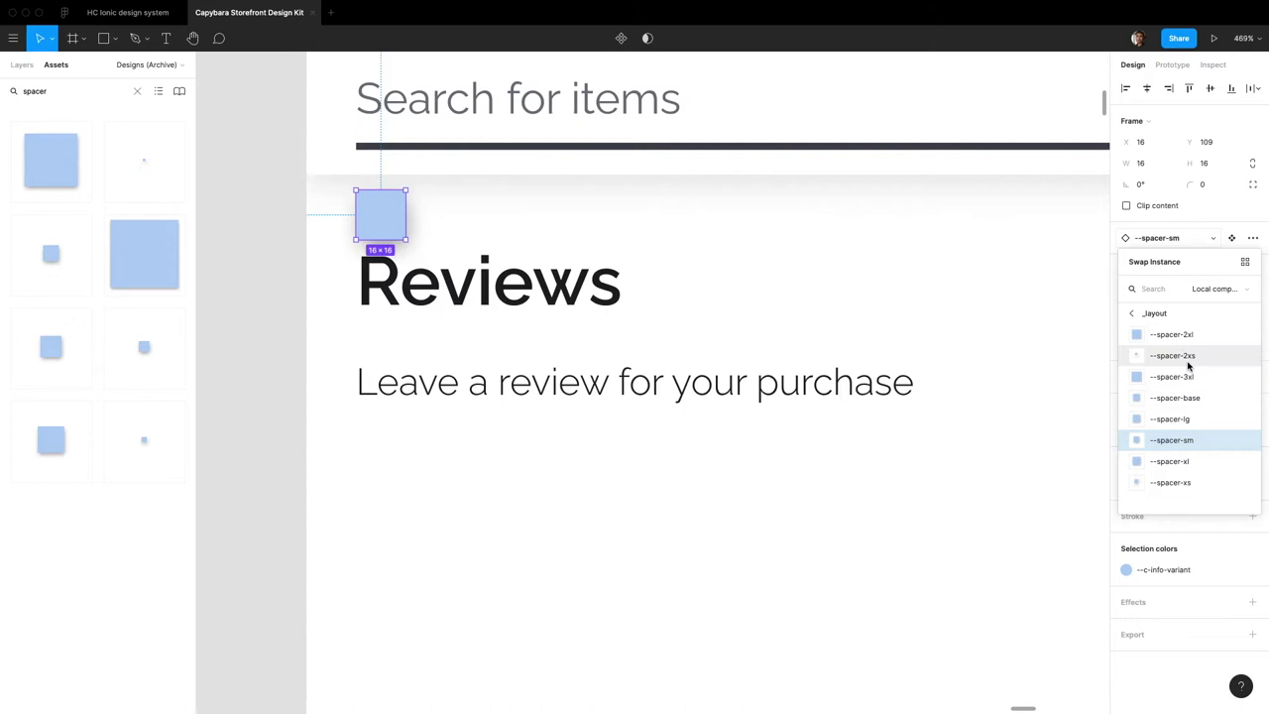
pyautogui.click(1196, 418)
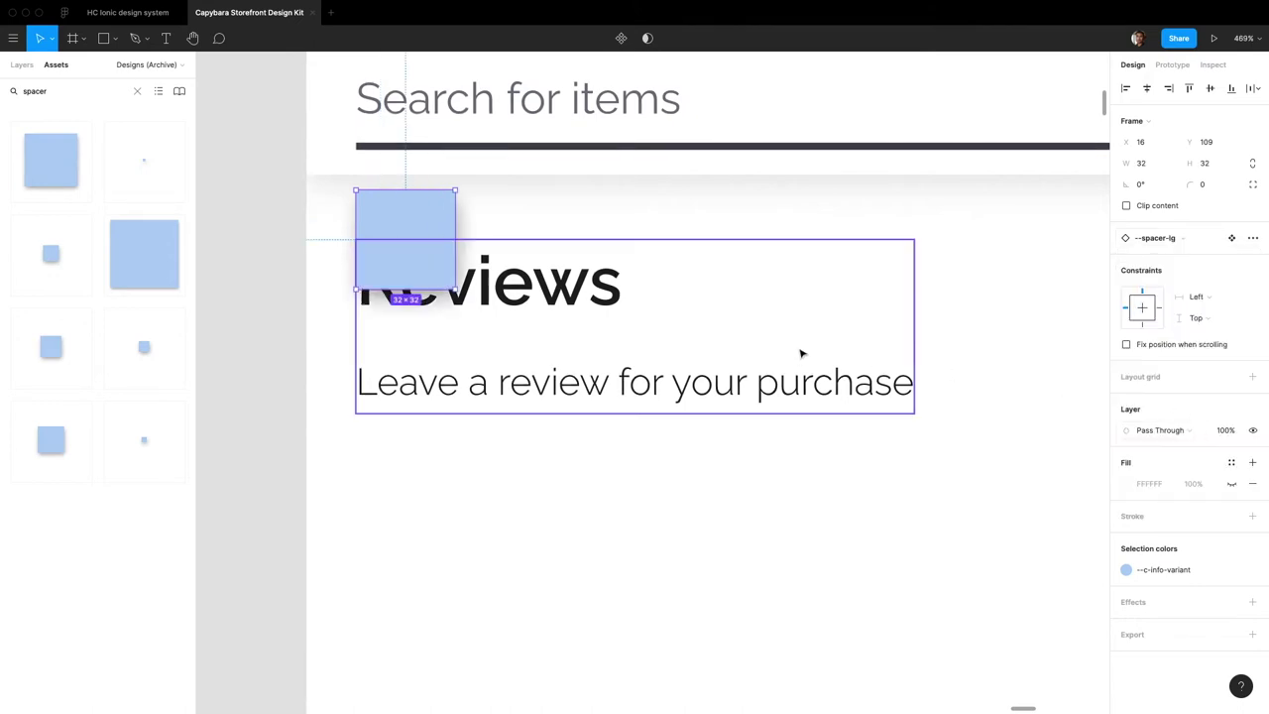
# - Move the large spacer flush against the header's lower edge and the Reviews heading directly below the spacer
pyautogui.moveTo(393, 223); pyautogui.dragTo(394, 210)
pyautogui.click(479, 293)
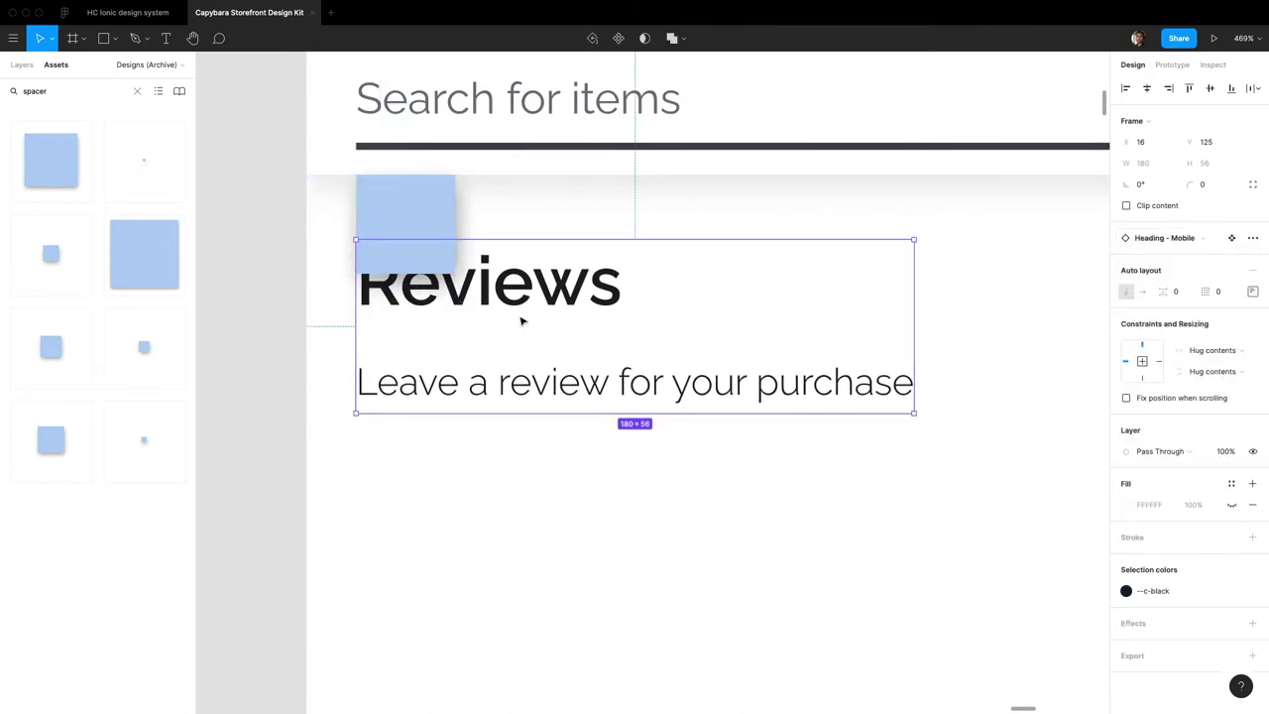
pyautogui.moveTo(554, 320); pyautogui.dragTo(555, 351)
pyautogui.click(290, 322)
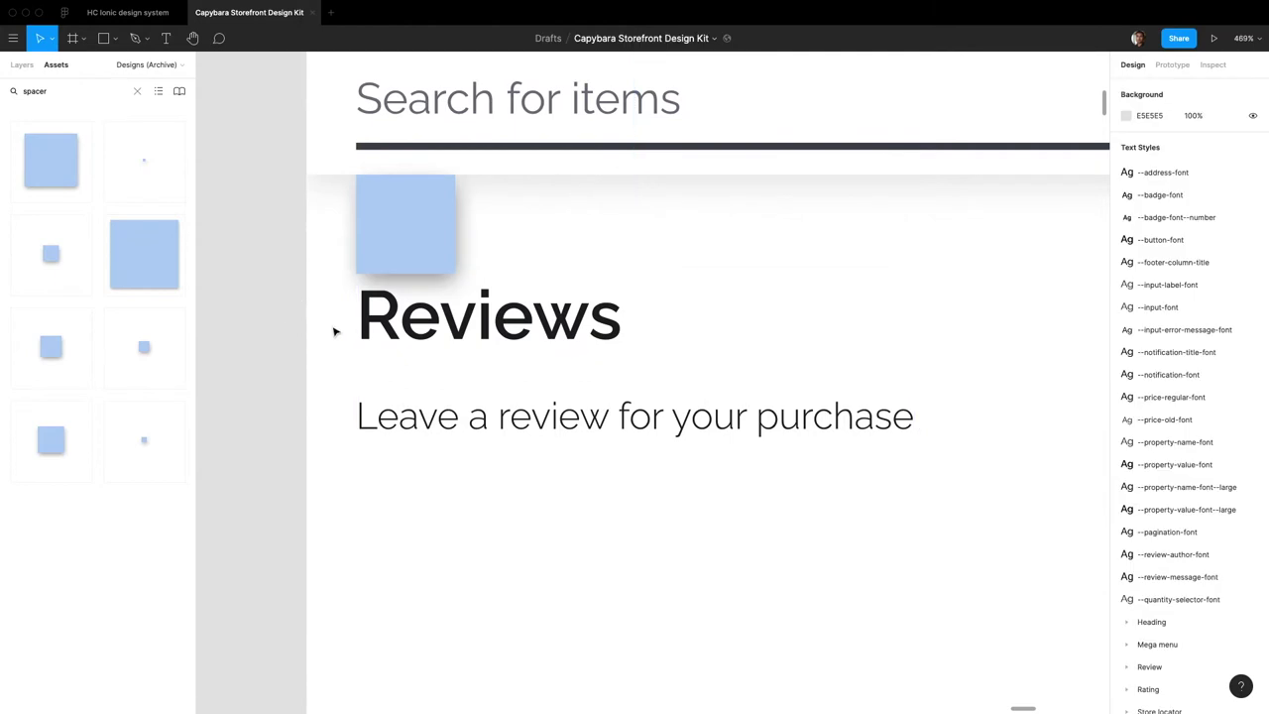
# - Duplicate the large spacer and place the copy directly under the Reviews heading's subtitle, aligned with the upper spacer
pyautogui.scroll(-5, 334, 331)
pyautogui.scroll(-3, 323, 328)
pyautogui.hscroll(2, 323, 328)
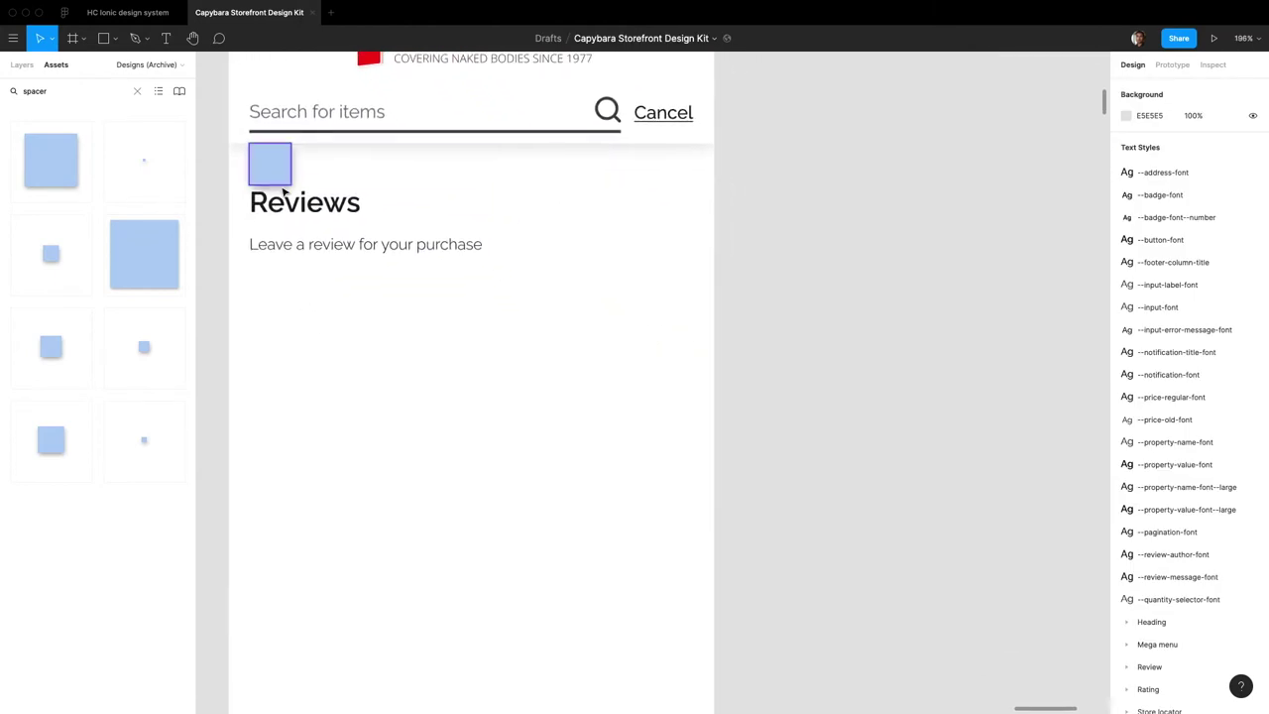
pyautogui.moveTo(269, 160); pyautogui.dragTo(277, 276)
pyautogui.click(320, 239)
pyautogui.click(278, 277)
pyautogui.click(311, 350)
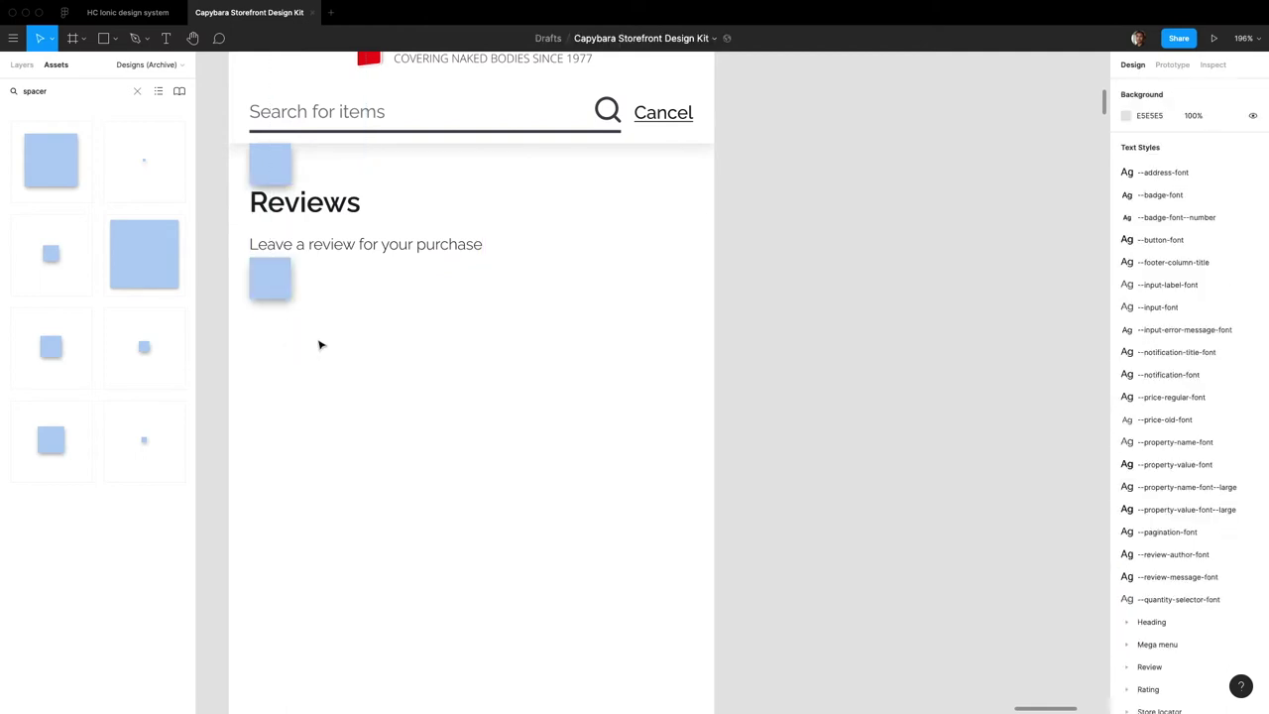
# - Search the assets for "radio" and place the Radio component across the frame directly below the lower spacer at X 0, Y 224
pyautogui.scroll(-1, 317, 317)
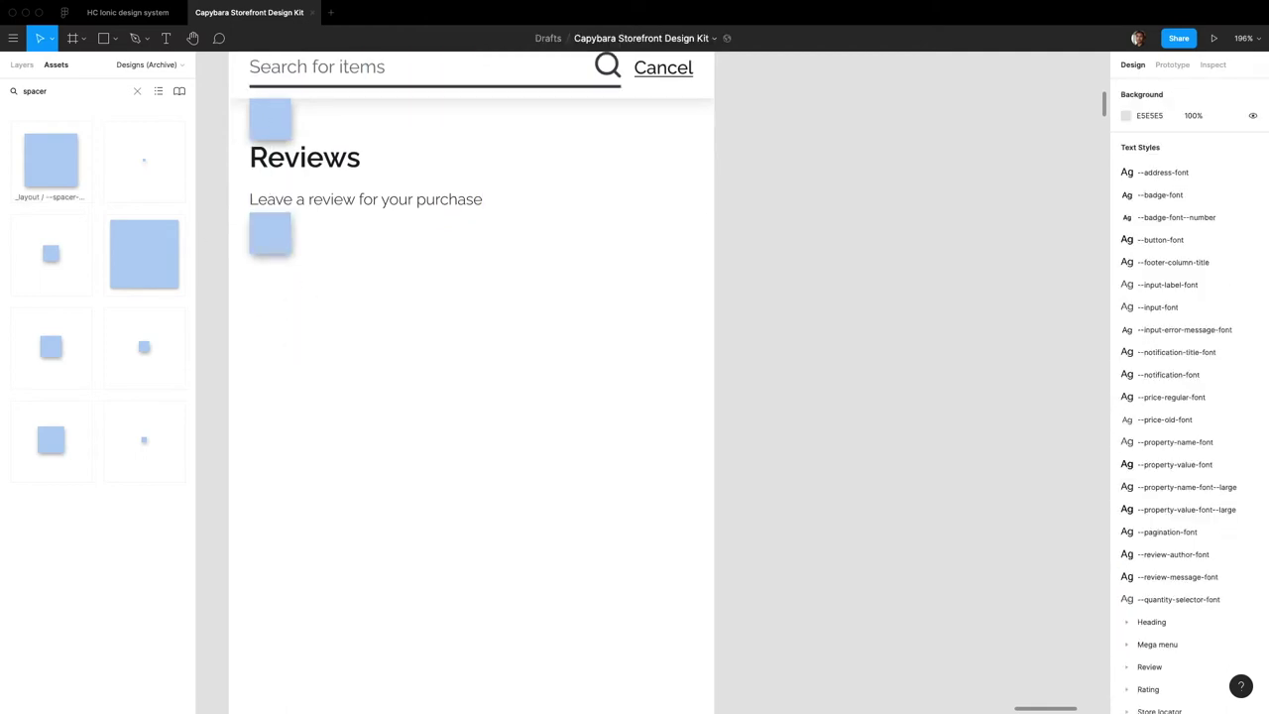
pyautogui.click(60, 83)
pyautogui.write('radio')
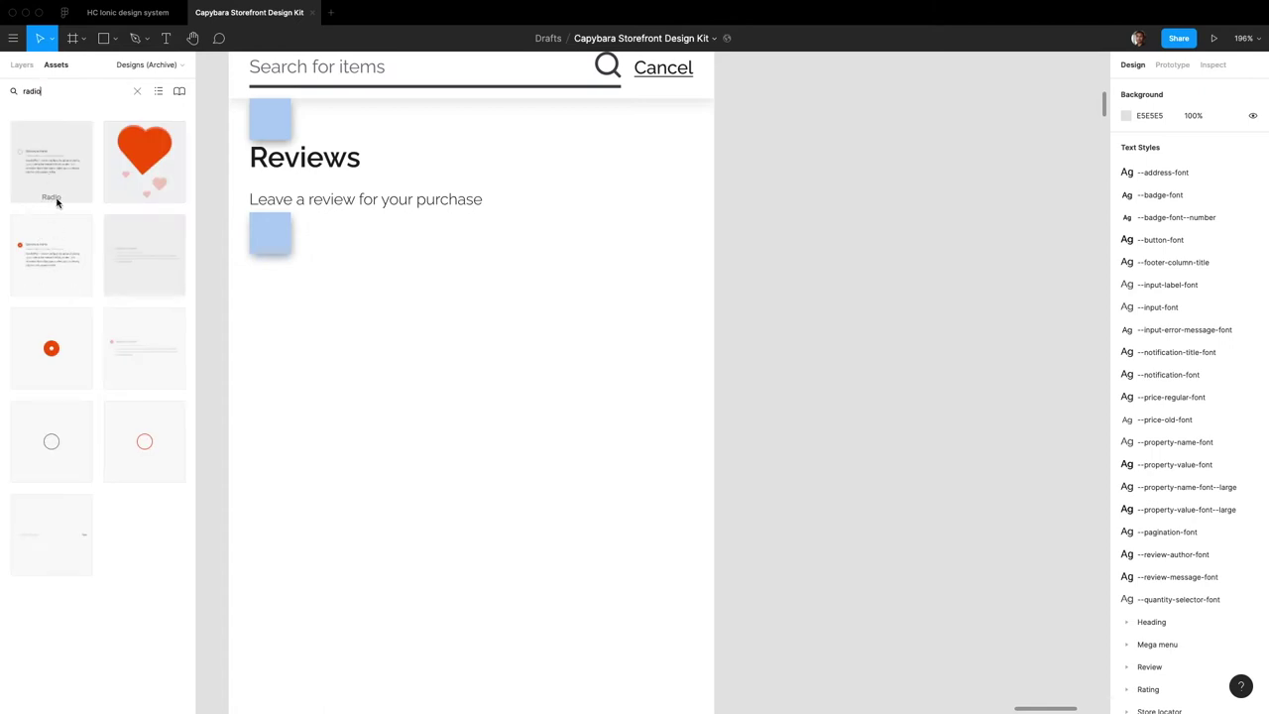
pyautogui.moveTo(57, 168); pyautogui.dragTo(442, 372)
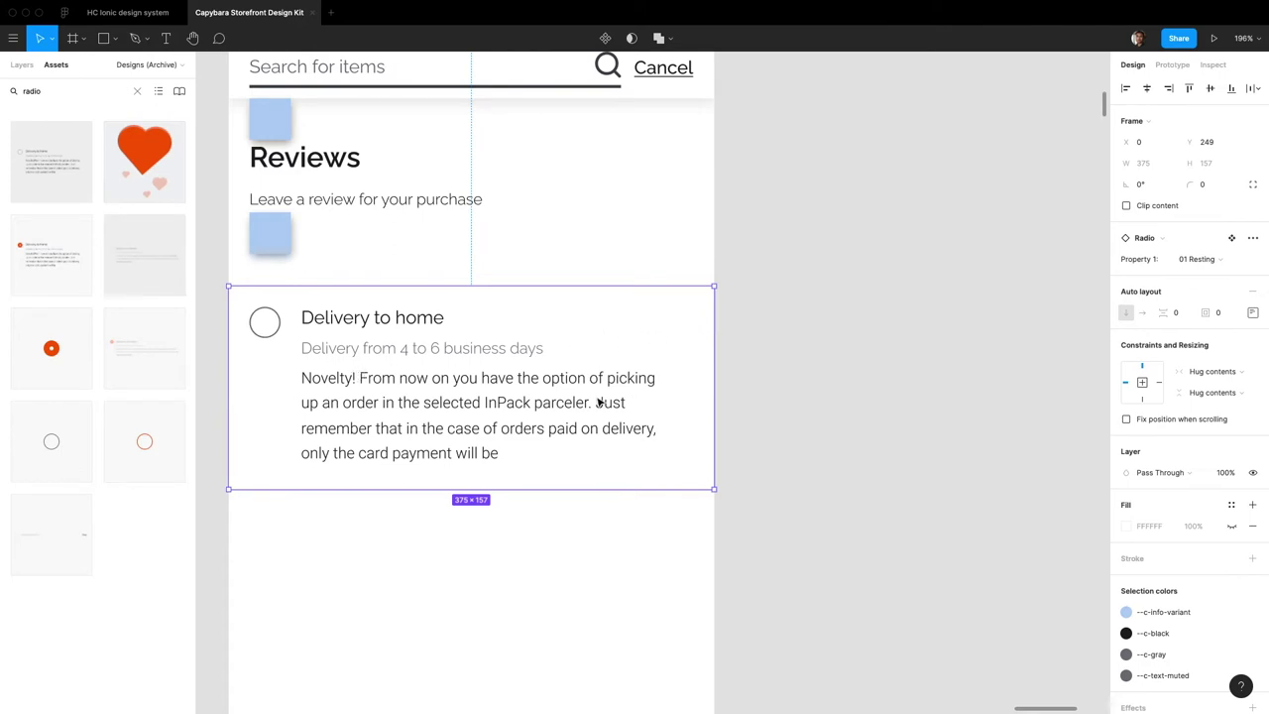
pyautogui.press('alt')
pyautogui.click(309, 337)
pyautogui.moveTo(309, 340); pyautogui.dragTo(409, 289)
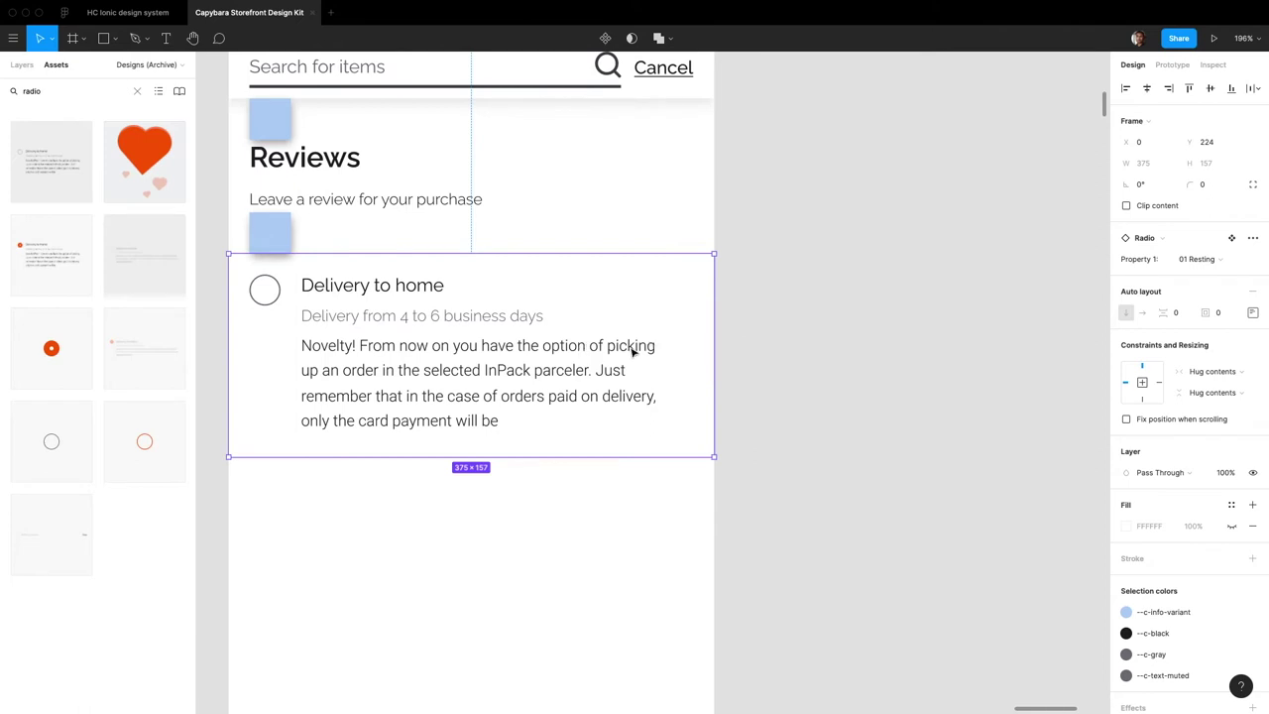
# - Copy the Radio component onto the empty canvas beside the Demo frame
pyautogui.scroll(-5, 632, 349)
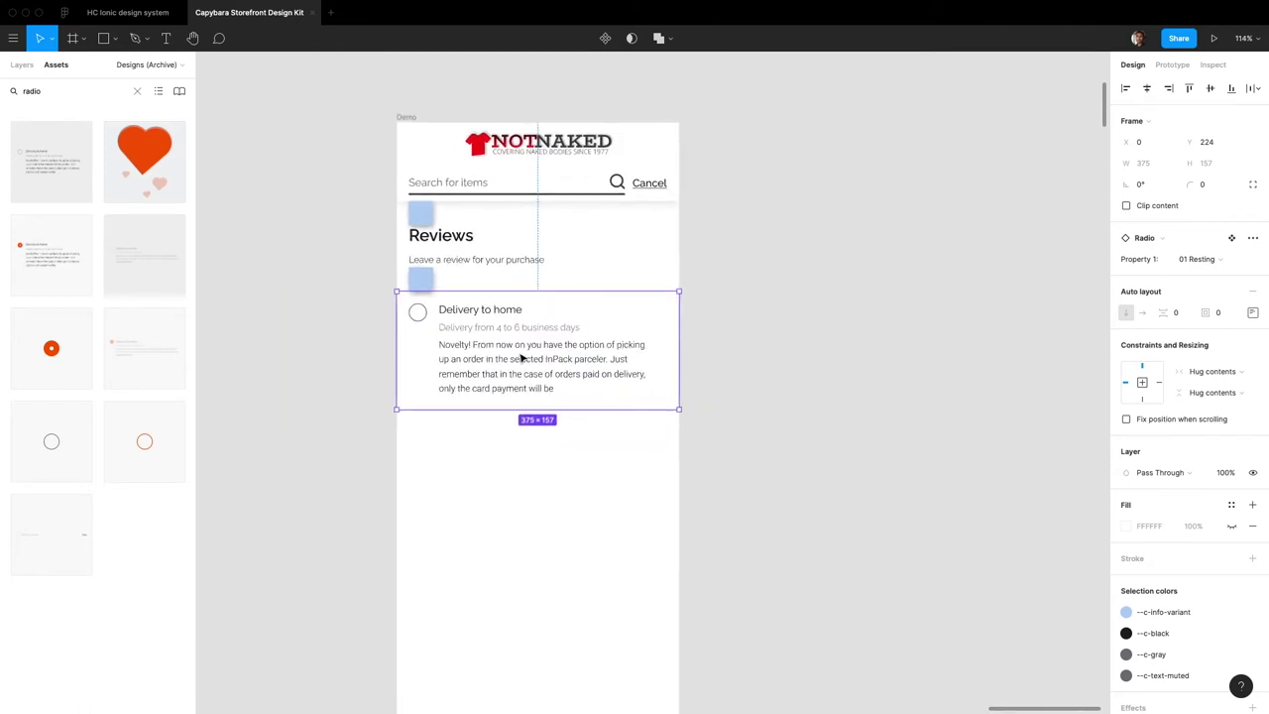
pyautogui.moveTo(520, 359); pyautogui.dragTo(856, 358)
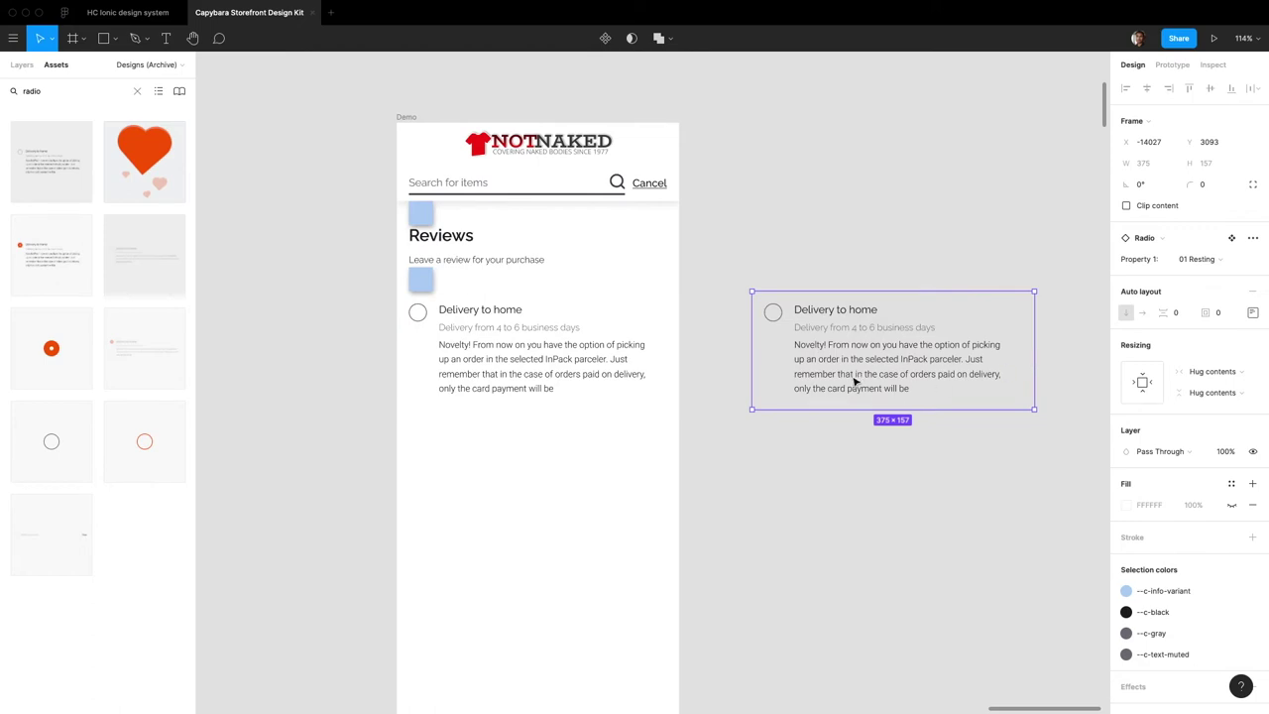
pyautogui.click(919, 392)
pyautogui.moveTo(908, 392); pyautogui.dragTo(901, 391)
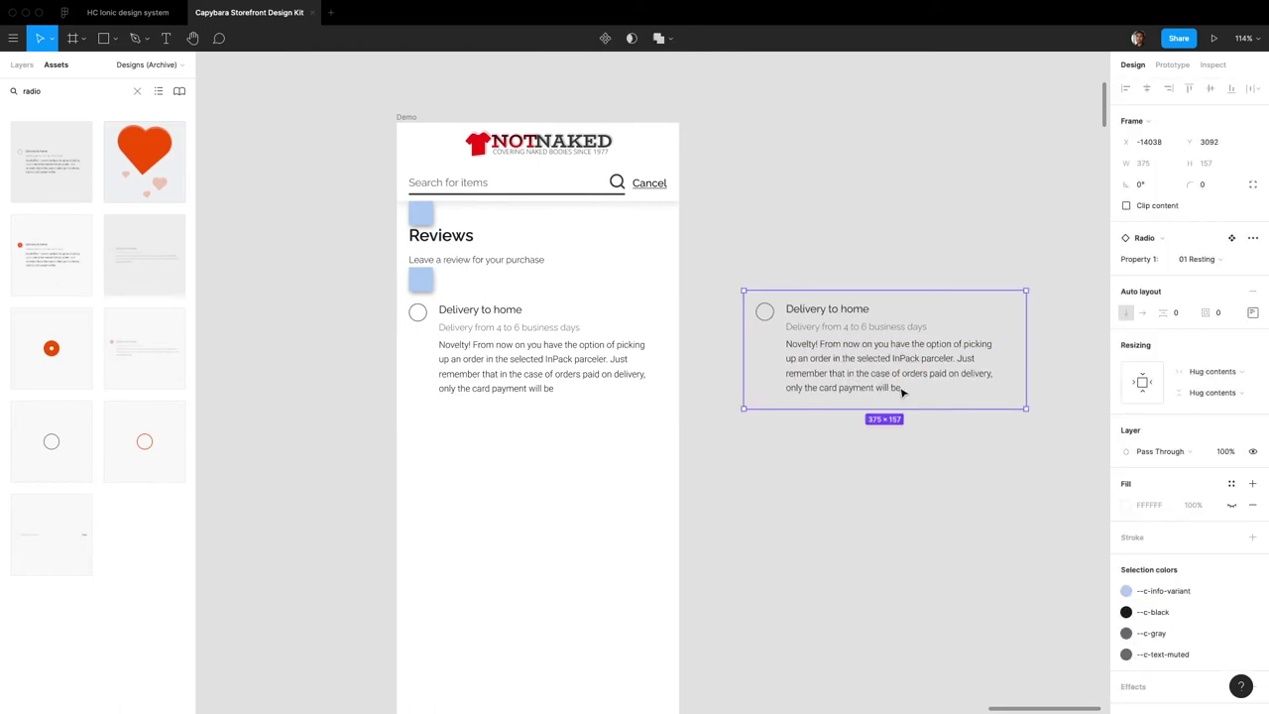
# - Lengthen the description in the Radio copy by pasting its own paragraph after it four times
pyautogui.doubleClick(897, 389)
pyautogui.click(909, 387)
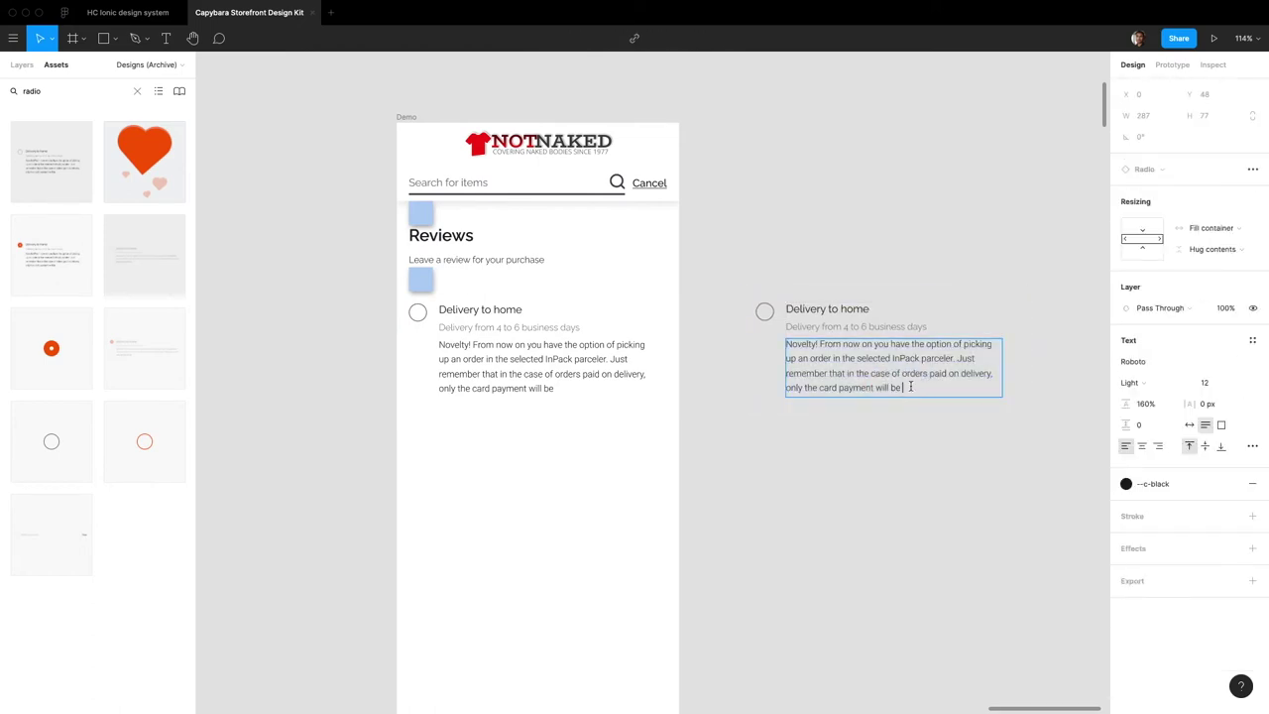
pyautogui.hotkey('shift', 'Up')
pyautogui.hotkey('shift', 'Up')
pyautogui.hotkey('shift', 'Up')
pyautogui.hotkey('shift', 'Up')
pyautogui.press('Right')
pyautogui.press('super+v')
pyautogui.press('super+v')
pyautogui.press('super+v')
pyautogui.press('super+v')
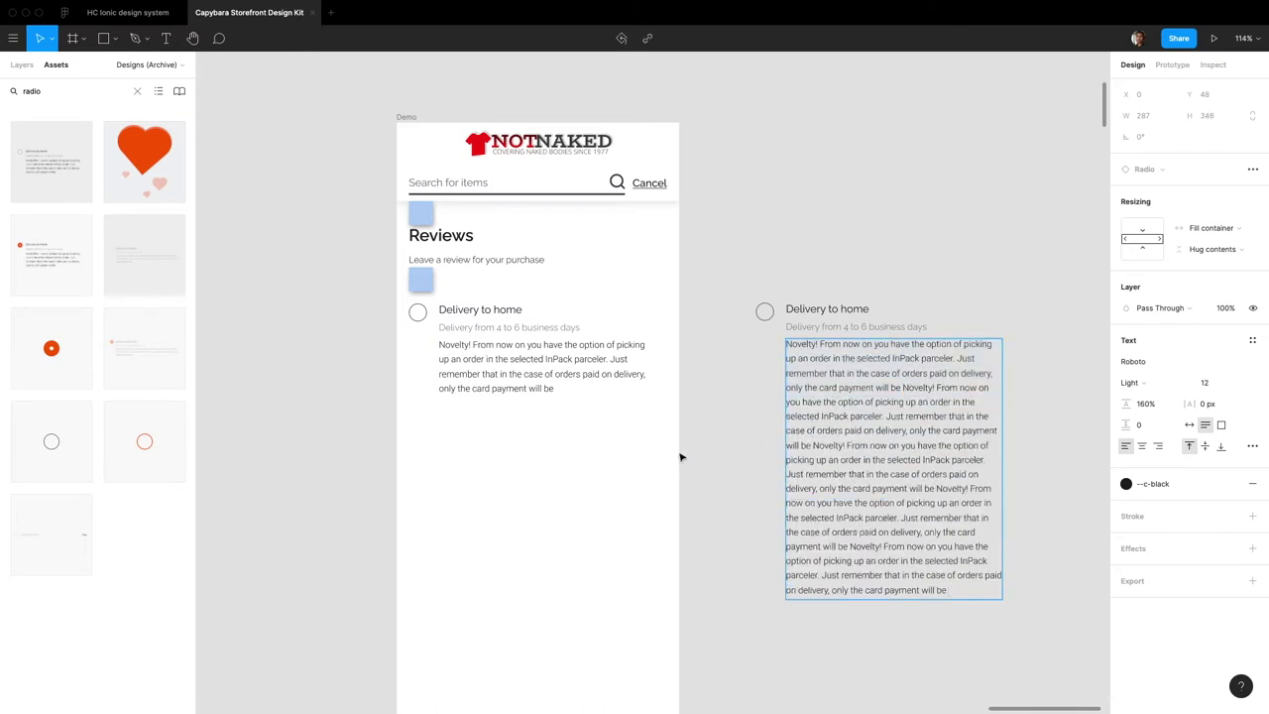
pyautogui.press('Escape')
pyautogui.press('Escape')
pyautogui.press('Escape')
# - Try widening the Radio copy, undo the resize, and inspect the resizing settings of its nested text and content layers
pyautogui.click(888, 482)
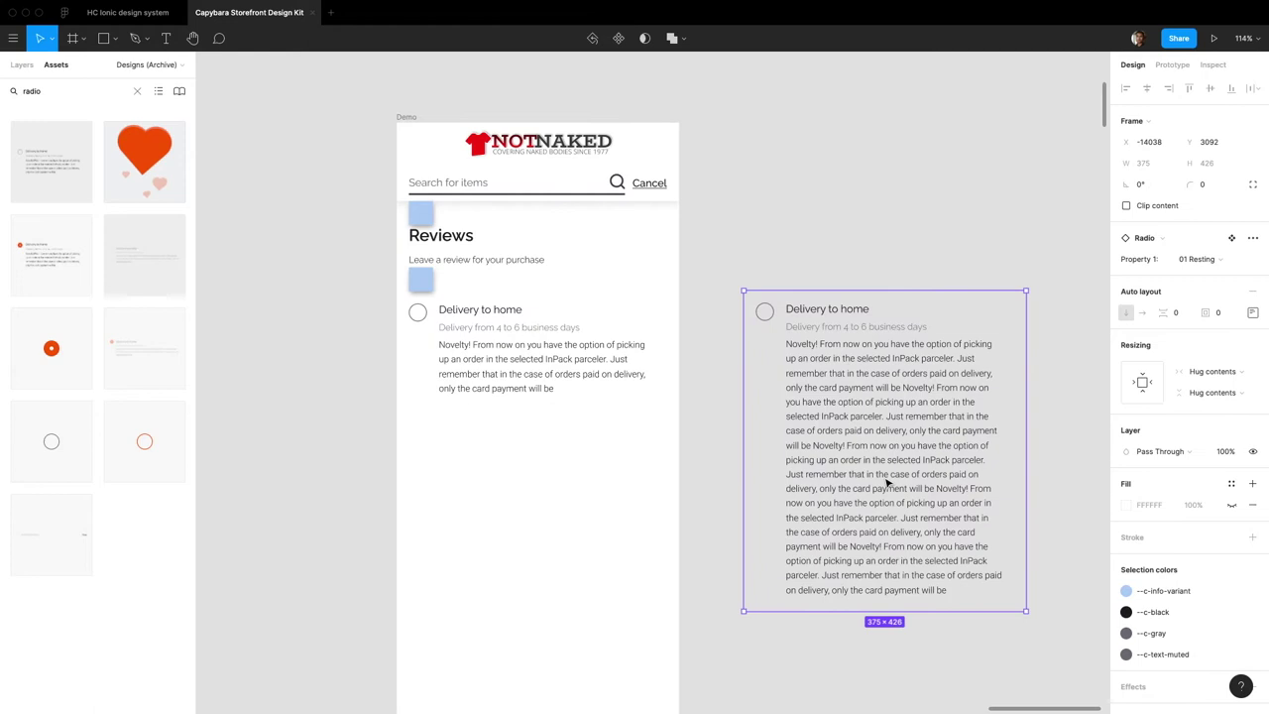
pyautogui.hscroll(5, 1011, 470)
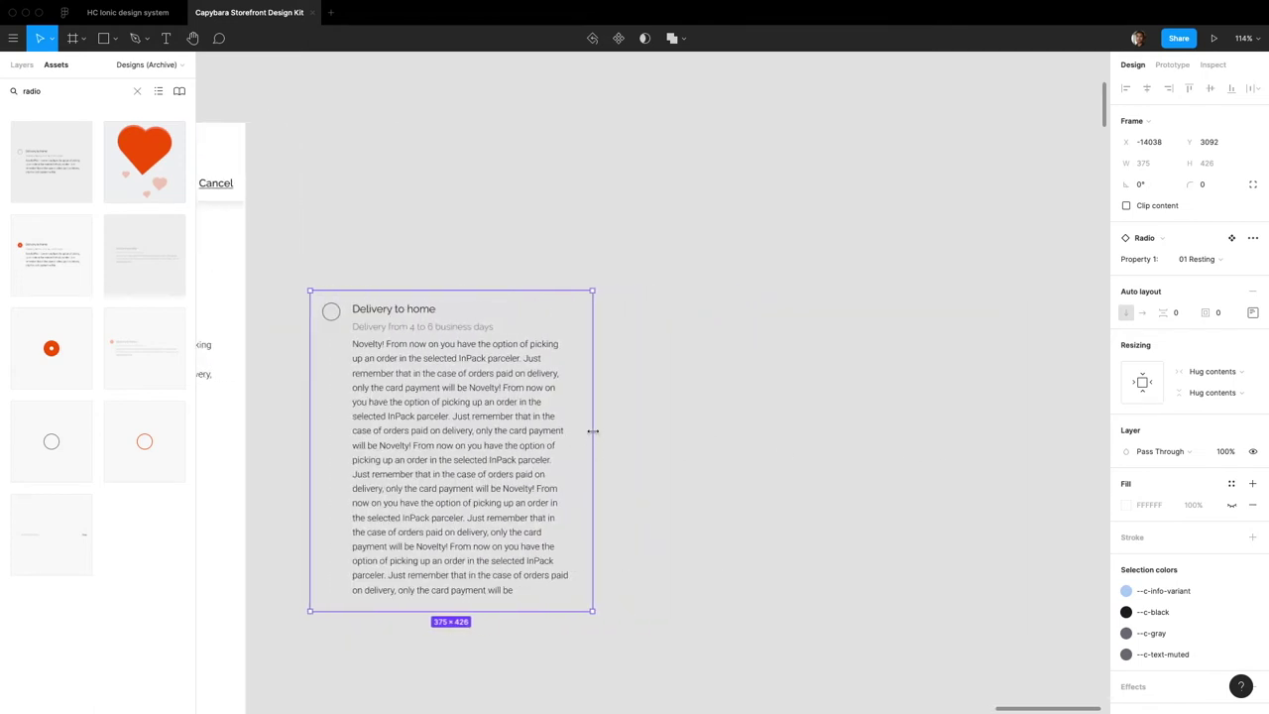
pyautogui.moveTo(592, 430); pyautogui.dragTo(747, 426)
pyautogui.press('super+z')
pyautogui.doubleClick(512, 430)
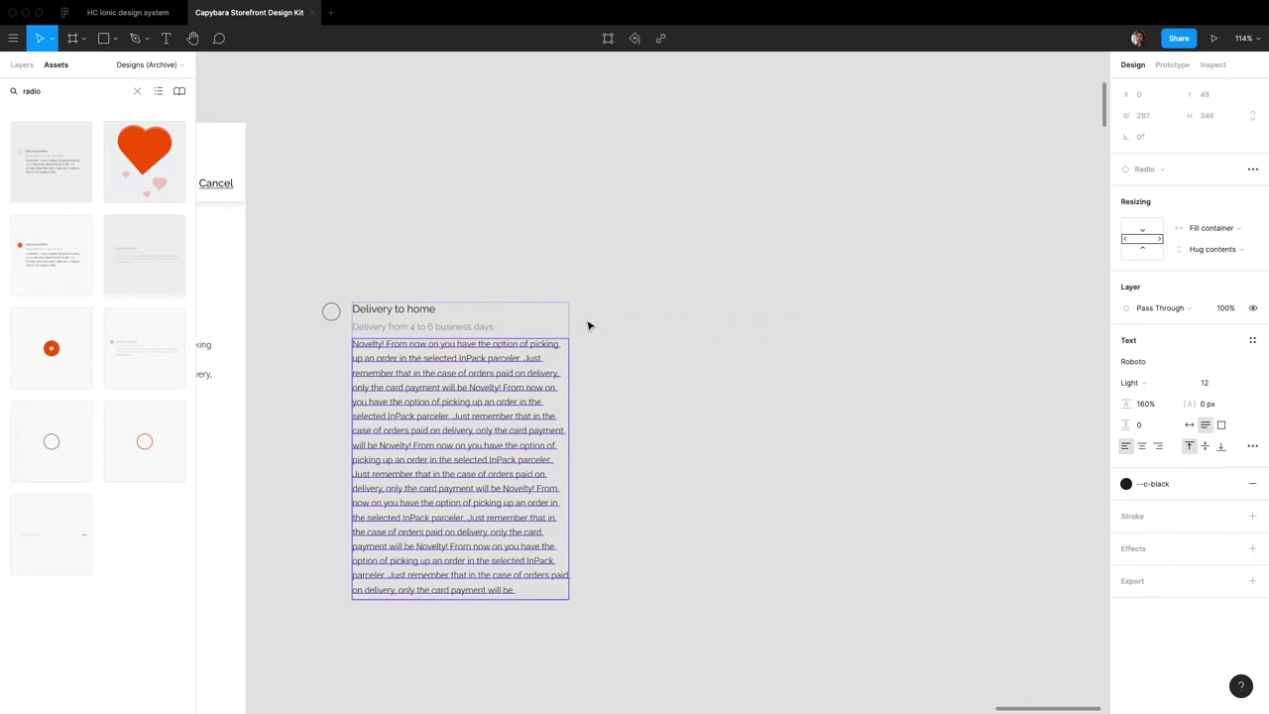
pyautogui.press('Escape')
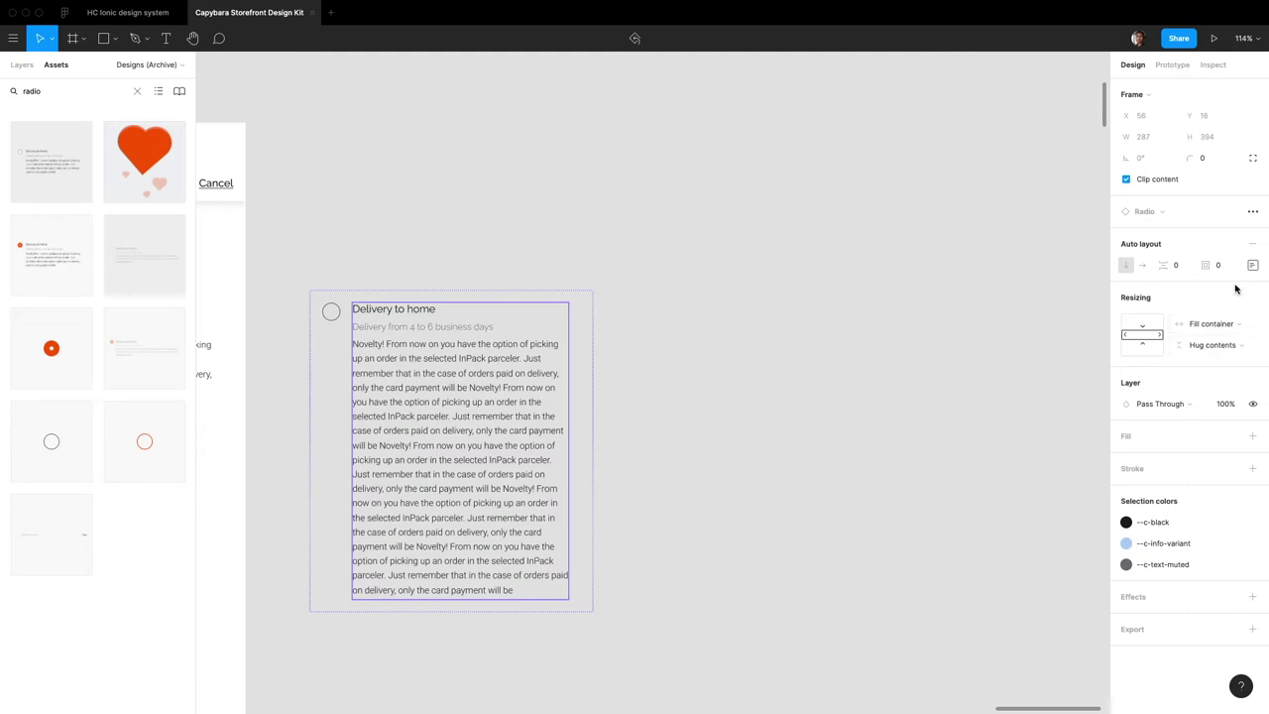
# - Widen the Radio copy to 642 and set its nested Master component's horizontal resizing to Fill container
pyautogui.click(843, 398)
pyautogui.click(525, 379)
pyautogui.moveTo(593, 379); pyautogui.dragTo(794, 381)
pyautogui.click(572, 394)
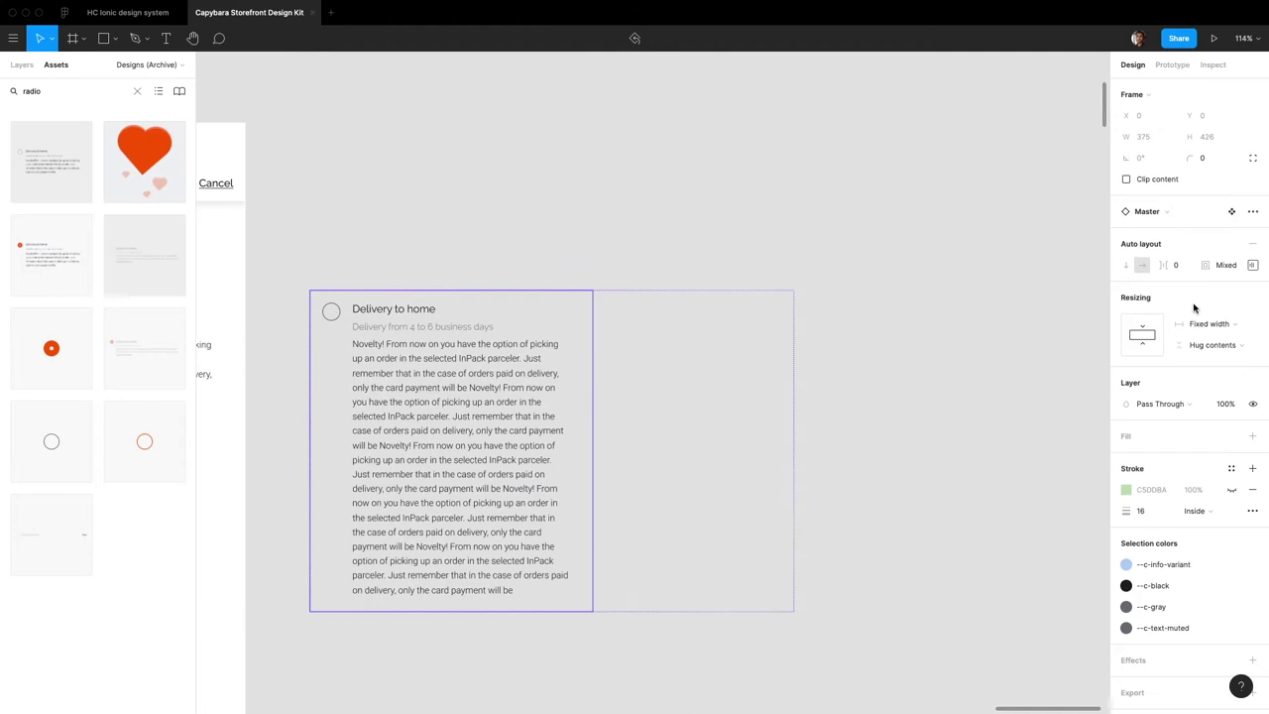
pyautogui.click(1221, 326)
pyautogui.click(1224, 357)
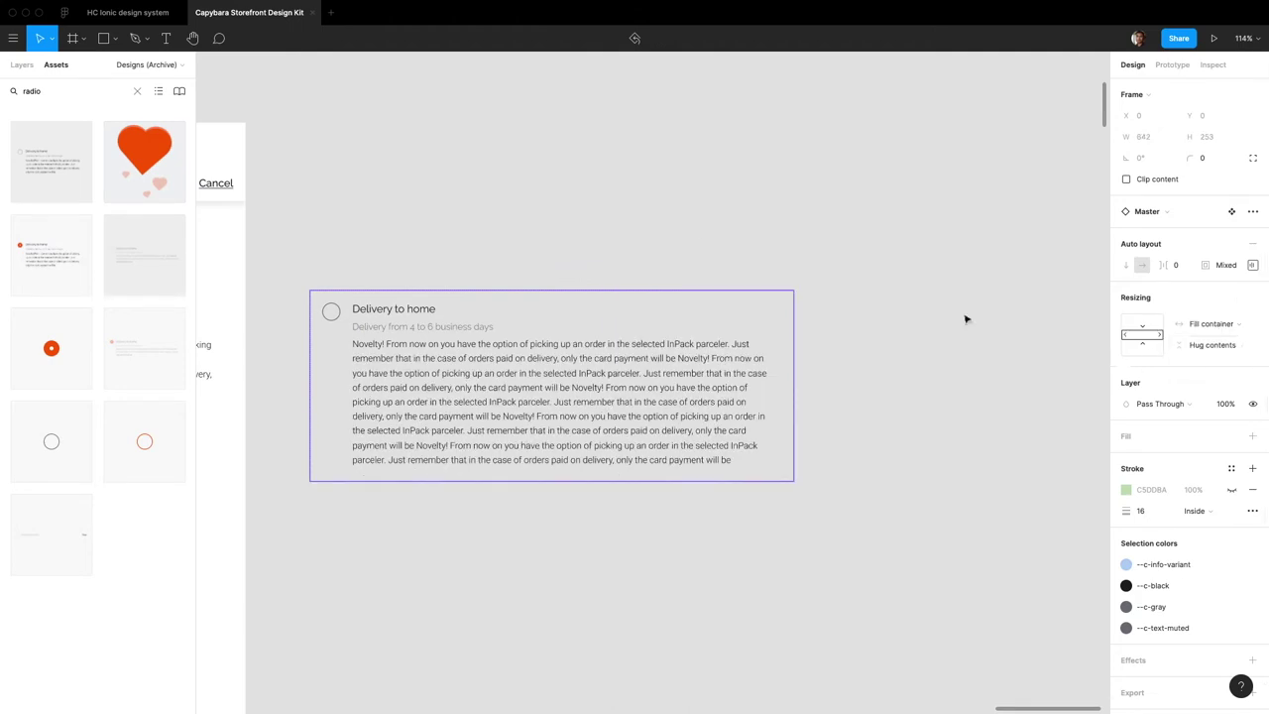
# - Resize the whole Radio copy to a width of 755 to test how its text reflows
pyautogui.click(639, 213)
pyautogui.click(699, 331)
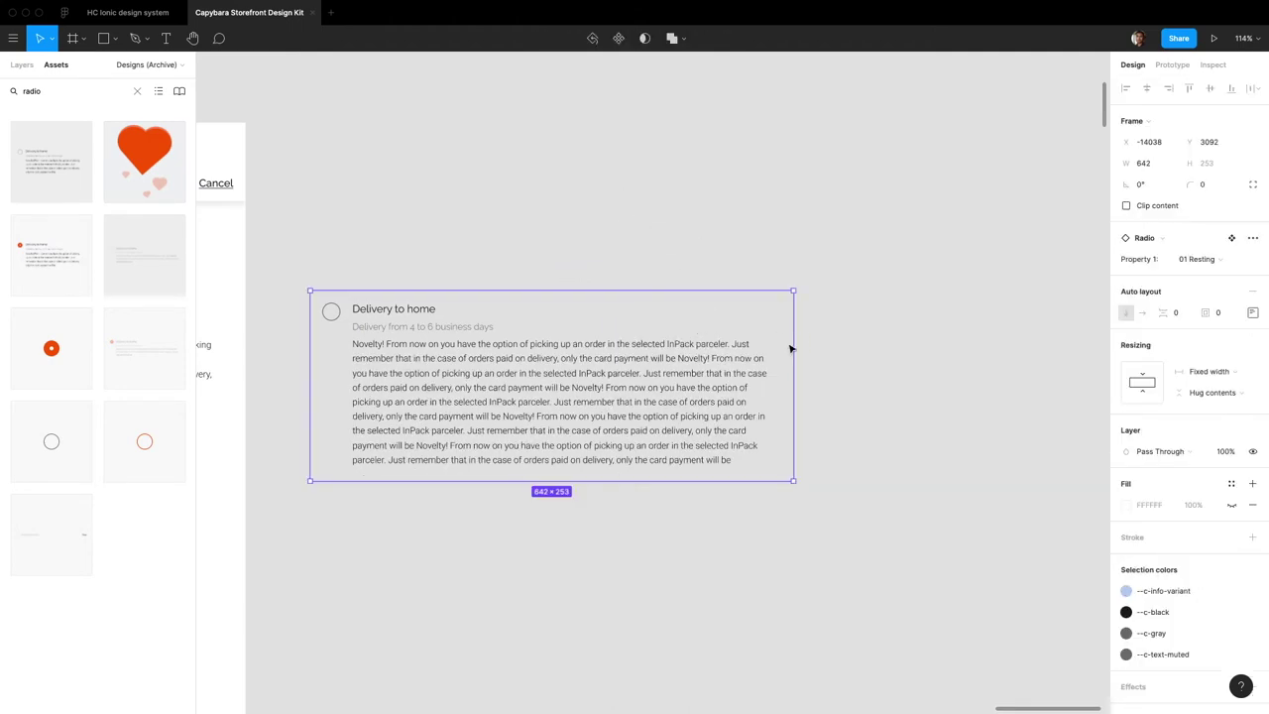
pyautogui.moveTo(797, 337); pyautogui.dragTo(846, 394)
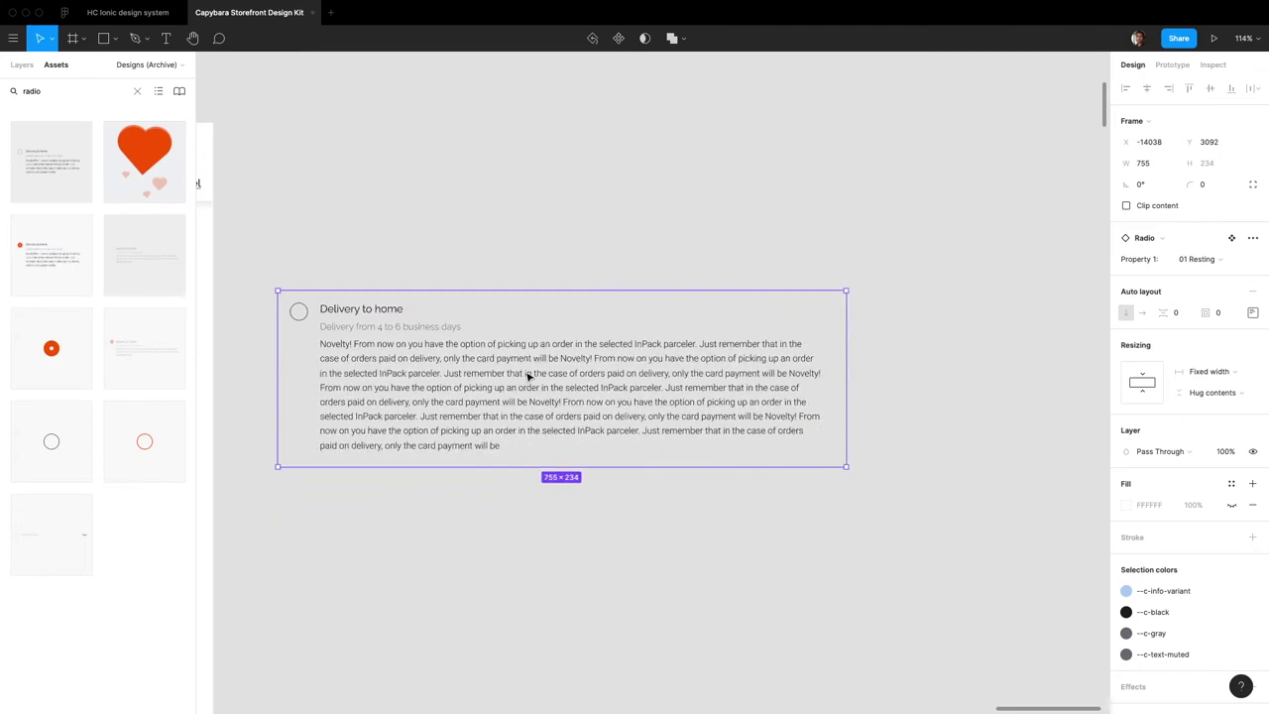
# - Delete the Radio test copy from the canvas beside the Demo frame
pyautogui.press('Delete')
pyautogui.hscroll(-7, 528, 377)
pyautogui.hscroll(3, 532, 375)
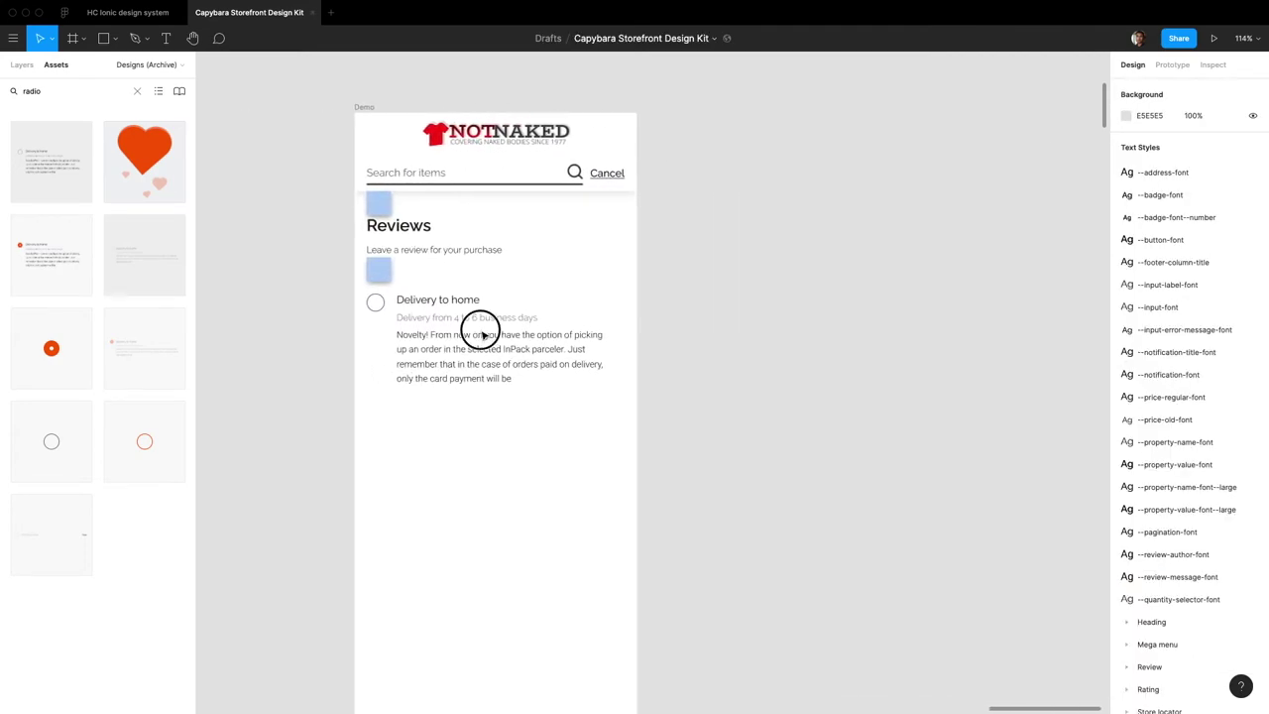
# - Duplicate the radio option directly below itself and label the two "Bought product from marketplace" and "Bought product from our website"
pyautogui.click(481, 335)
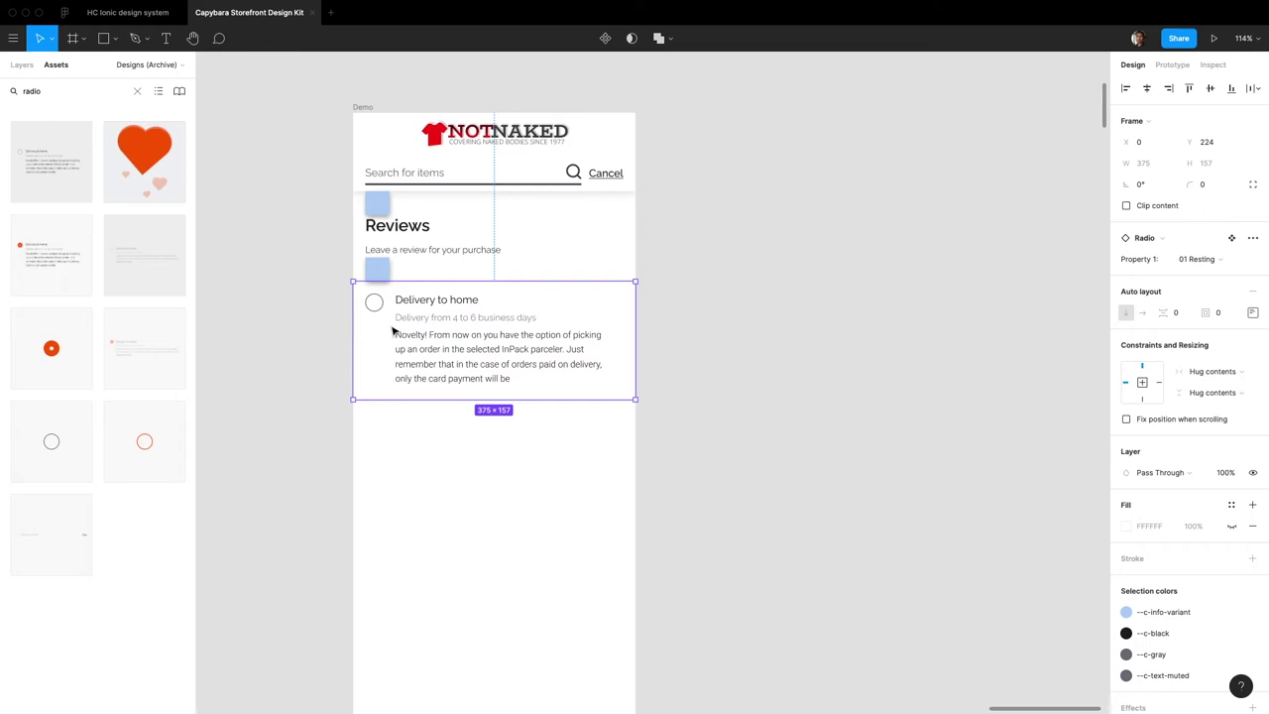
pyautogui.moveTo(434, 344); pyautogui.dragTo(505, 450)
pyautogui.doubleClick(436, 299)
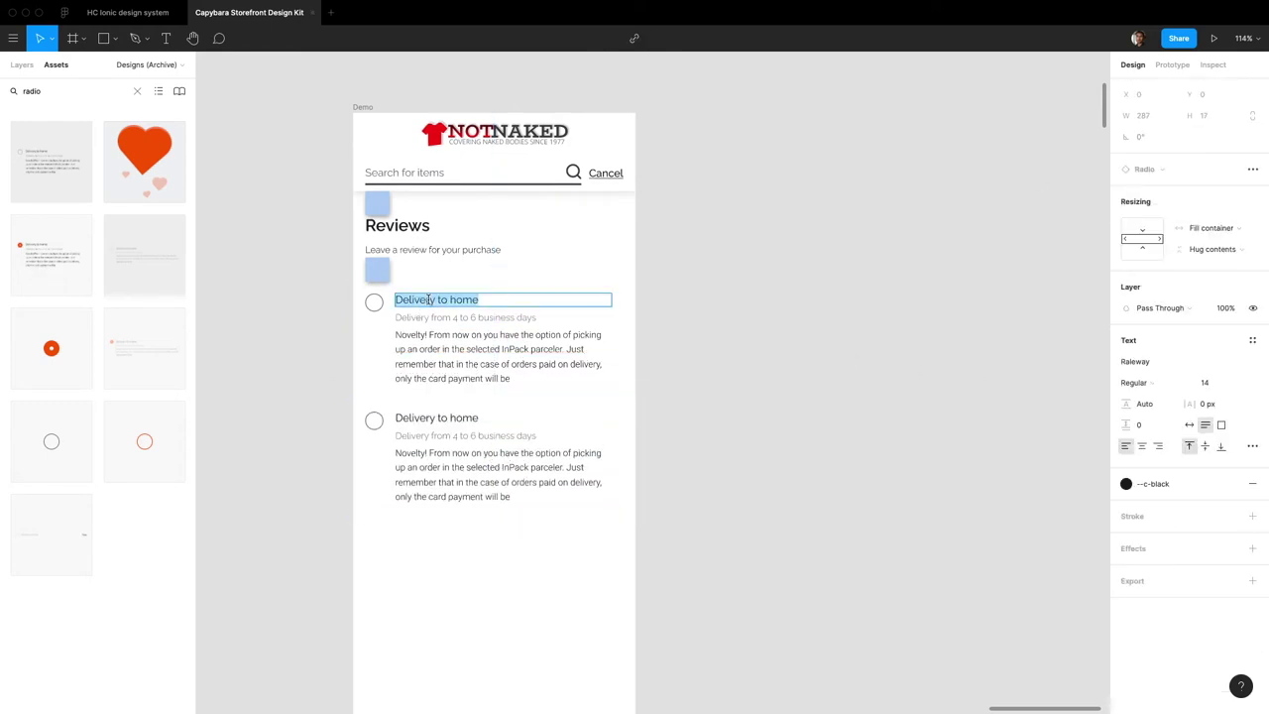
pyautogui.write('Bought product from marketplace')
pyautogui.doubleClick(426, 419)
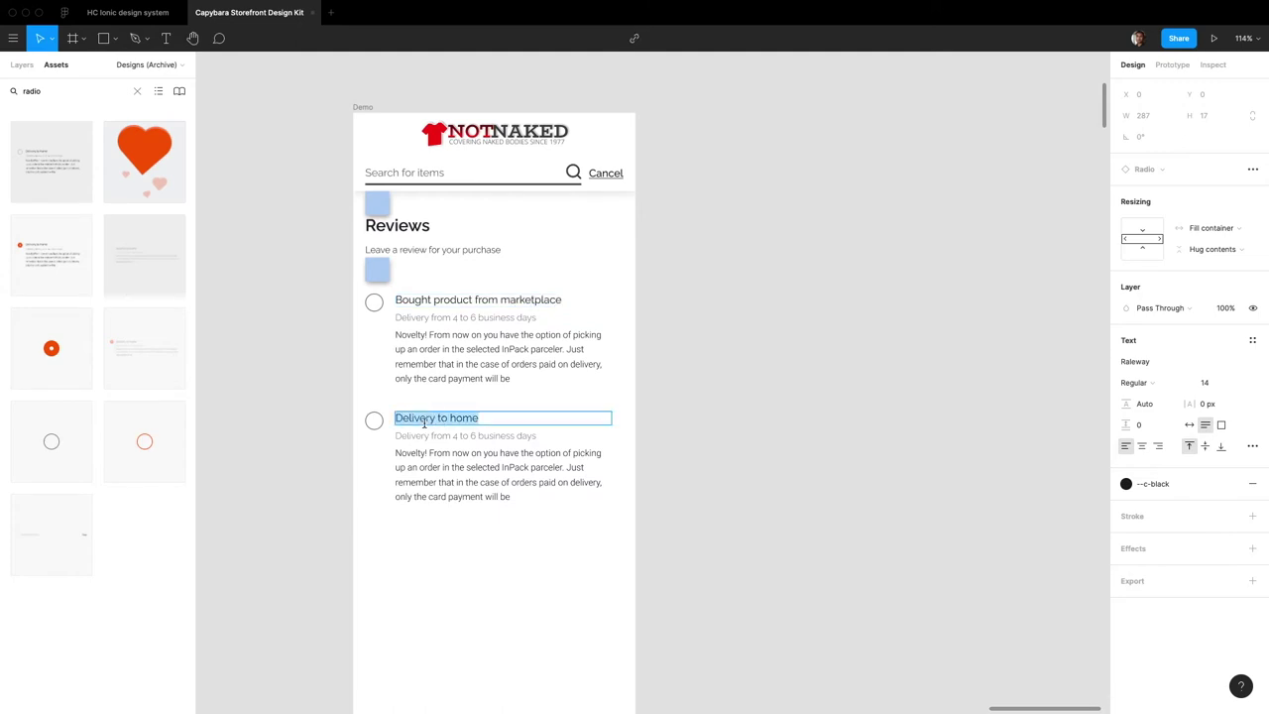
pyautogui.write('Bought product from our website')
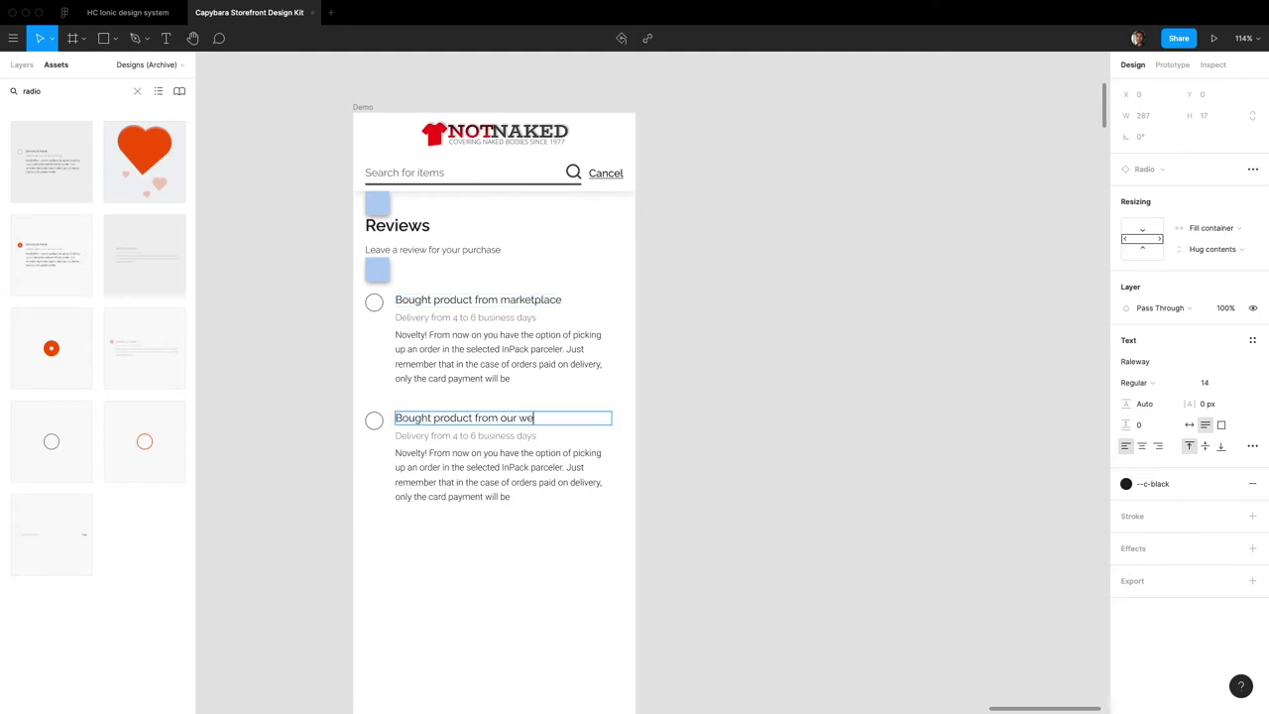
# - Hide the Details text and the --spacer-xs between it and the label in the marketplace radio option
pyautogui.click(472, 319)
pyautogui.click(17, 67)
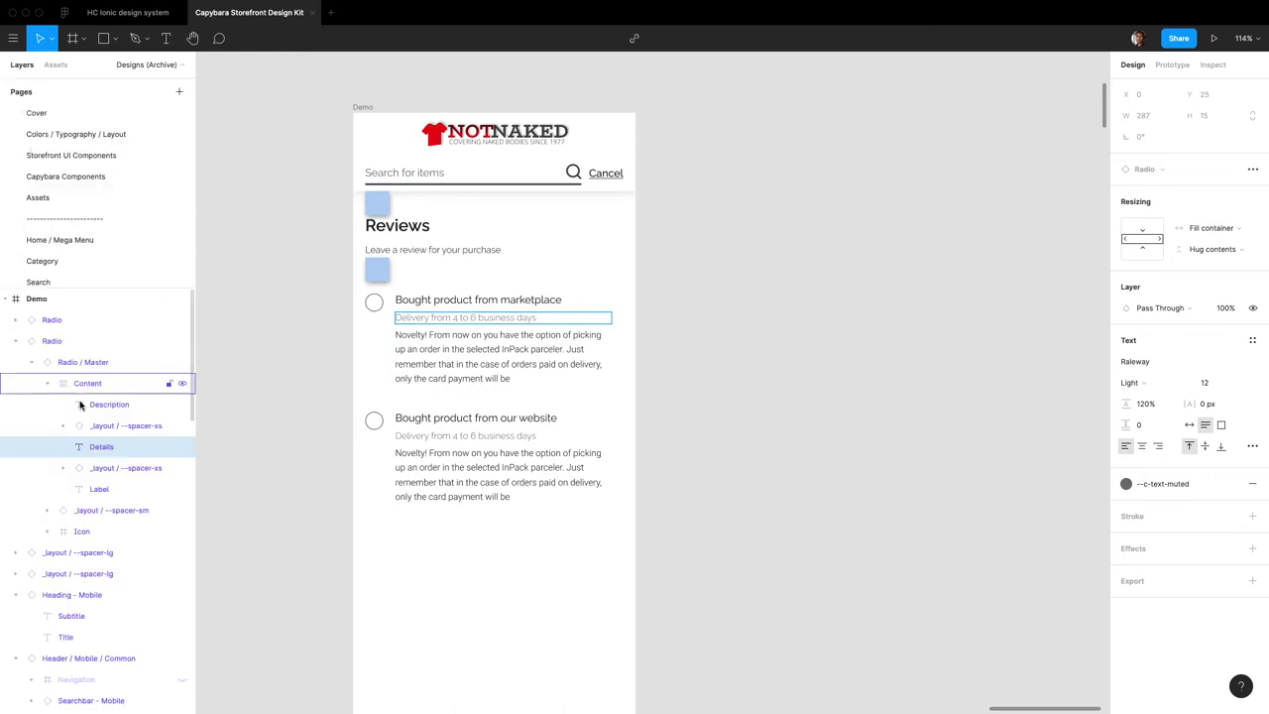
pyautogui.keyDown('shift'); pyautogui.click(98, 471); pyautogui.keyUp('shift')
pyautogui.press('super+shift+h')
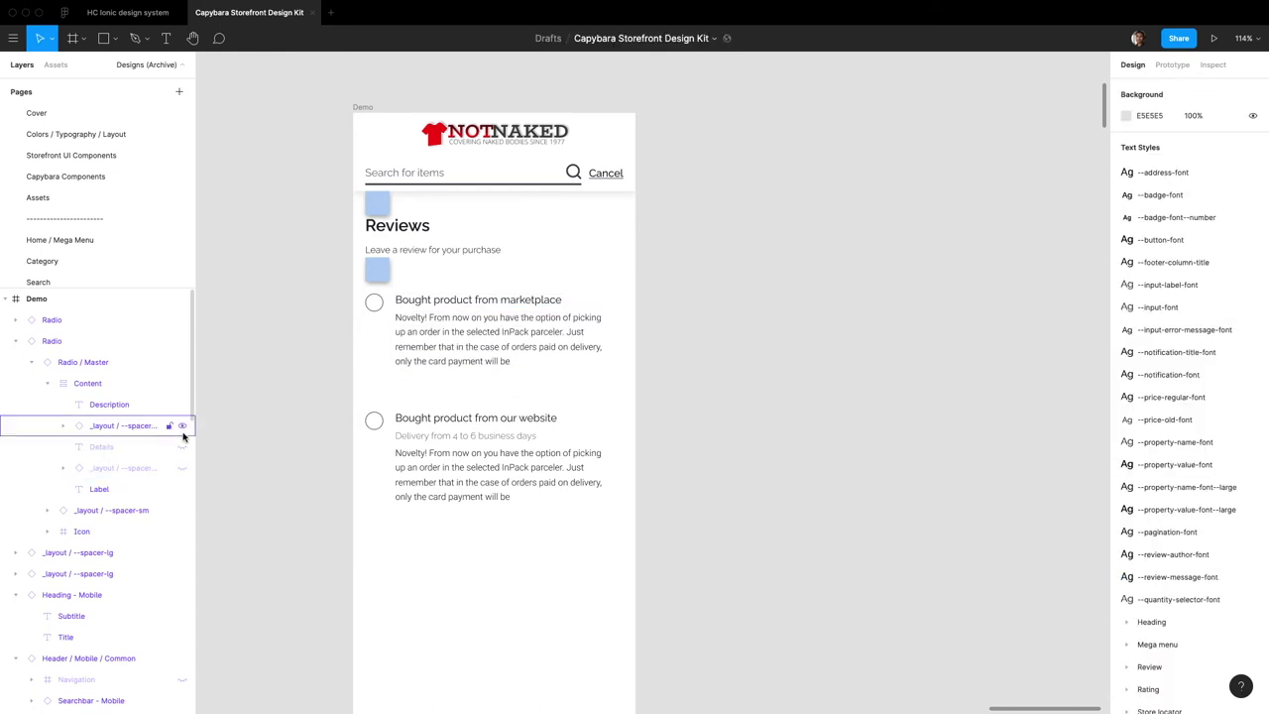
# - Hide the Details text and the --spacer-xs between it and the label in the website radio option
pyautogui.click(448, 437)
pyautogui.doubleClick(451, 438)
pyautogui.keyDown('super'); pyautogui.click(451, 439); pyautogui.keyUp('super')
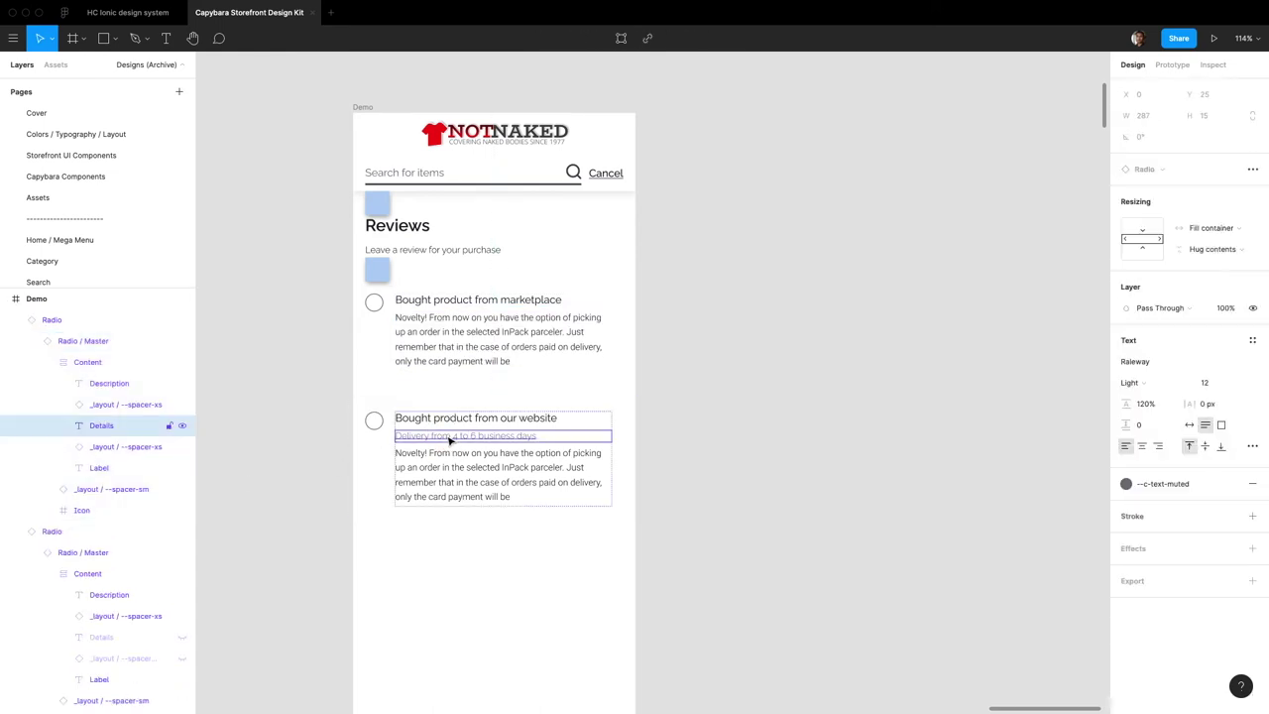
pyautogui.keyDown('shift'); pyautogui.click(437, 473); pyautogui.keyUp('shift')
pyautogui.click(103, 466)
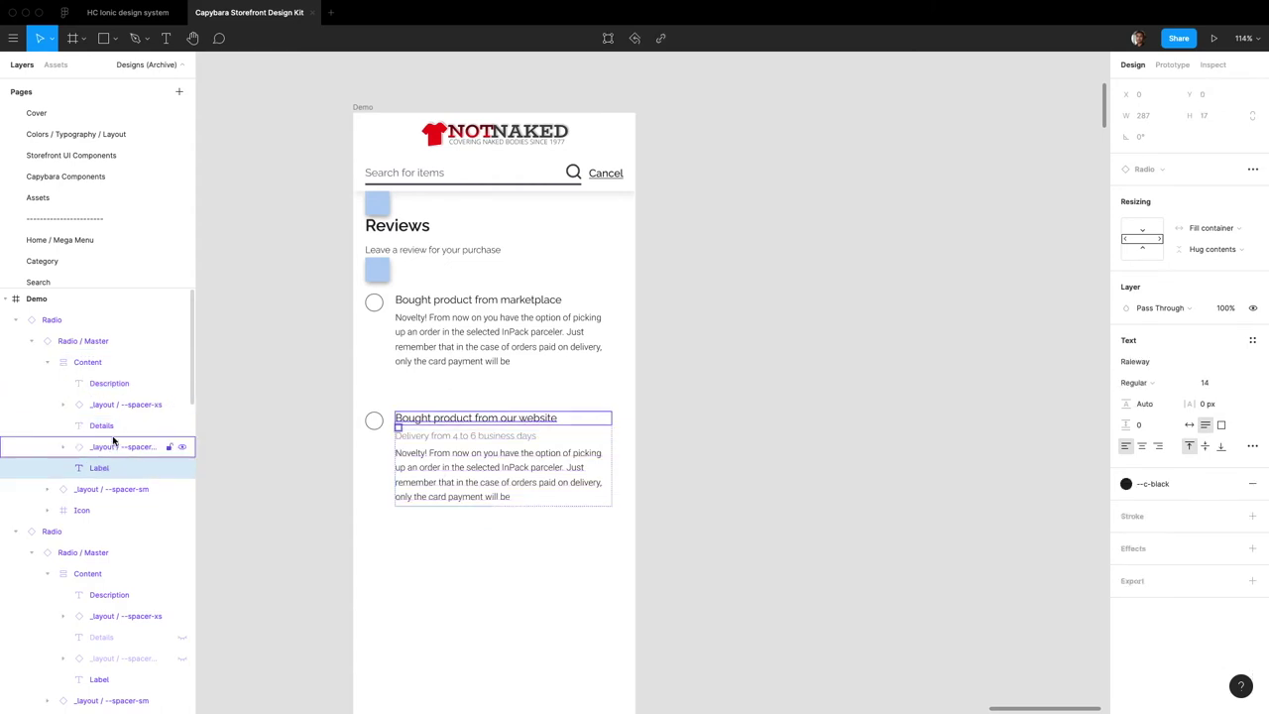
pyautogui.click(112, 427)
pyautogui.click(112, 446)
pyautogui.keyDown('shift'); pyautogui.click(112, 426); pyautogui.keyUp('shift')
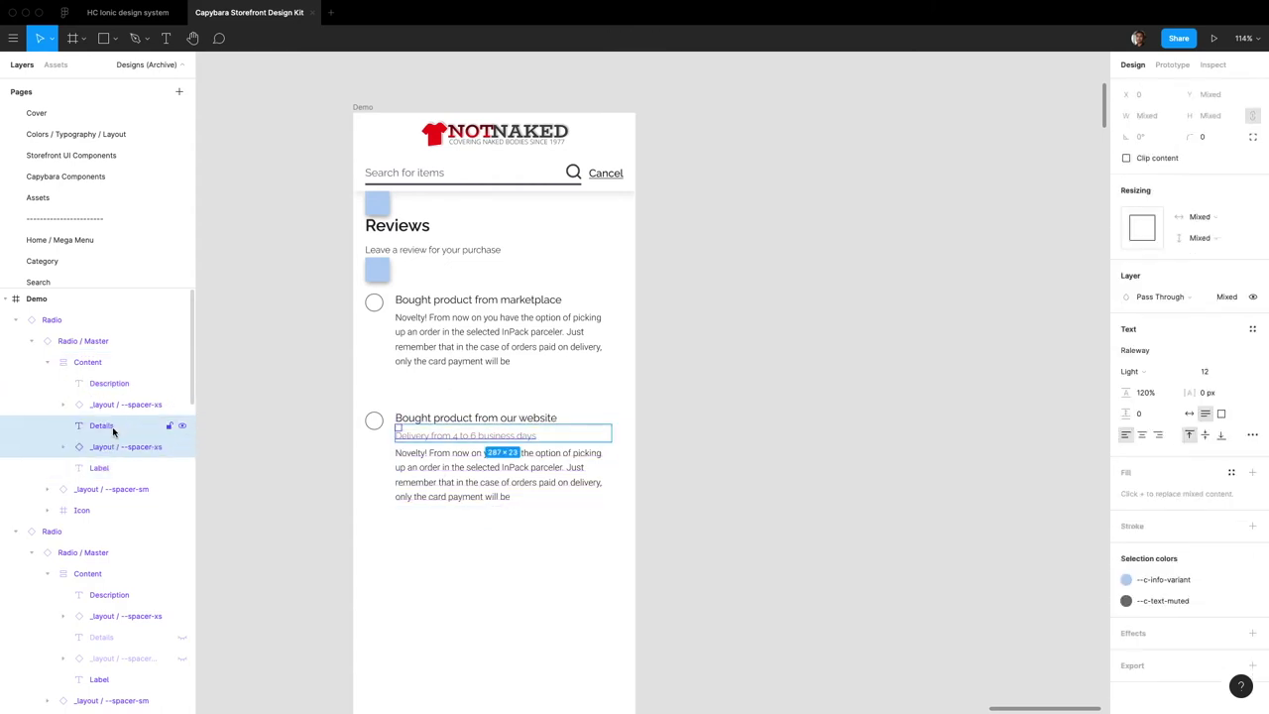
pyautogui.press('super+shift+h')
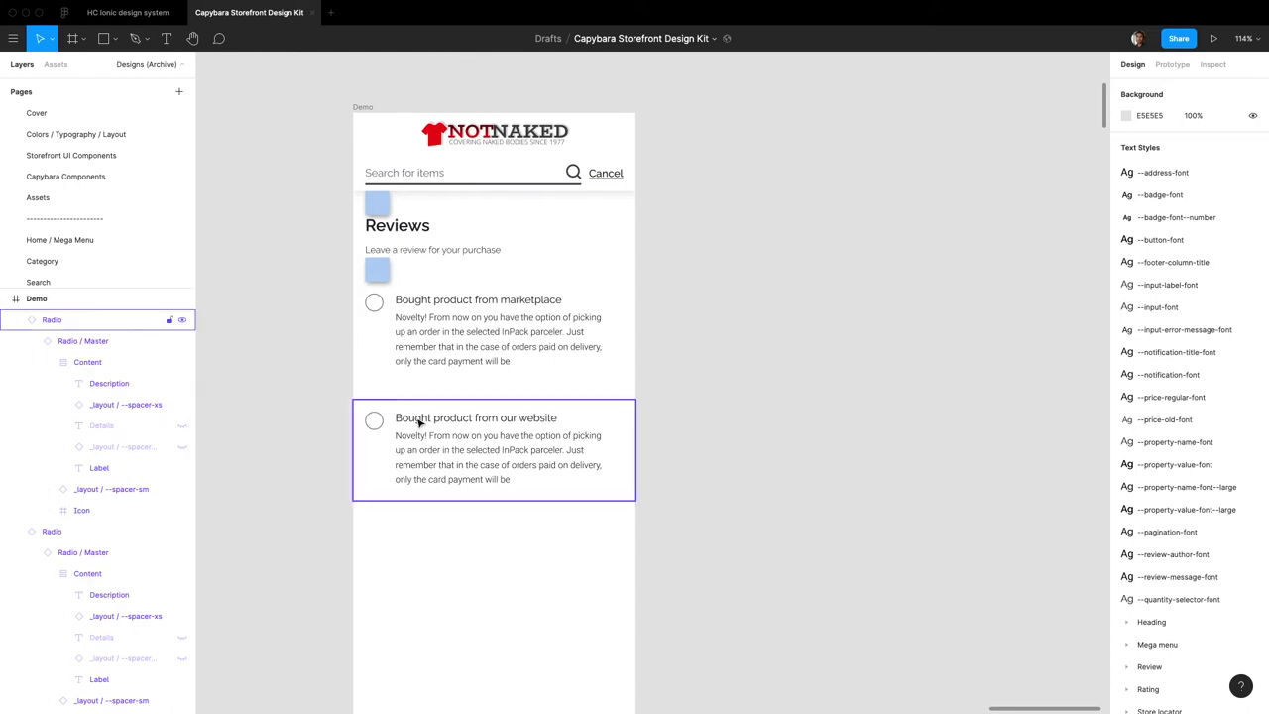
# - Set the marketplace option's description to "Let us know if you bought our product from a marketplace like Amazon or eBay."
pyautogui.doubleClick(436, 320)
pyautogui.write('Let us know if you bought our product from a marketplace like Amazon or eBay.')
pyautogui.click(824, 328)
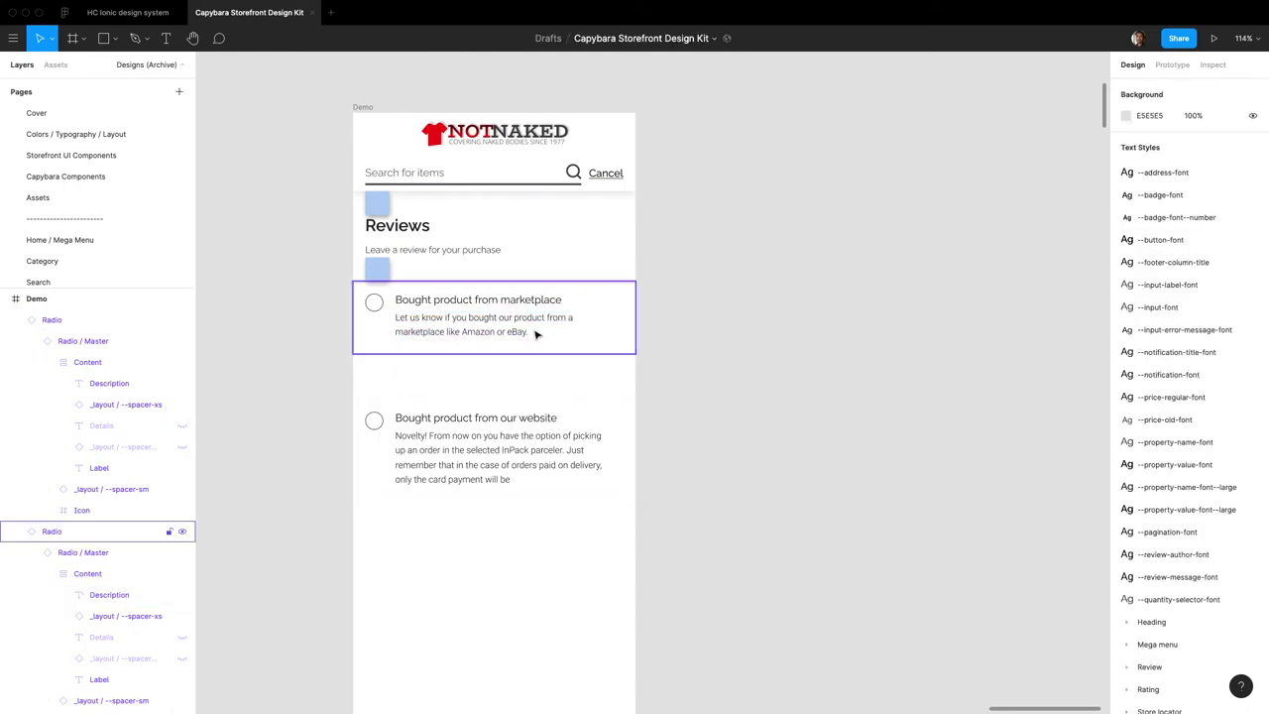
# - Move the website option directly below the marketplace one and set its description to "Select this if you bought our product from this website!"
pyautogui.moveTo(535, 335); pyautogui.dragTo(467, 320)
pyautogui.click(467, 376)
pyautogui.doubleClick(467, 416)
pyautogui.doubleClick(451, 414)
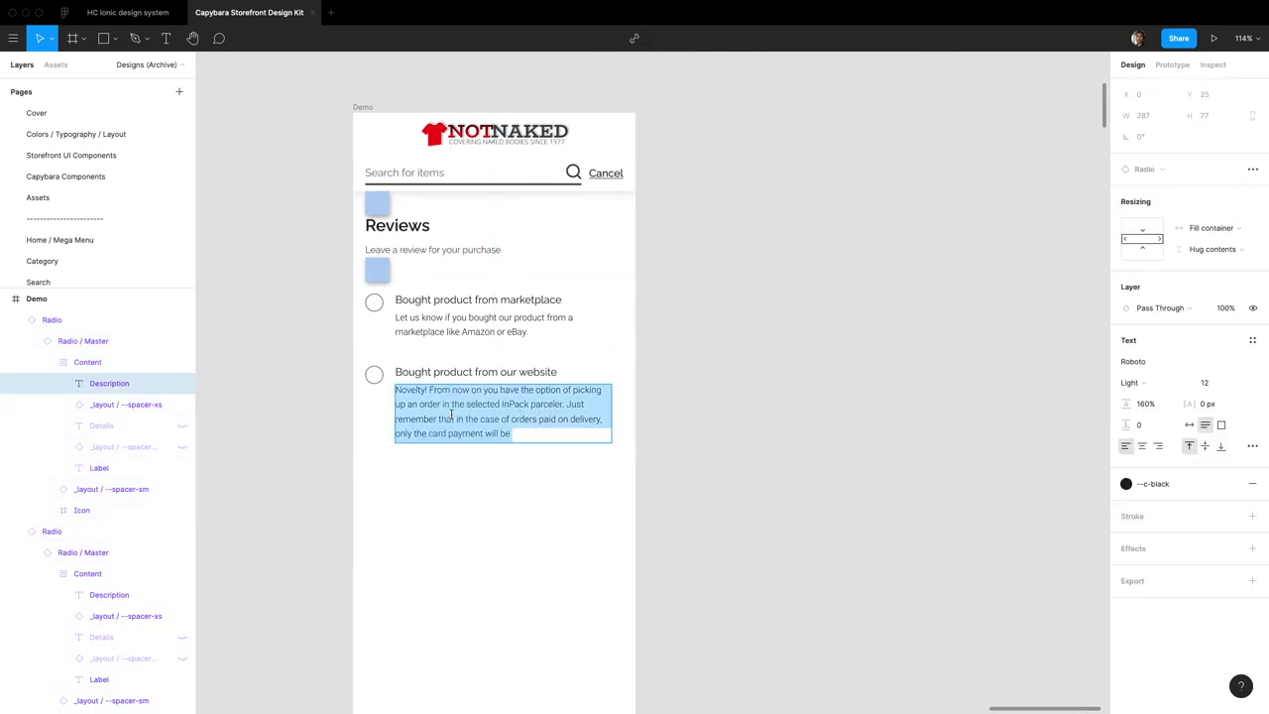
pyautogui.write('Select this if you bought our product from this website!')
pyautogui.click(512, 374)
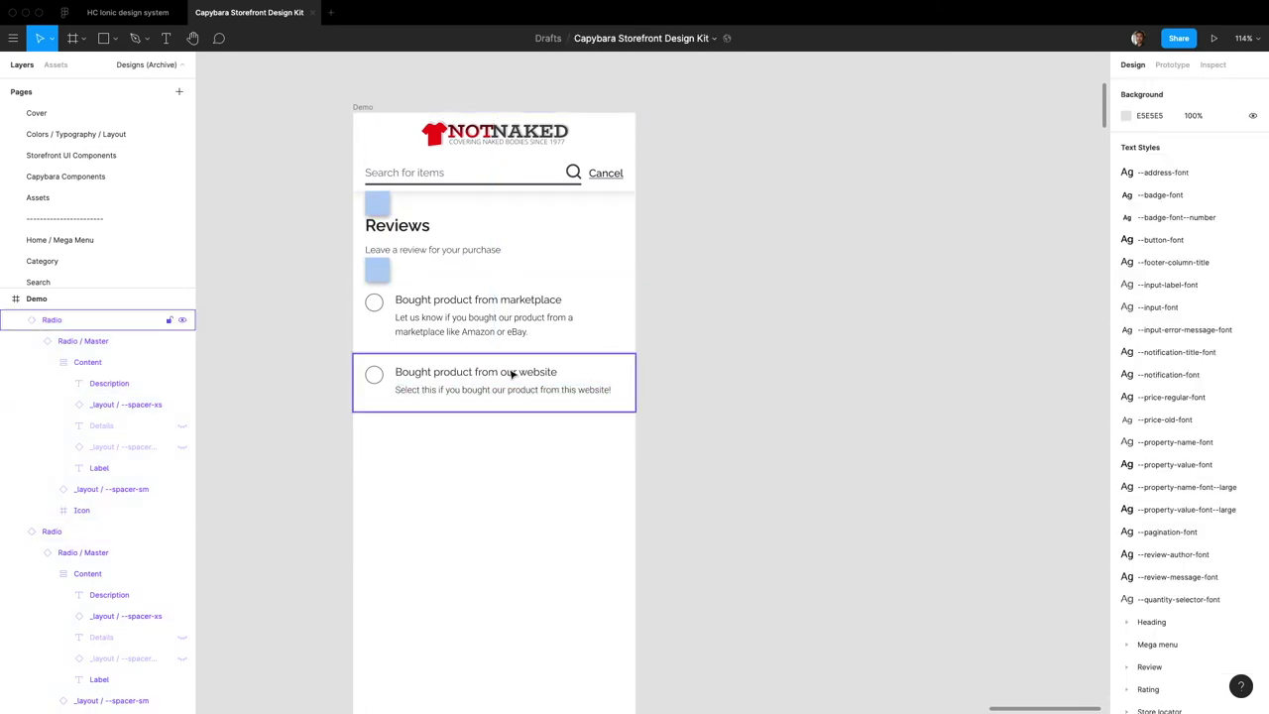
# - Swap the two radio options so the website option sits directly above the marketplace option
pyautogui.click(428, 379)
pyautogui.click(448, 336)
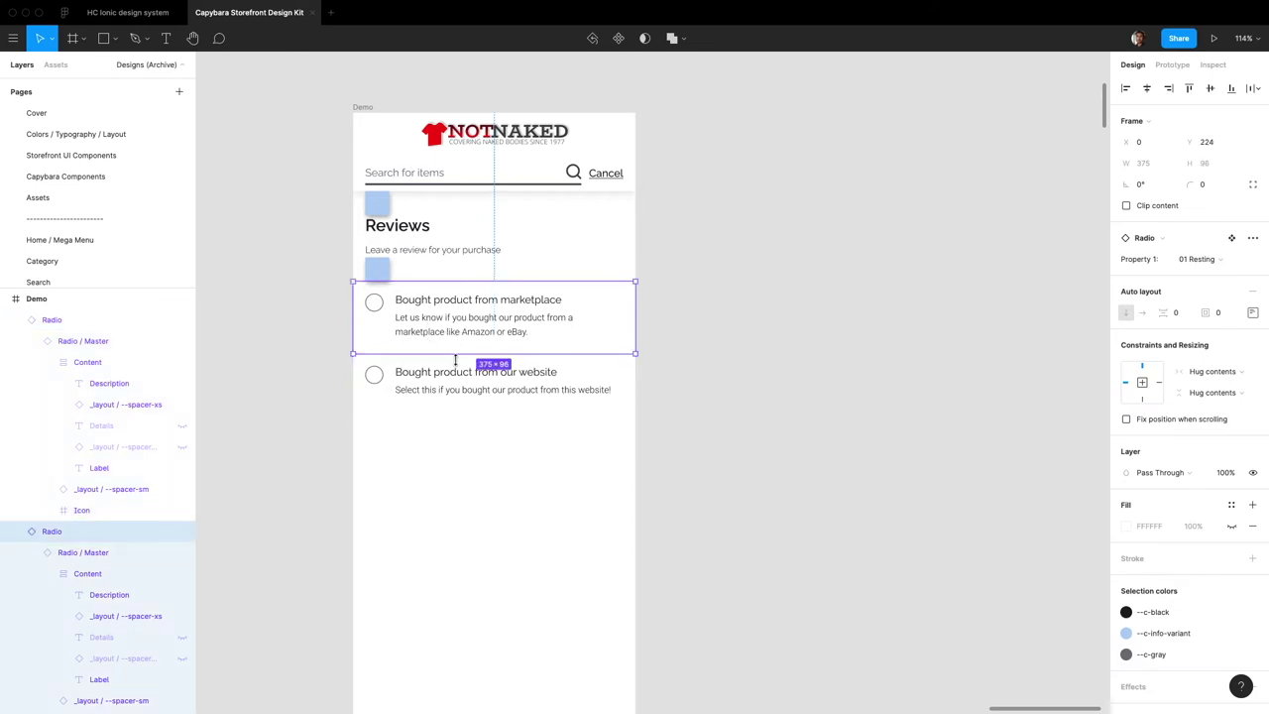
pyautogui.click(458, 370)
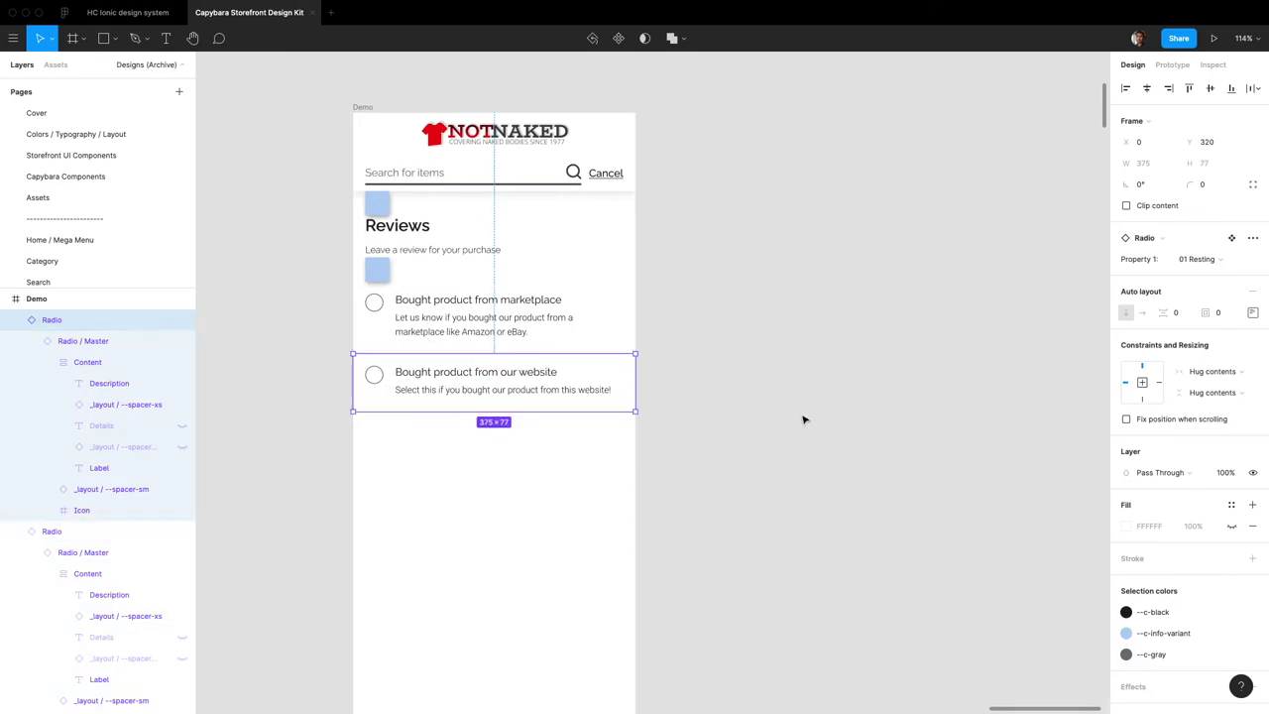
pyautogui.keyDown('shift'); pyautogui.click(561, 328); pyautogui.keyUp('shift')
pyautogui.moveTo(496, 380); pyautogui.dragTo(496, 306)
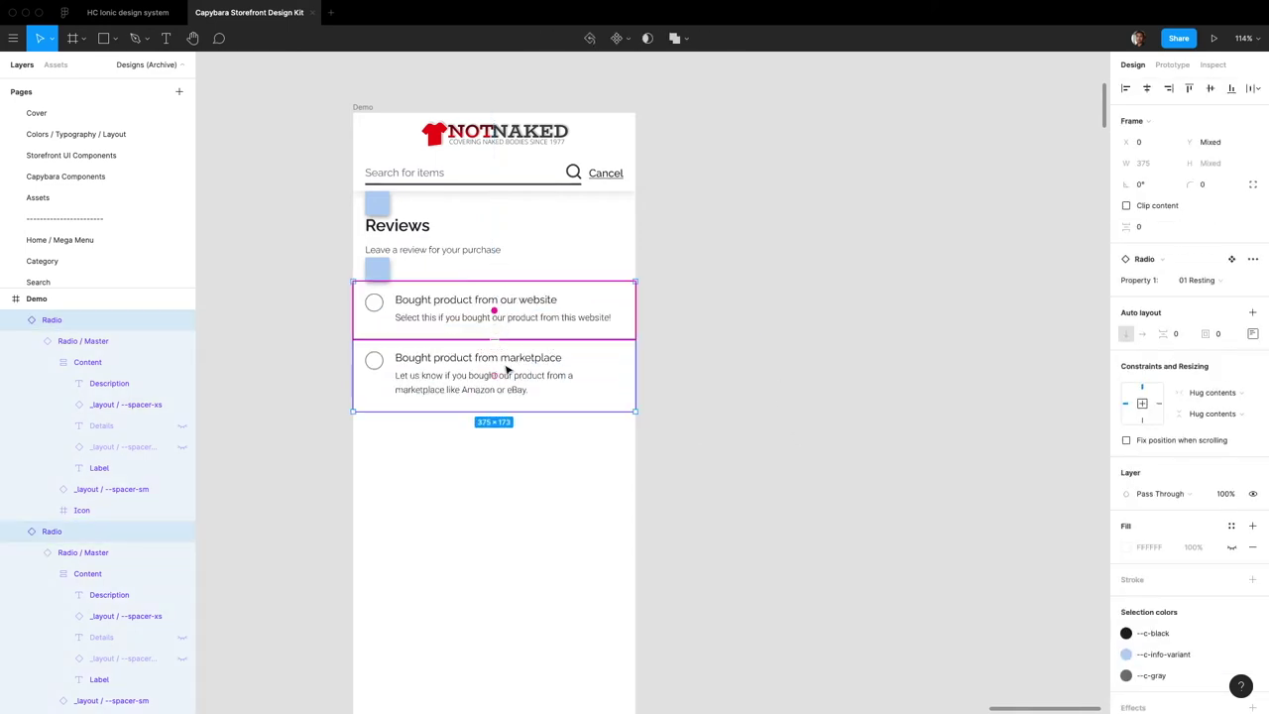
pyautogui.press('Escape')
# - Change the website radio option's Property 1 variant to 03 Selected
pyautogui.click(588, 308)
pyautogui.click(1197, 259)
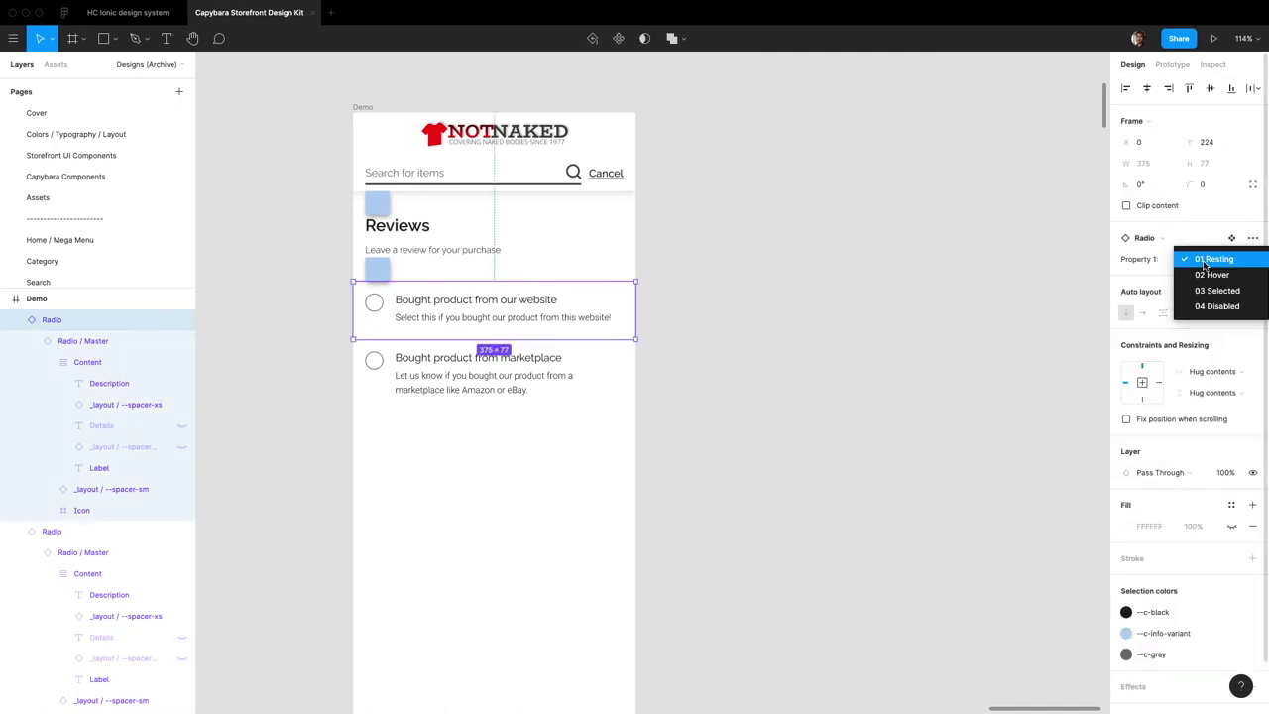
pyautogui.click(1215, 290)
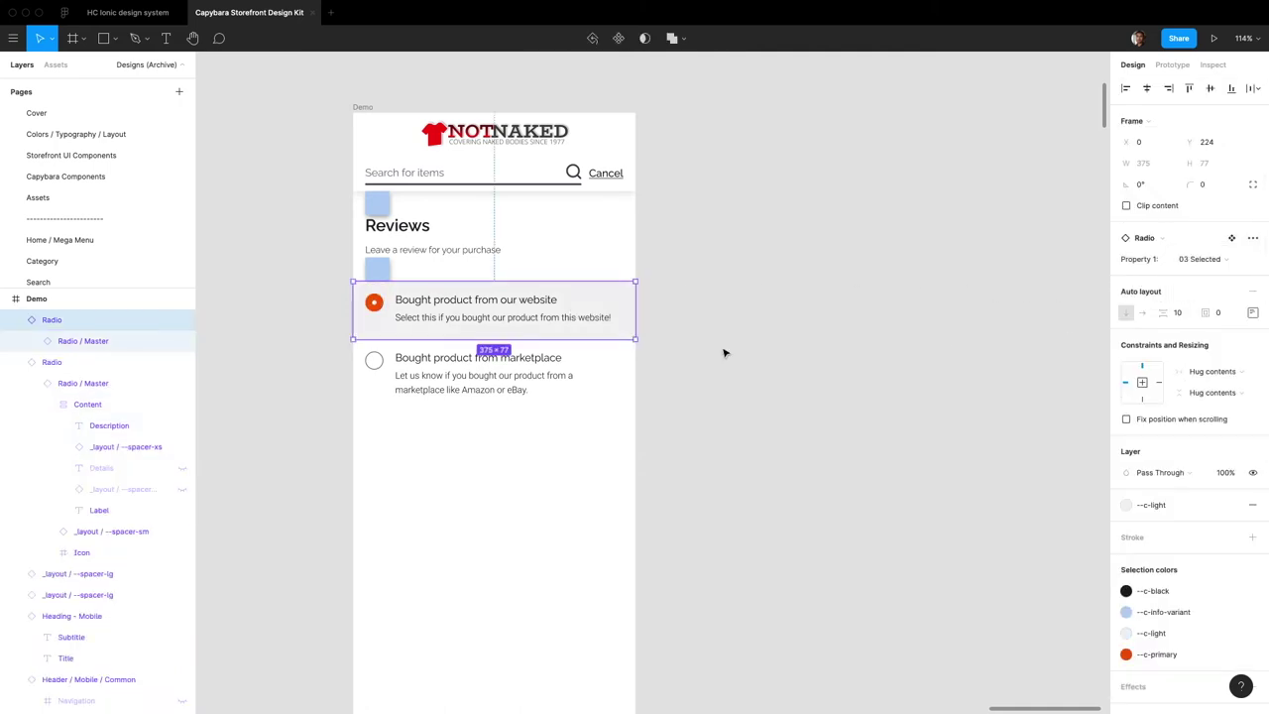
pyautogui.click(407, 379)
pyautogui.click(316, 379)
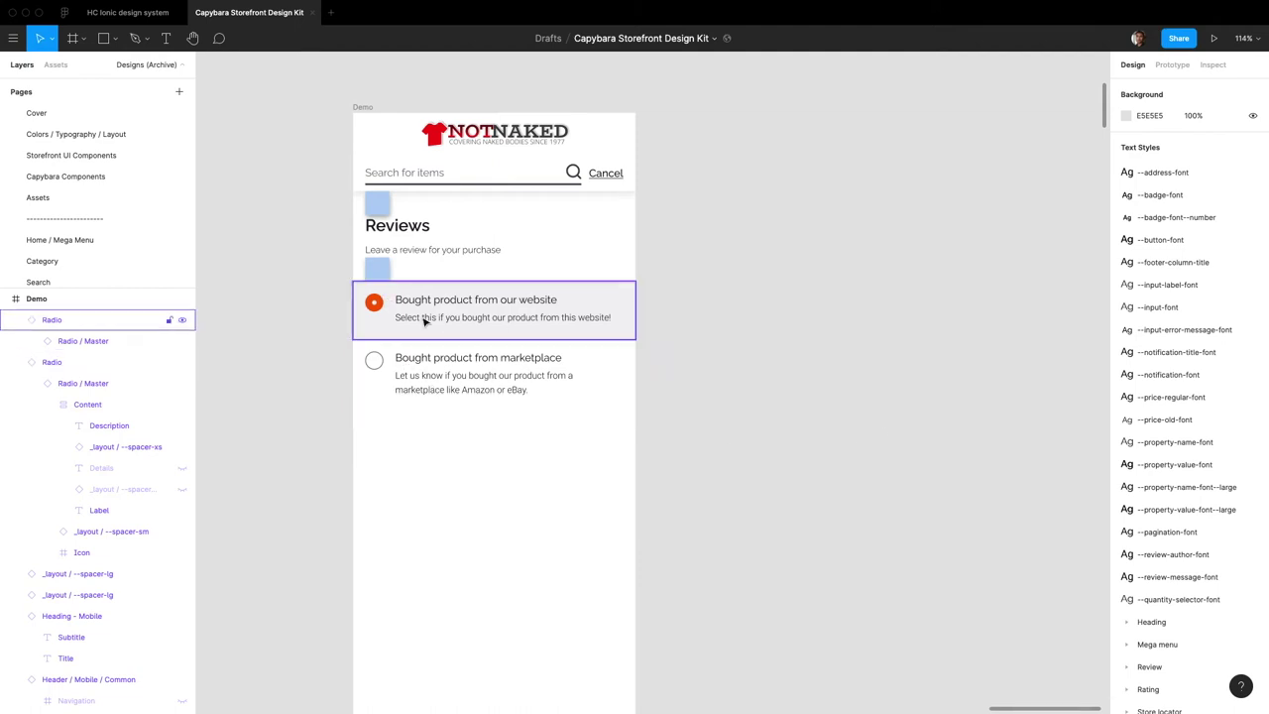
# - Duplicate the Reviews heading and a --spacer-lg below the radio options, changing the texts to "Other reviews" and "read what others have to say about this product"
pyautogui.click(513, 441)
pyautogui.scroll(-3, 503, 408)
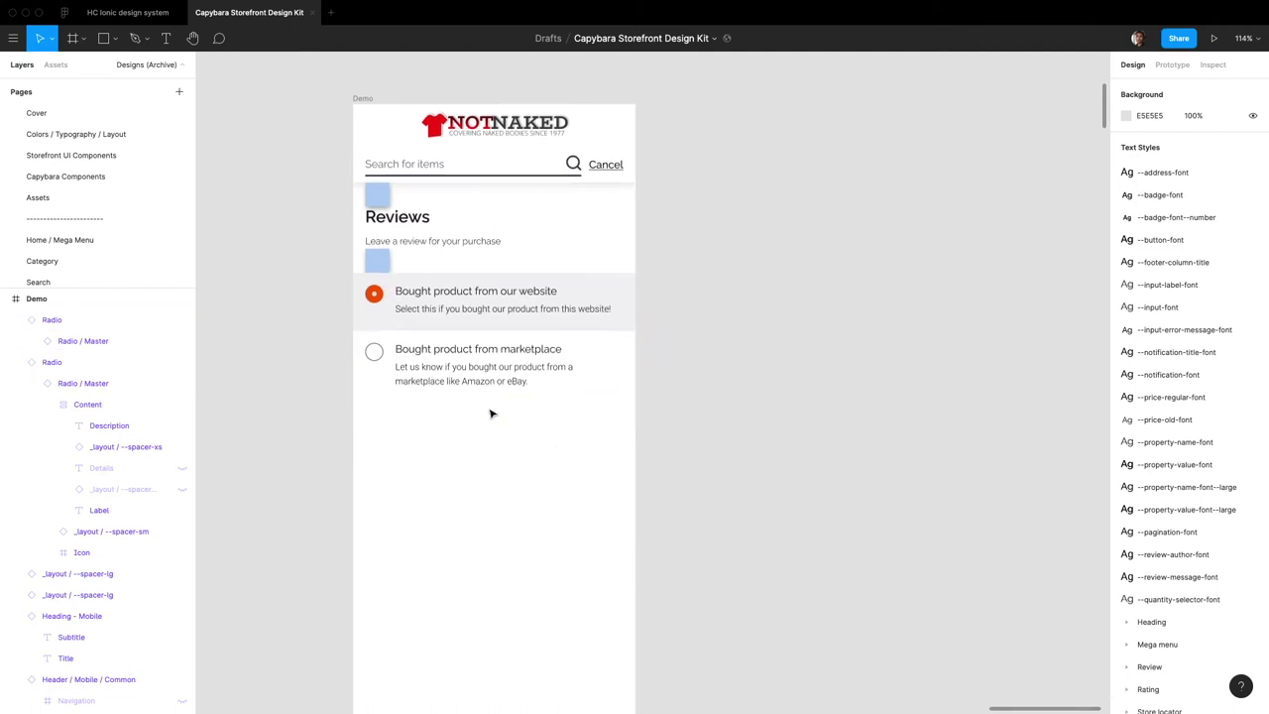
pyautogui.scroll(1, 408, 134)
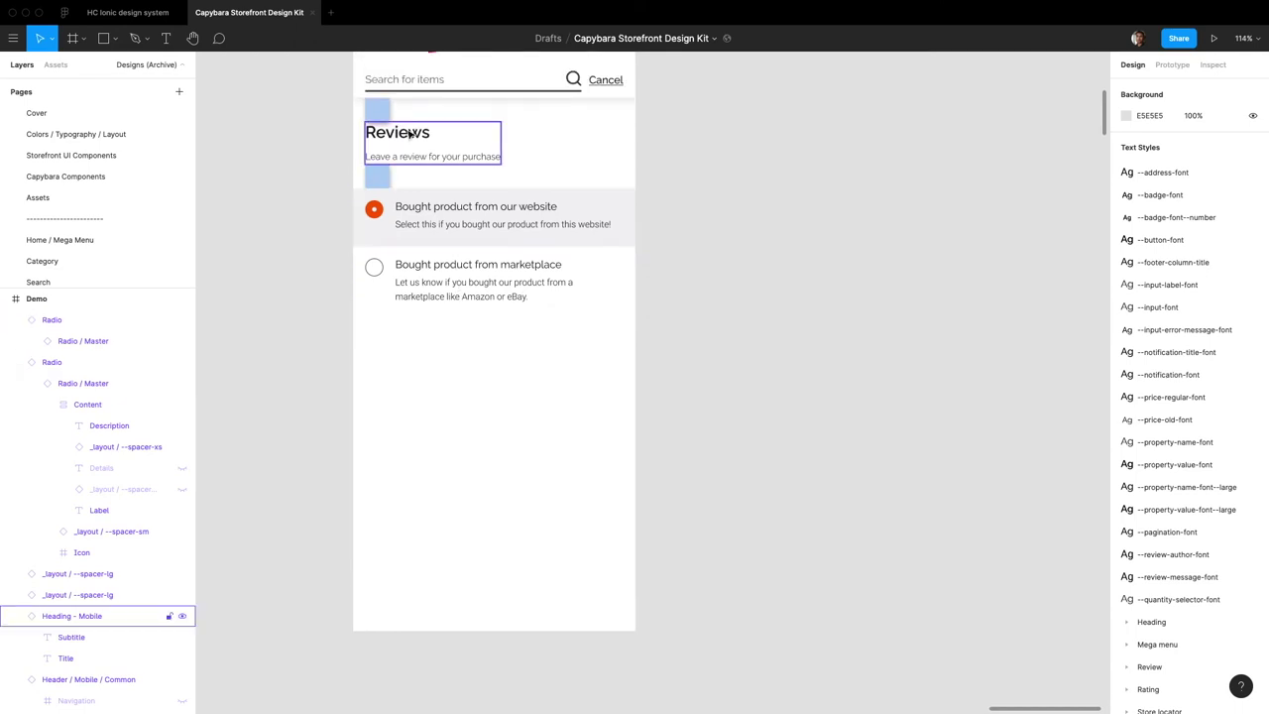
pyautogui.click(416, 157)
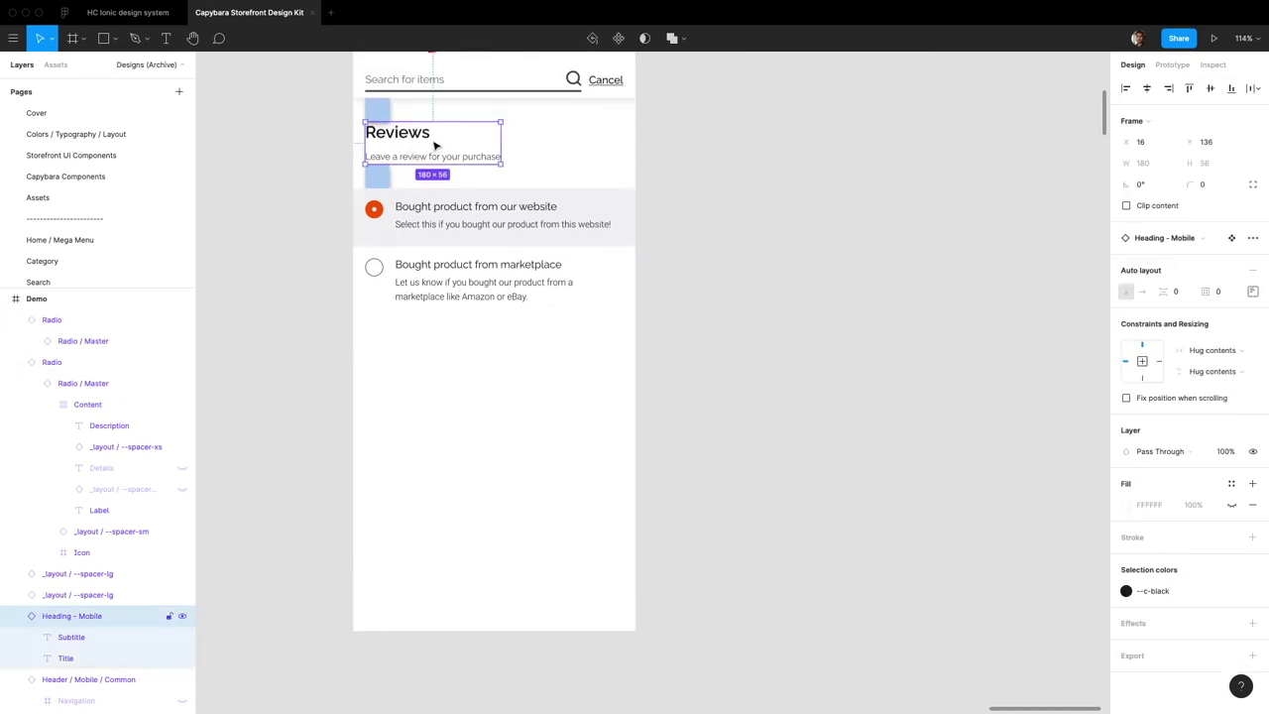
pyautogui.moveTo(434, 141); pyautogui.dragTo(433, 386)
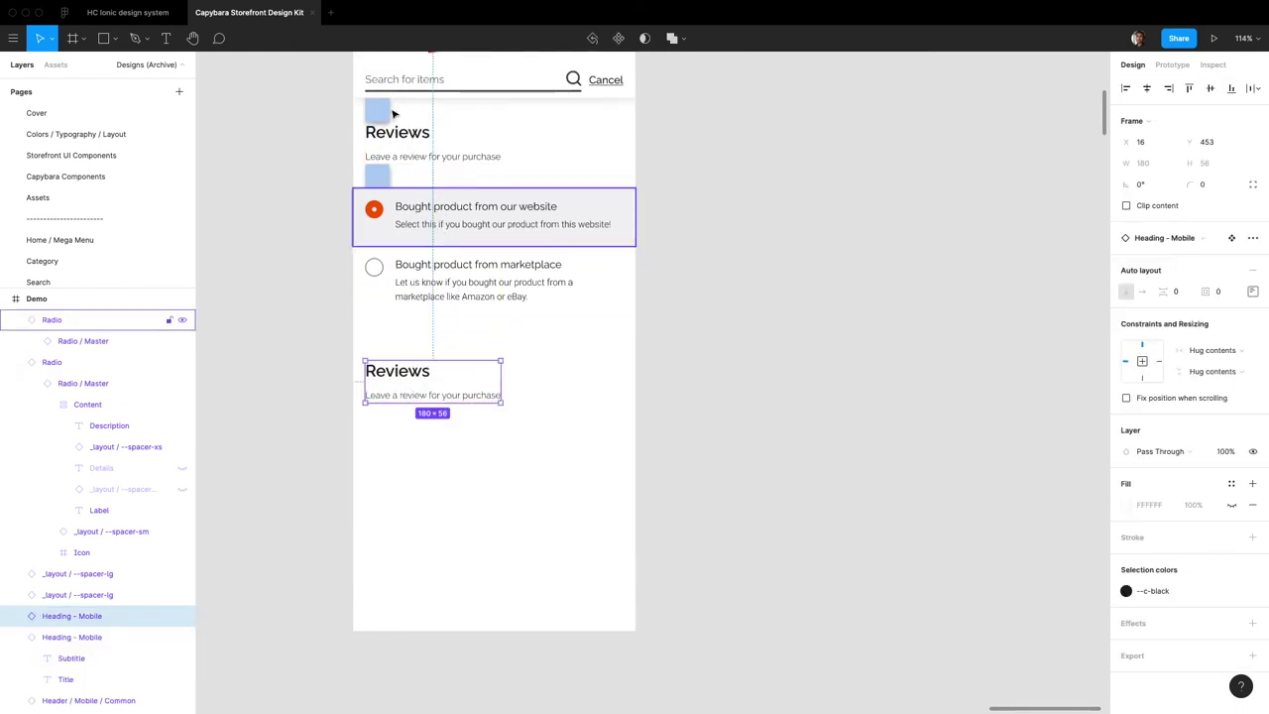
pyautogui.click(377, 175)
pyautogui.moveTo(378, 175); pyautogui.dragTo(378, 331)
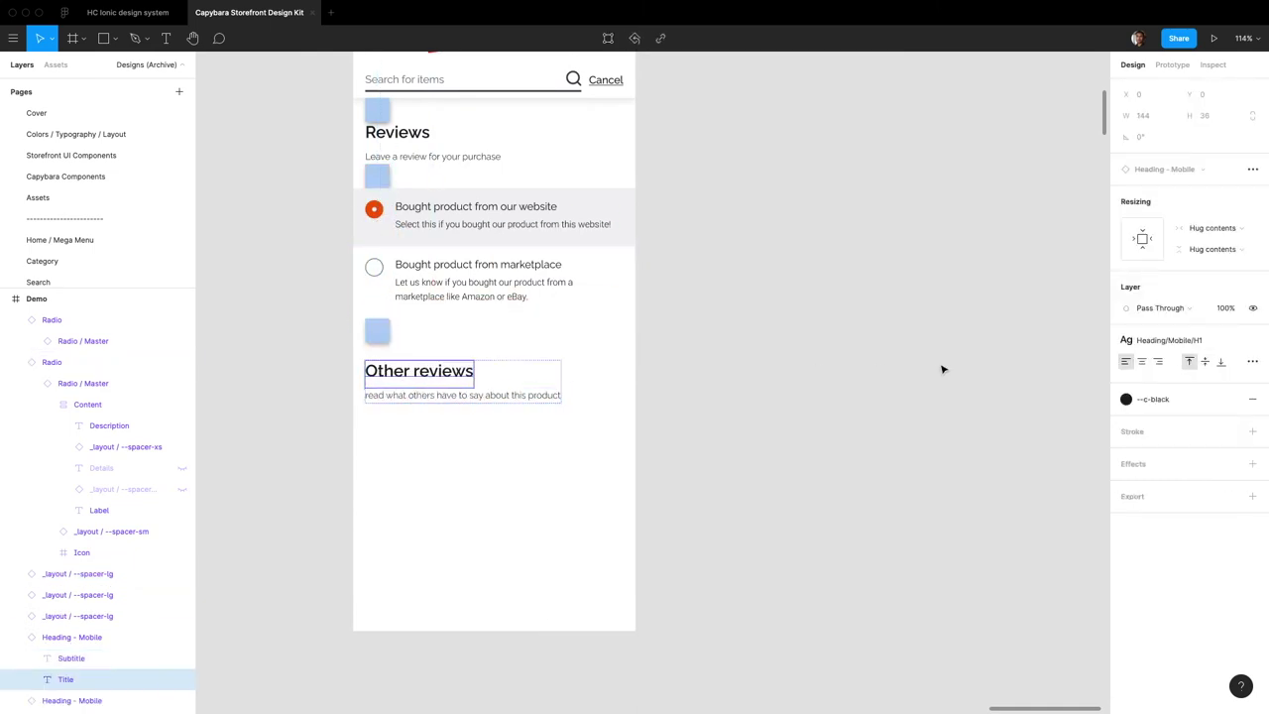
# - Apply a smaller heading text style to the "Other reviews" title and move the heading directly beneath its --spacer-lg
pyautogui.click(1170, 340)
pyautogui.click(1189, 544)
pyautogui.click(558, 435)
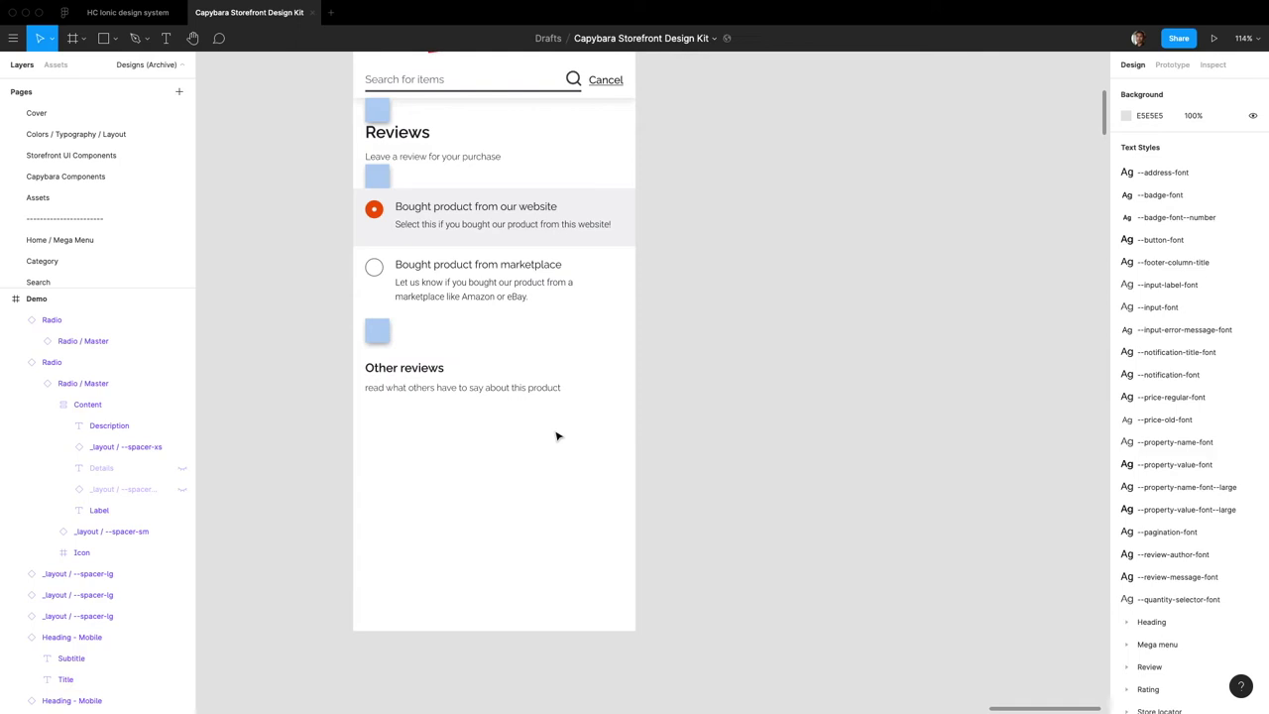
pyautogui.click(414, 385)
pyautogui.moveTo(429, 383); pyautogui.dragTo(428, 363)
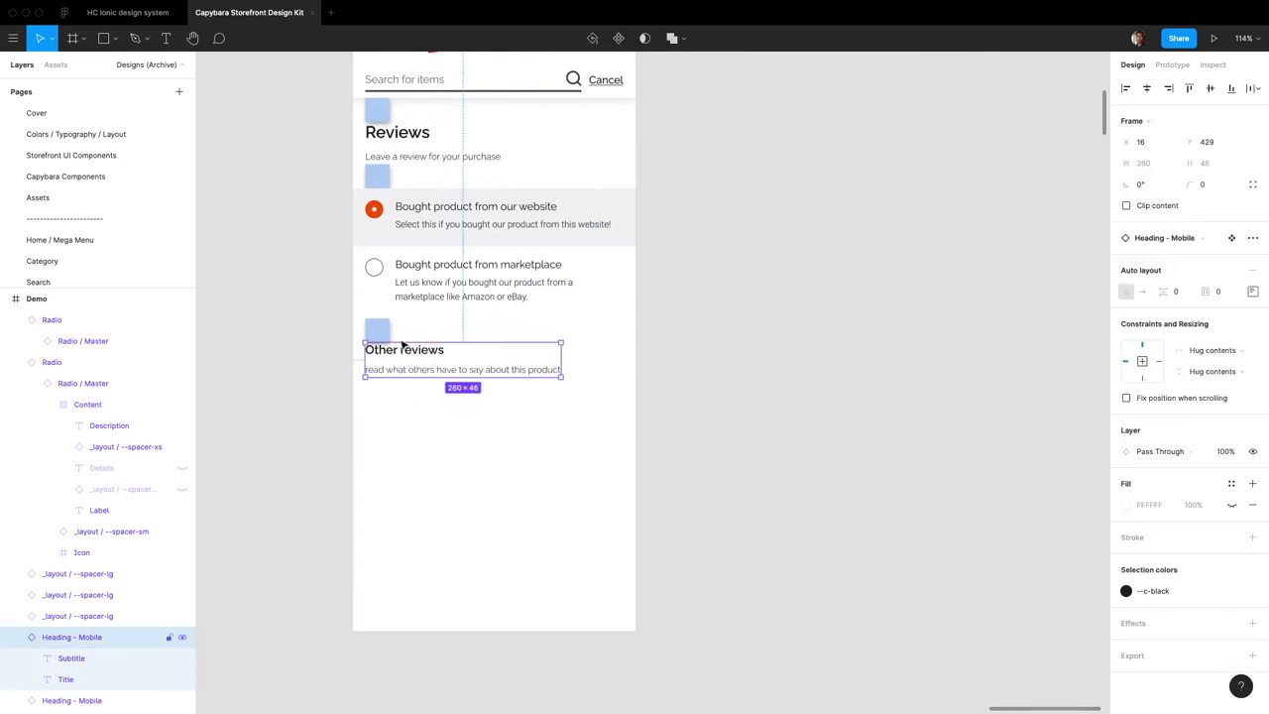
pyautogui.click(385, 333)
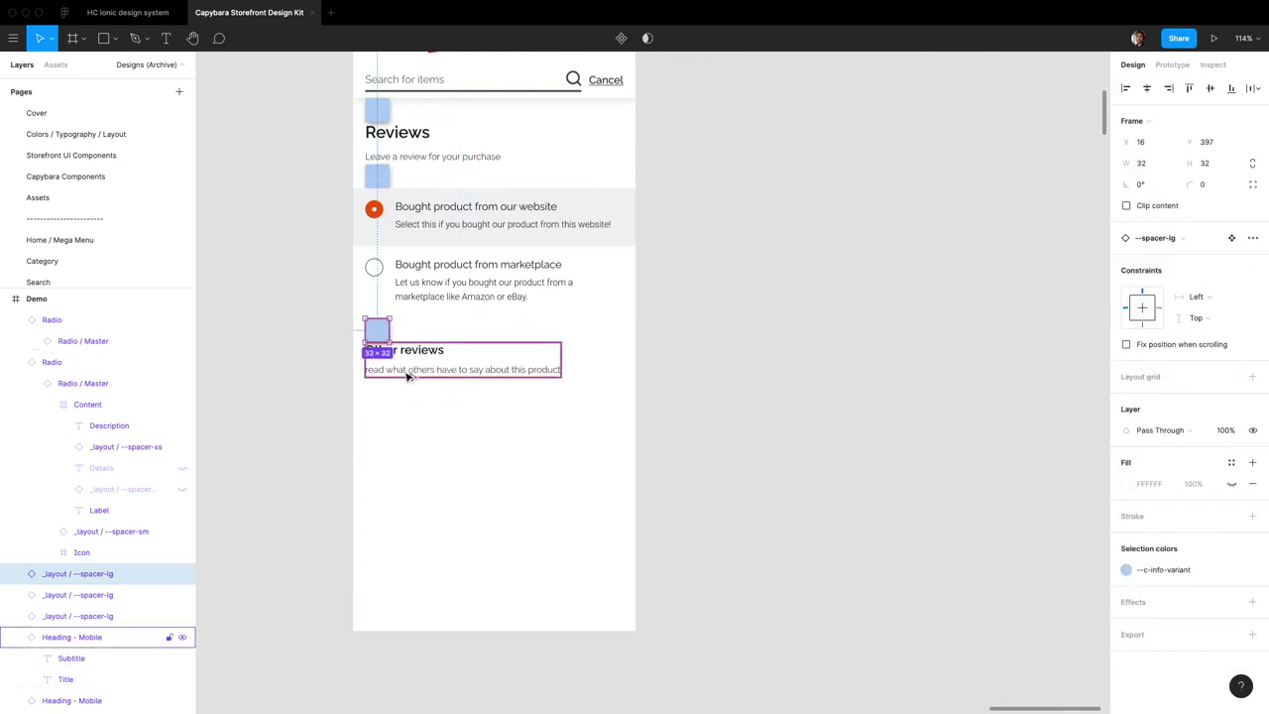
pyautogui.click(467, 362)
pyautogui.click(445, 436)
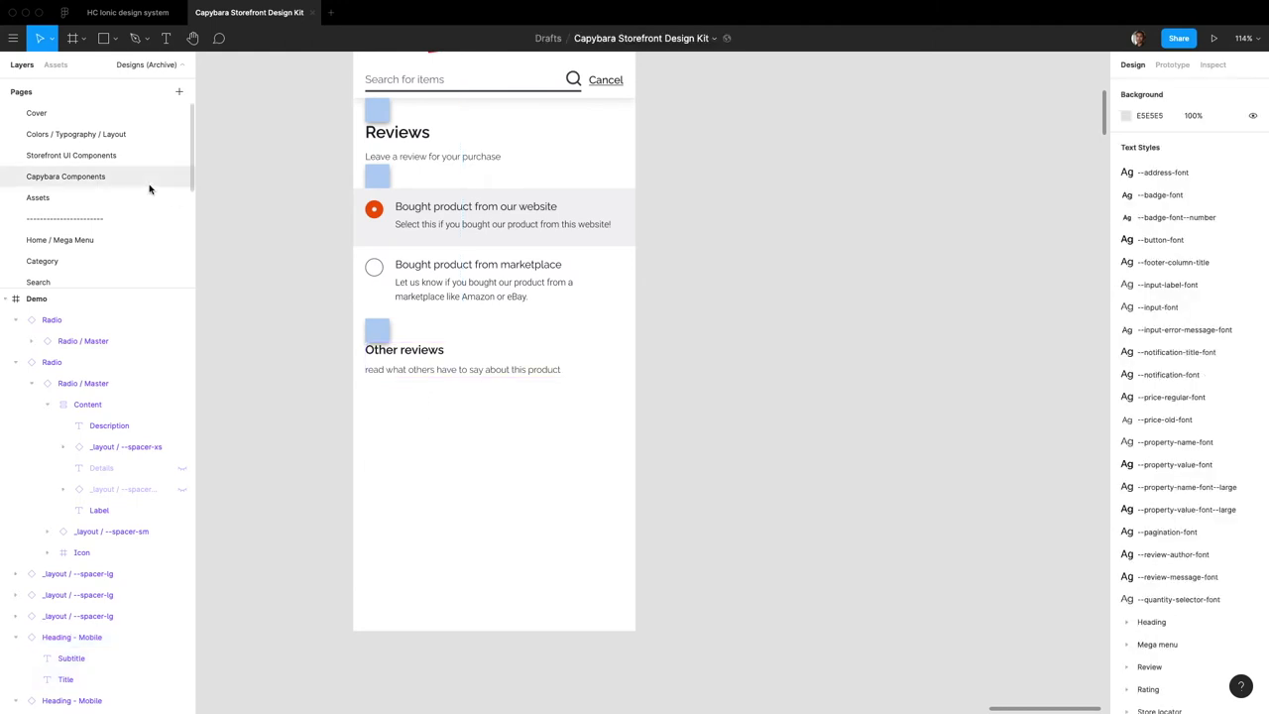
# - Search the assets for "reviews" and place the Review / Mobile component, 343 wide, directly below the "Other reviews" heading at X 16
pyautogui.click(56, 65)
pyautogui.write('reviews')
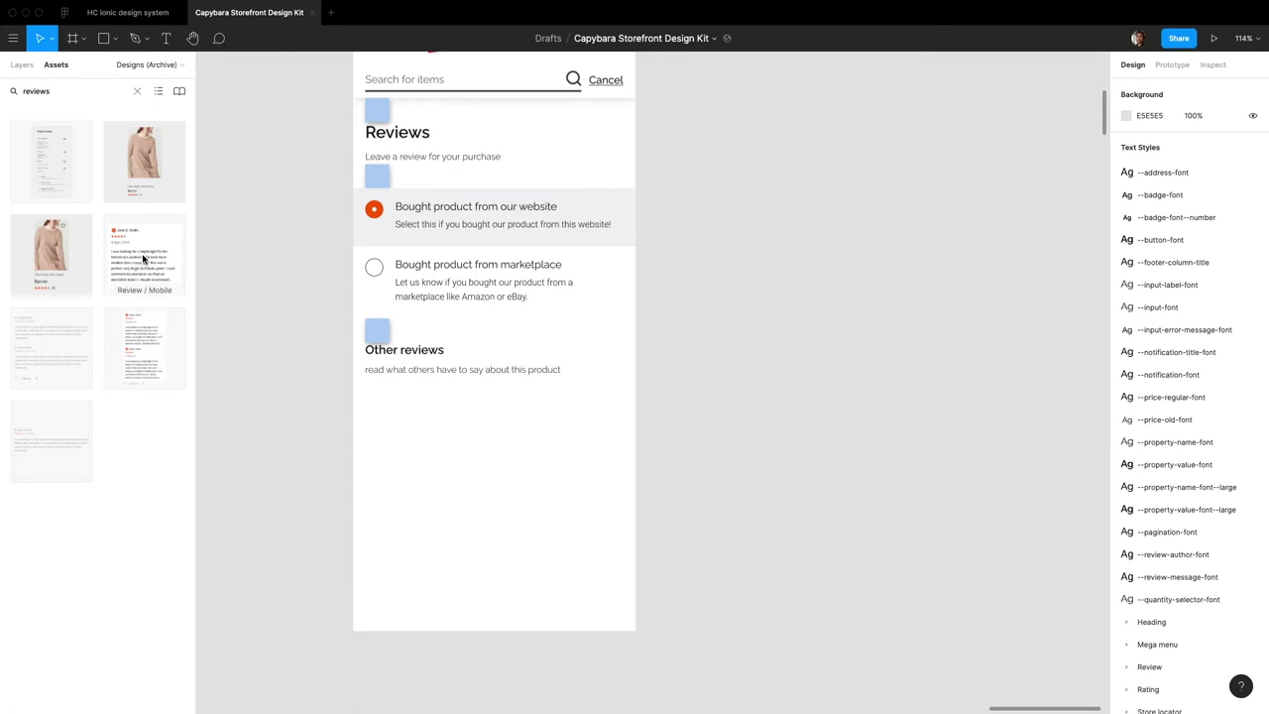
pyautogui.moveTo(144, 259); pyautogui.dragTo(489, 472)
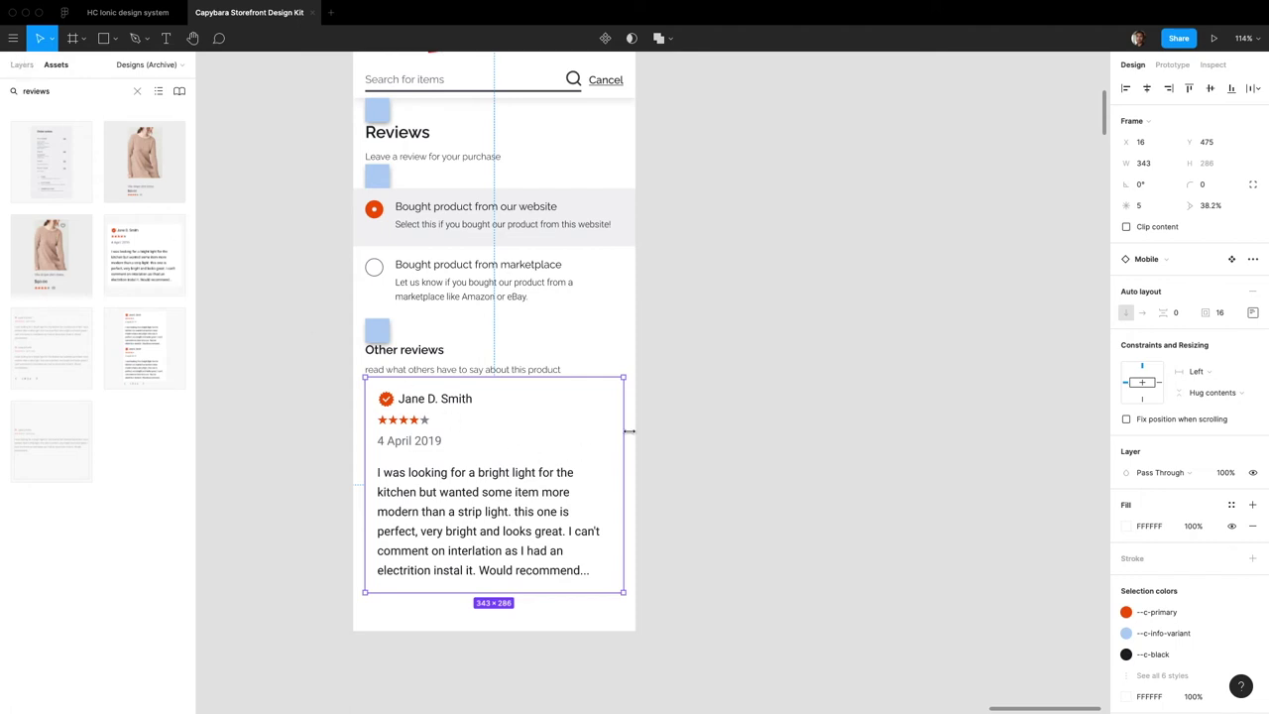
# - Place a test copy of the review card on the empty canvas beside the Demo frame
pyautogui.moveTo(509, 459); pyautogui.dragTo(932, 353)
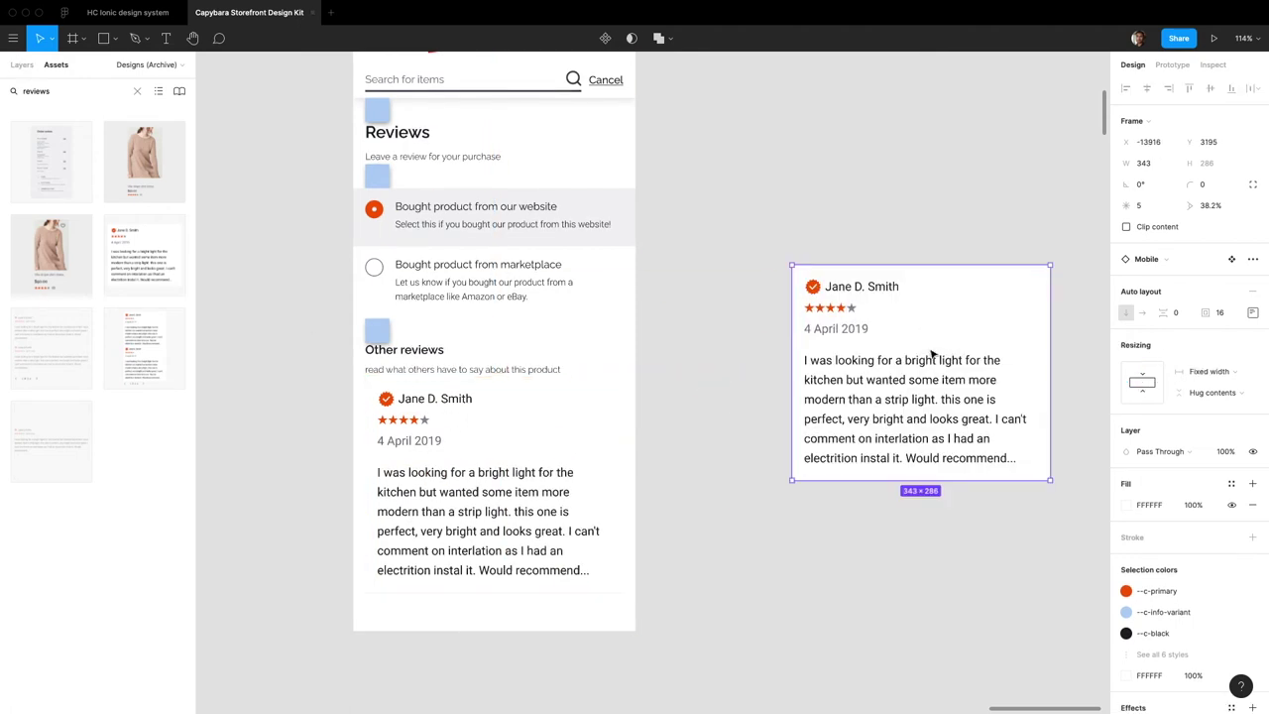
pyautogui.hscroll(5, 834, 373)
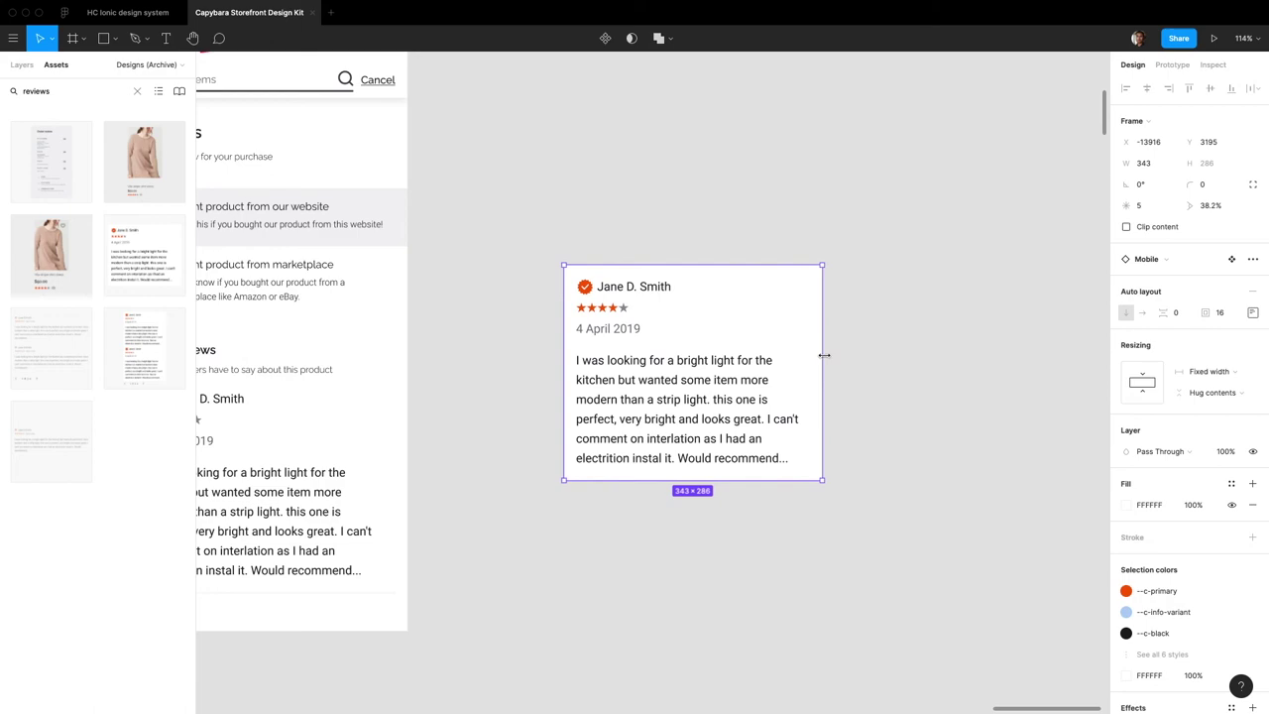
pyautogui.moveTo(824, 355); pyautogui.dragTo(823, 385)
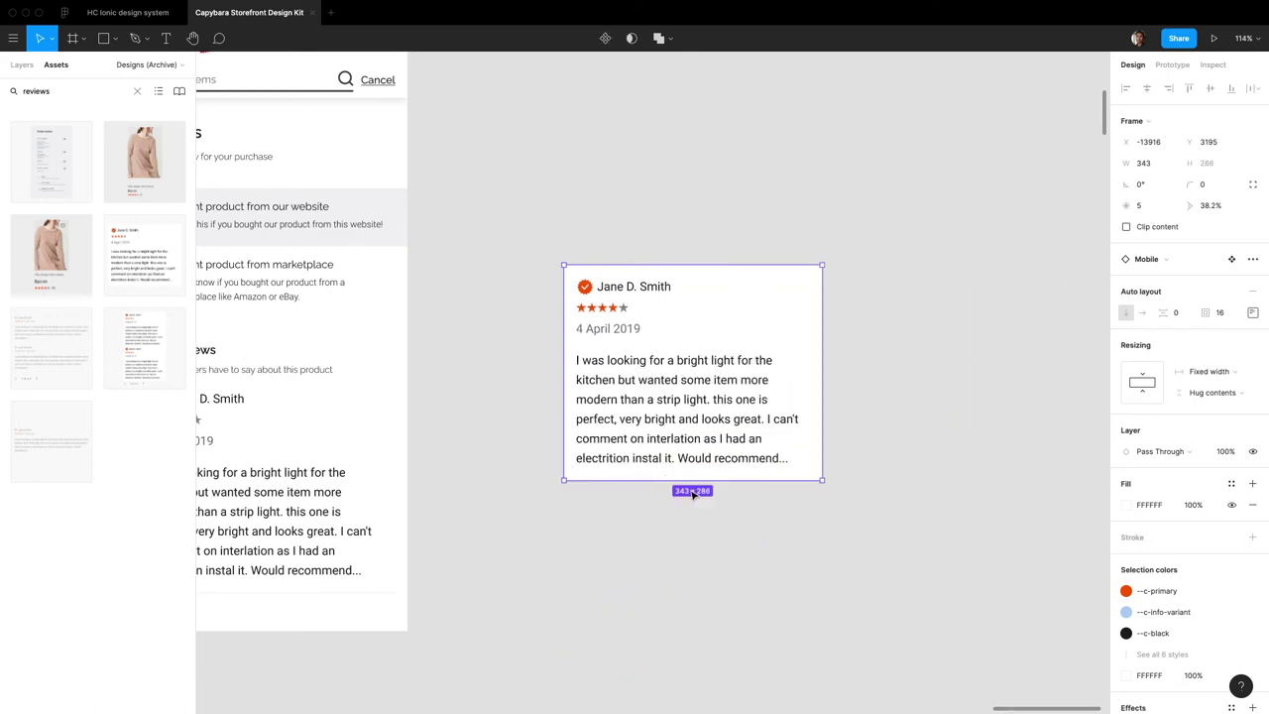
# - Append the "Novelty! From now on you have the option of picking up an order" text three times to the test card's review message
pyautogui.doubleClick(784, 462)
pyautogui.click(789, 458)
pyautogui.write('Novelty! From now on you have the option of picking up an order in the selected InPack parceler. Just remember that in the case of orders paid on delivery, only the card payment will be')
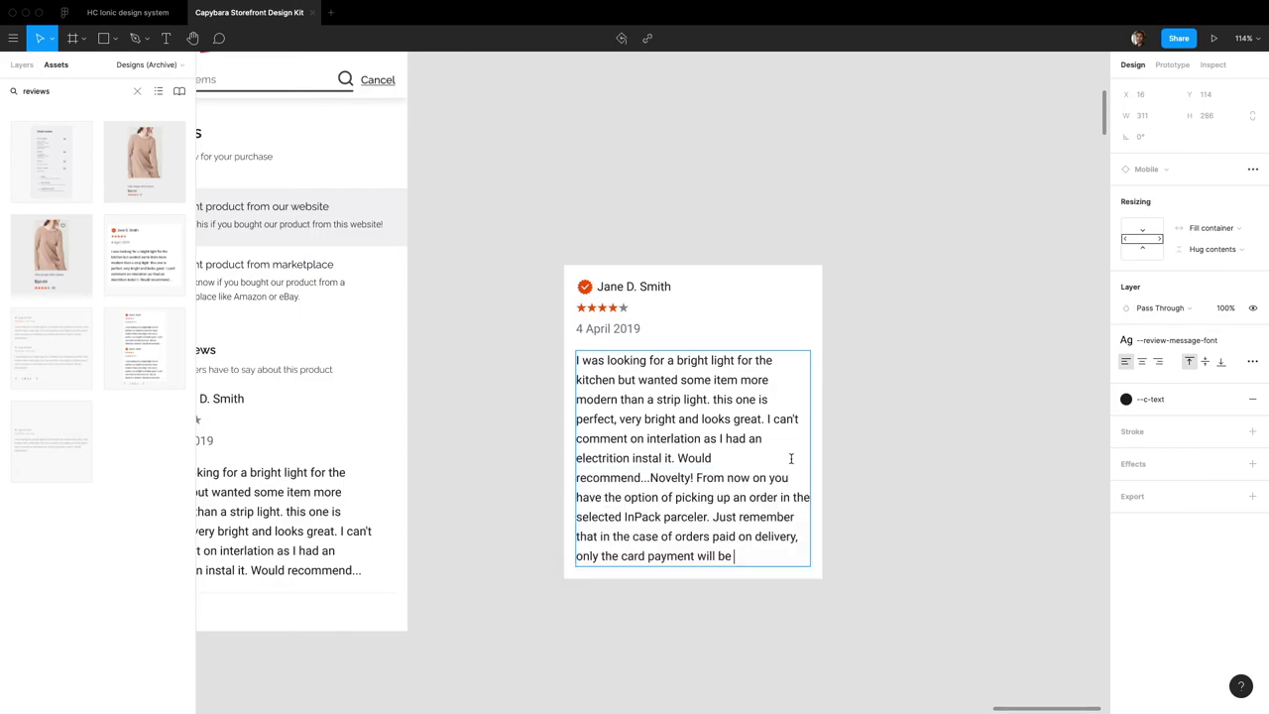
pyautogui.hotkey('ctrl', 'v')
pyautogui.hotkey('ctrl', 'v')
pyautogui.click(1028, 397)
# - Narrow the test review card to 272 wide, then delete it from the canvas
pyautogui.click(750, 344)
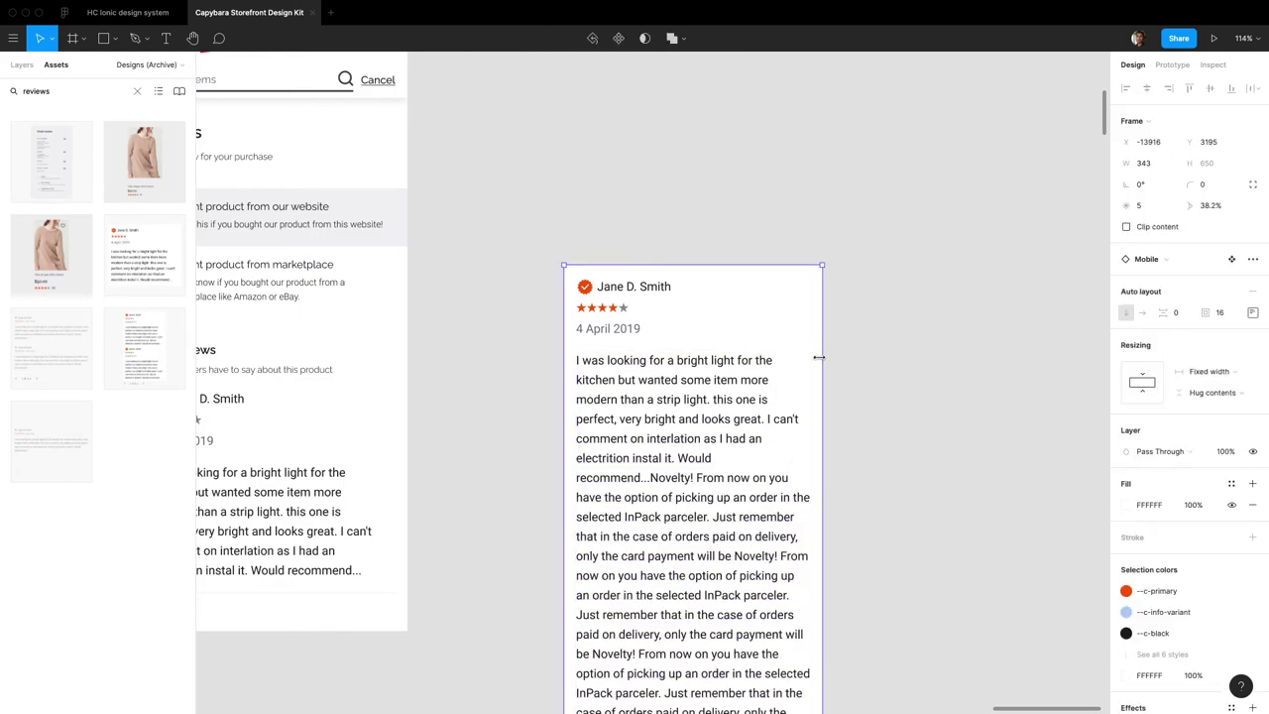
pyautogui.moveTo(821, 356); pyautogui.dragTo(768, 365)
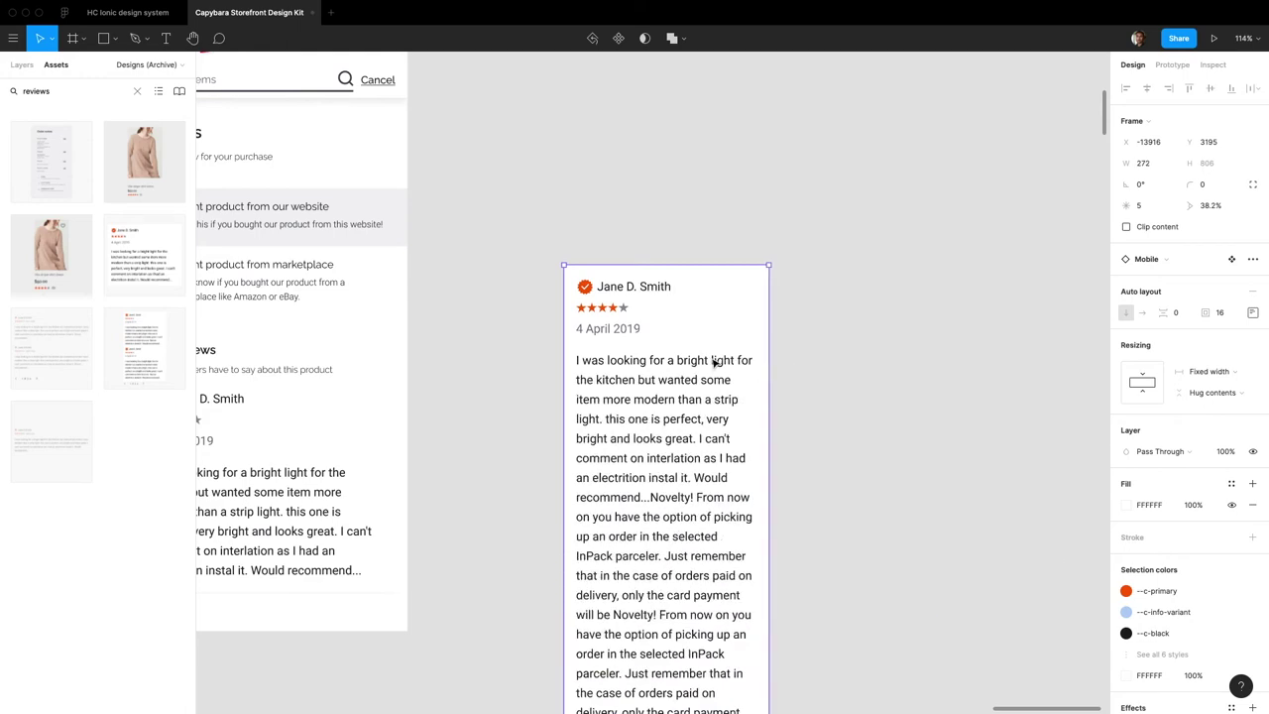
pyautogui.press('Delete')
# - Extend the Demo frame's bottom edge downward to make room for more content below the review card
pyautogui.hscroll(-5, 665, 374)
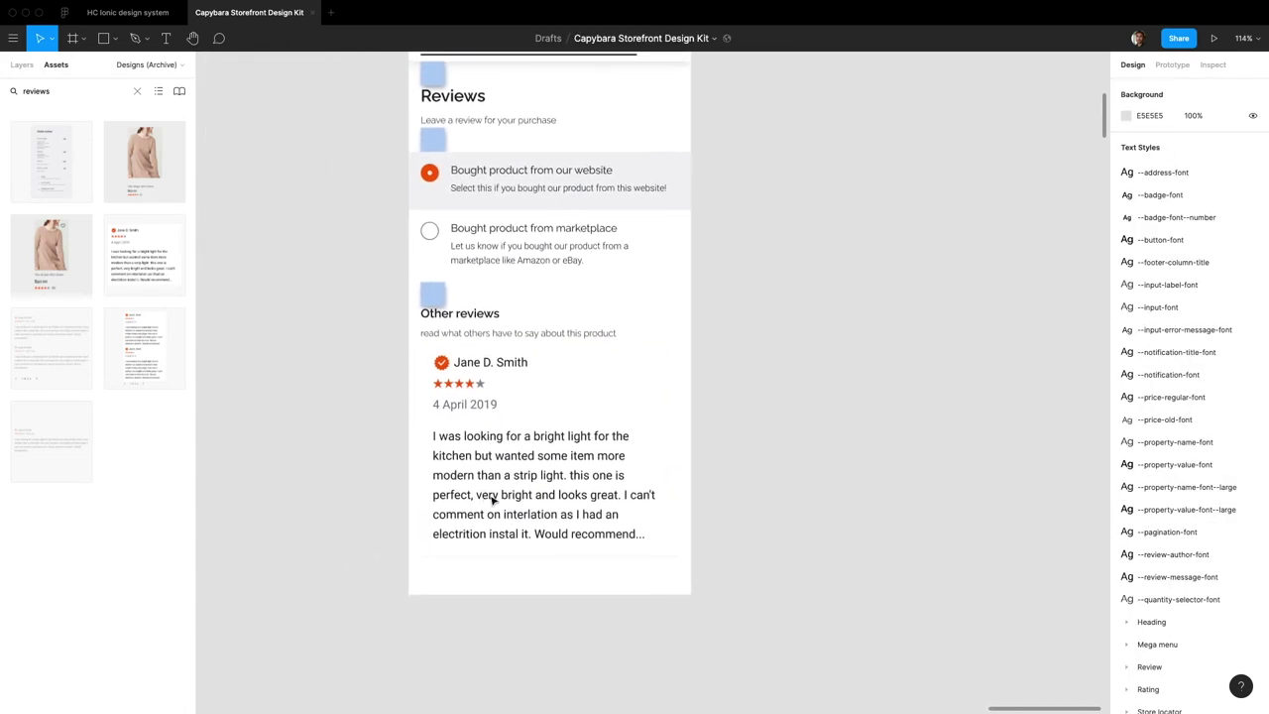
pyautogui.hscroll(-1, 493, 499)
pyautogui.scroll(-5, 539, 407)
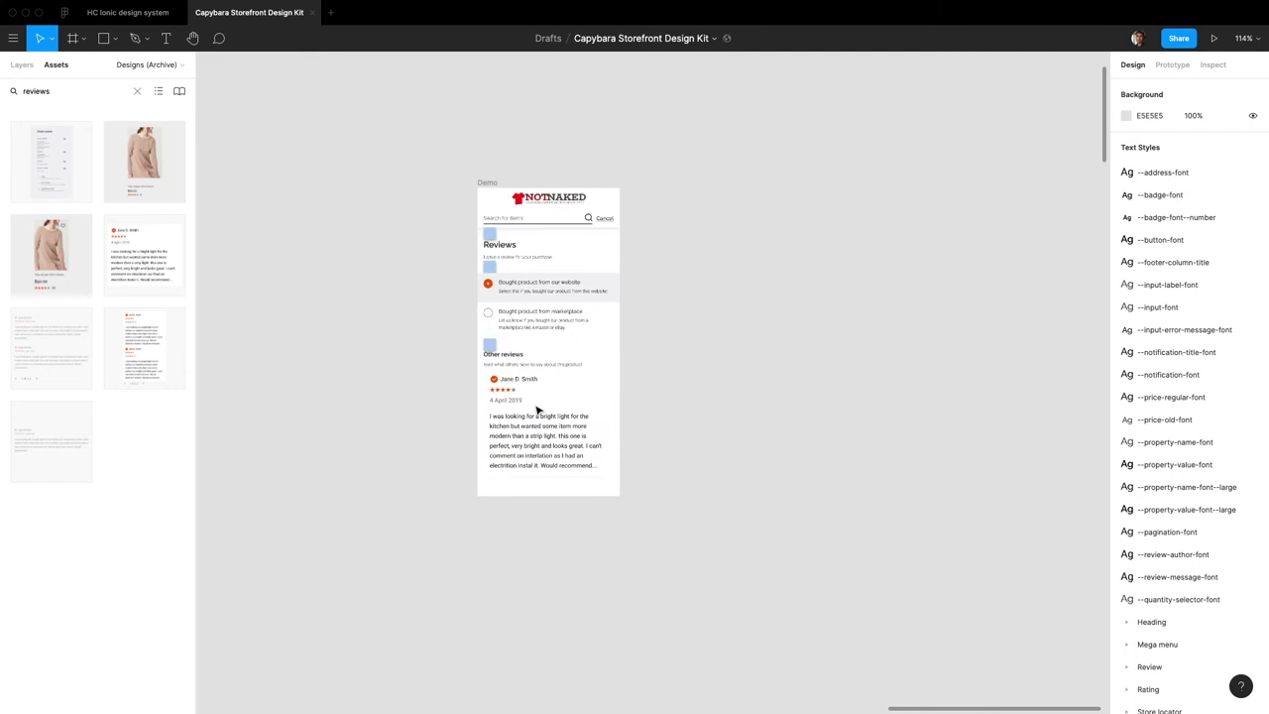
pyautogui.click(485, 188)
pyautogui.moveTo(539, 505); pyautogui.dragTo(538, 633)
pyautogui.click(645, 490)
# - Duplicate the review card twice below the original inside the Demo frame
pyautogui.scroll(5, 519, 433)
pyautogui.scroll(-2, 520, 433)
pyautogui.hscroll(2, 520, 434)
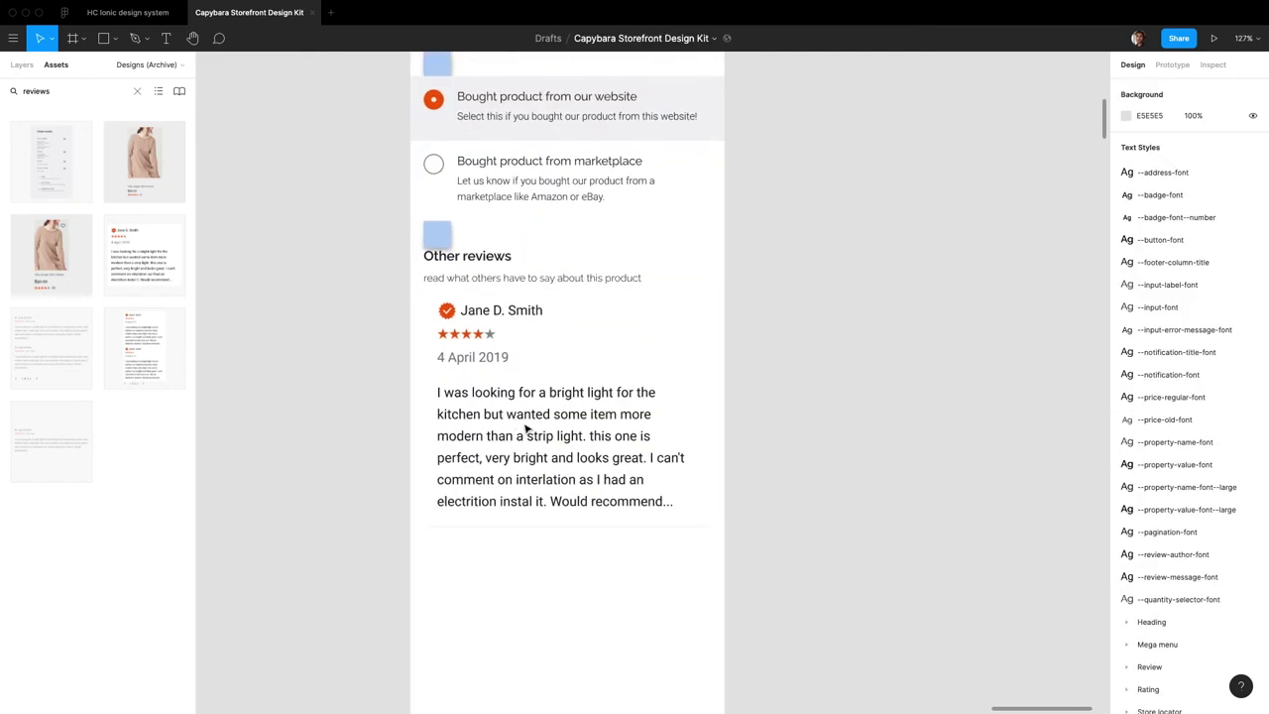
pyautogui.scroll(-5, 486, 440)
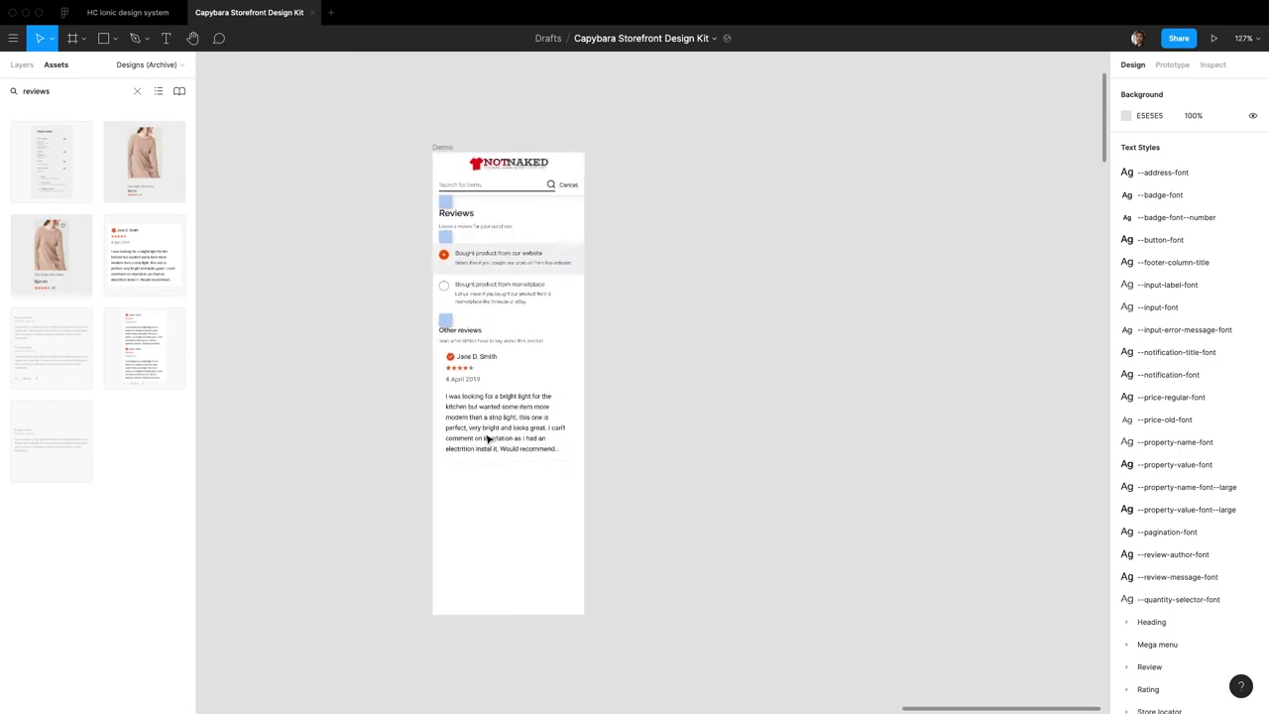
pyautogui.click(516, 441)
pyautogui.moveTo(526, 436); pyautogui.dragTo(529, 563)
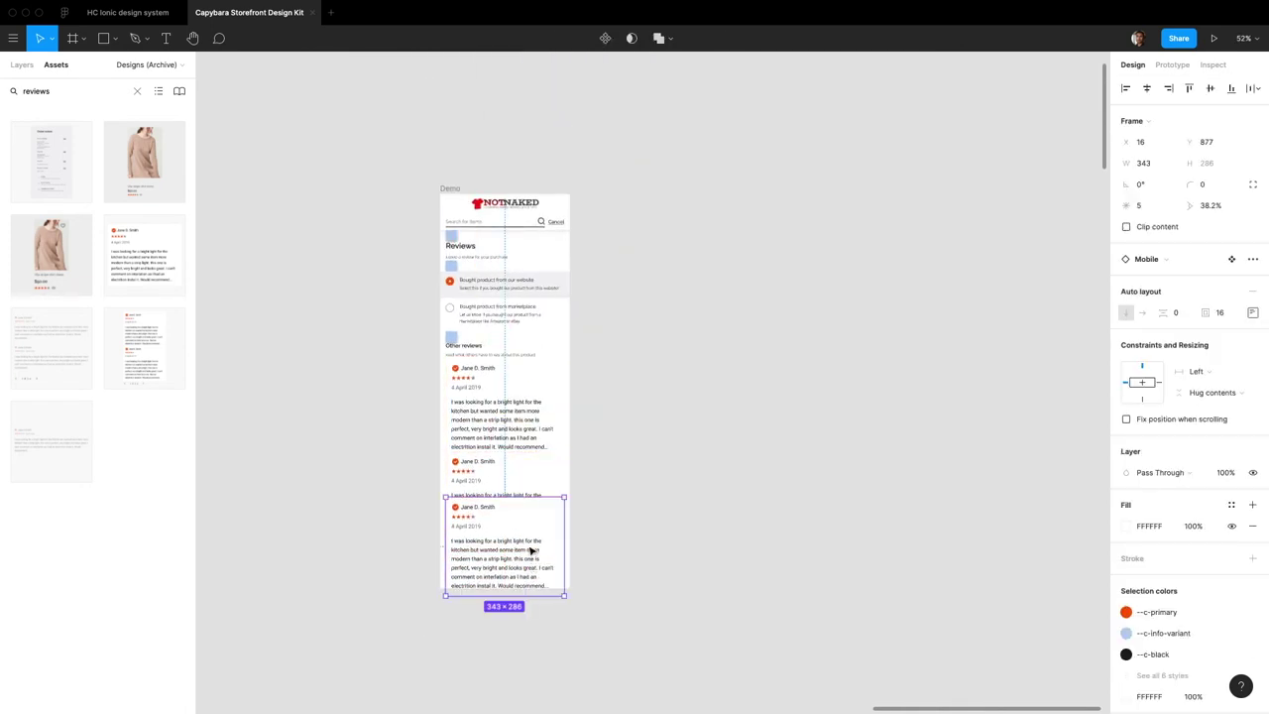
# - Tidy up the three review cards into an even vertical stack with 0 spacing between them
pyautogui.keyDown('shift'); pyautogui.click(511, 470); pyautogui.keyUp('shift')
pyautogui.keyDown('shift'); pyautogui.click(520, 421); pyautogui.keyUp('shift')
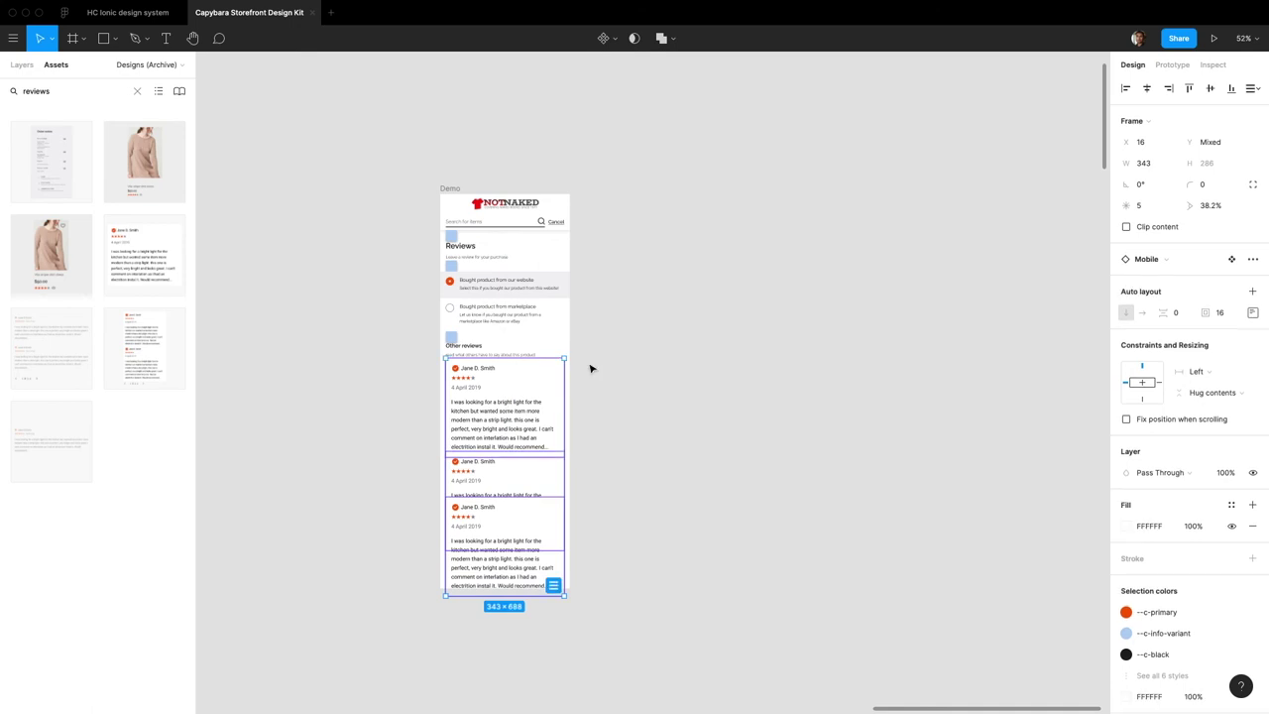
pyautogui.click(553, 585)
pyautogui.click(1145, 250)
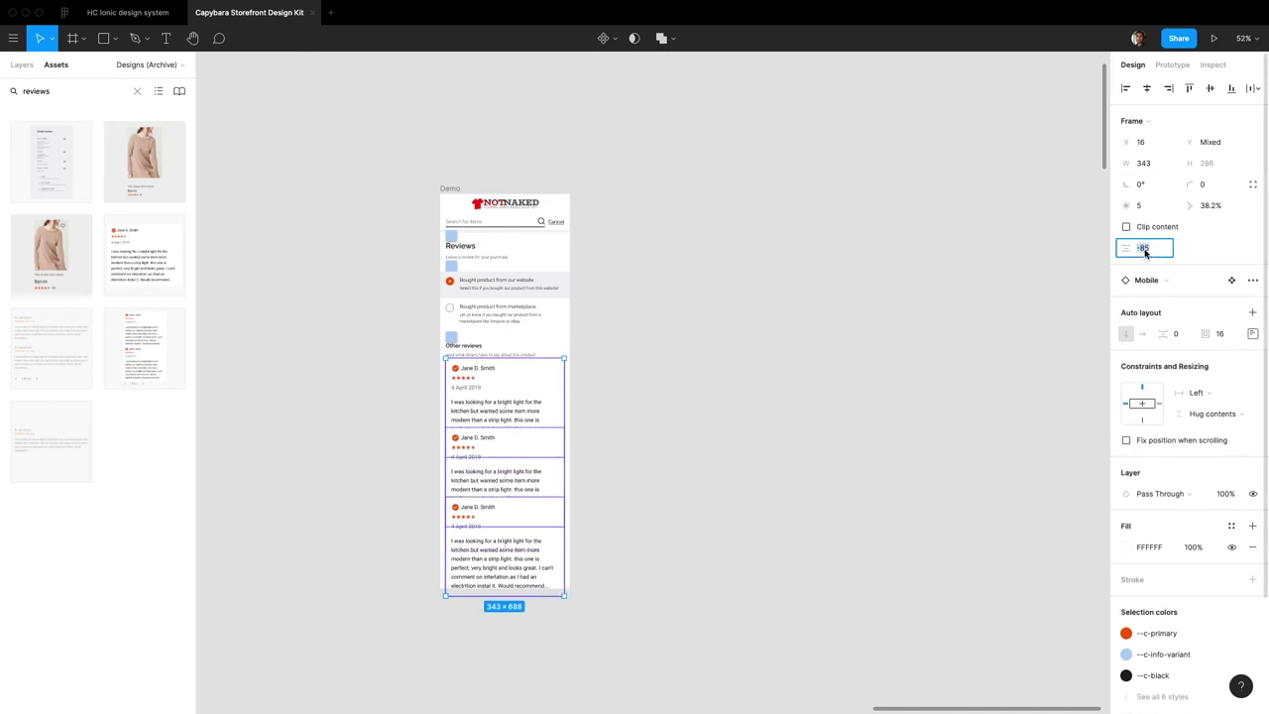
pyautogui.write('0')
pyautogui.press('Return')
pyautogui.click(668, 510)
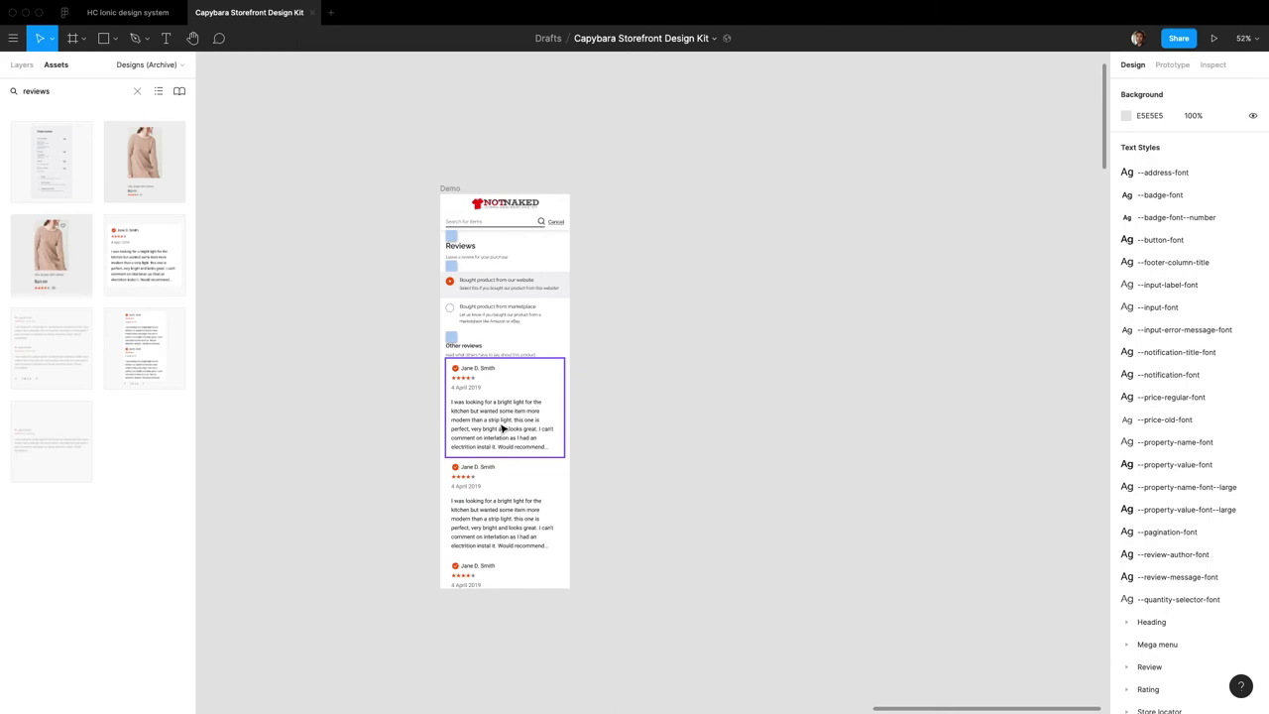
pyautogui.scroll(5, 502, 428)
pyautogui.scroll(-4, 490, 417)
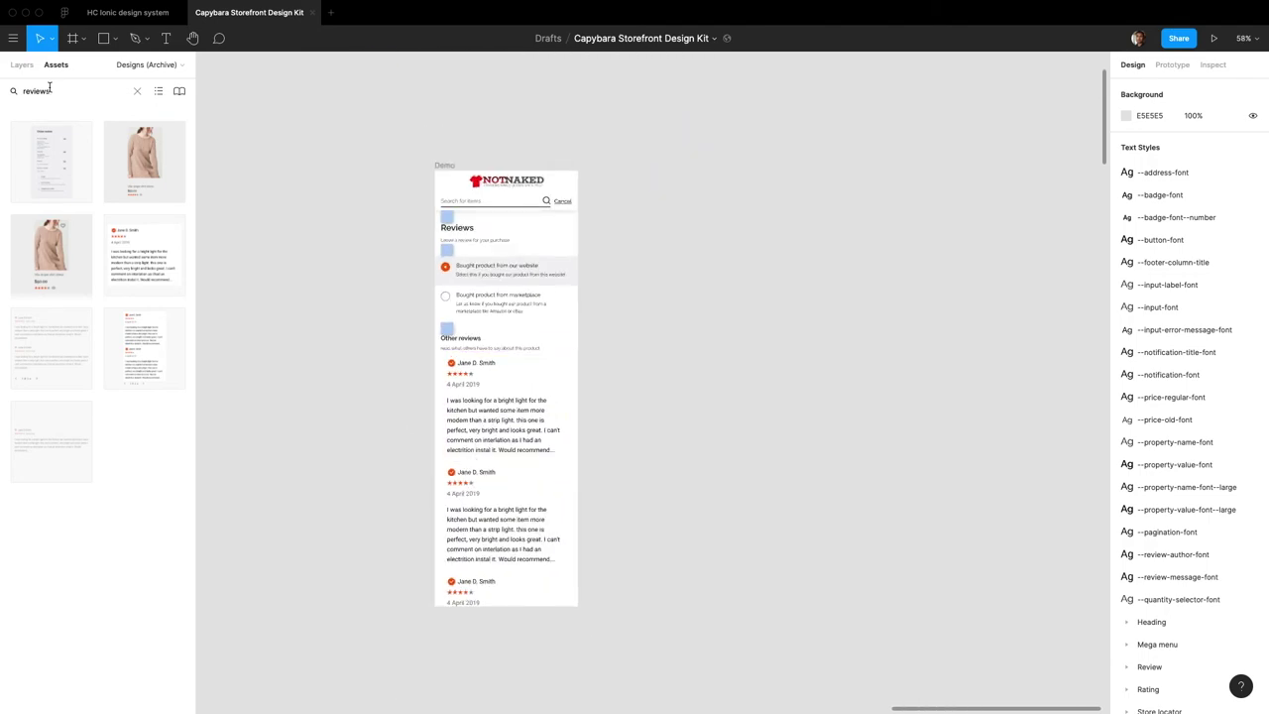
# - Find the Bottom Bar component by searching the assets for "bottom" and place it along the Demo frame's bottom edge
pyautogui.write('bottom')
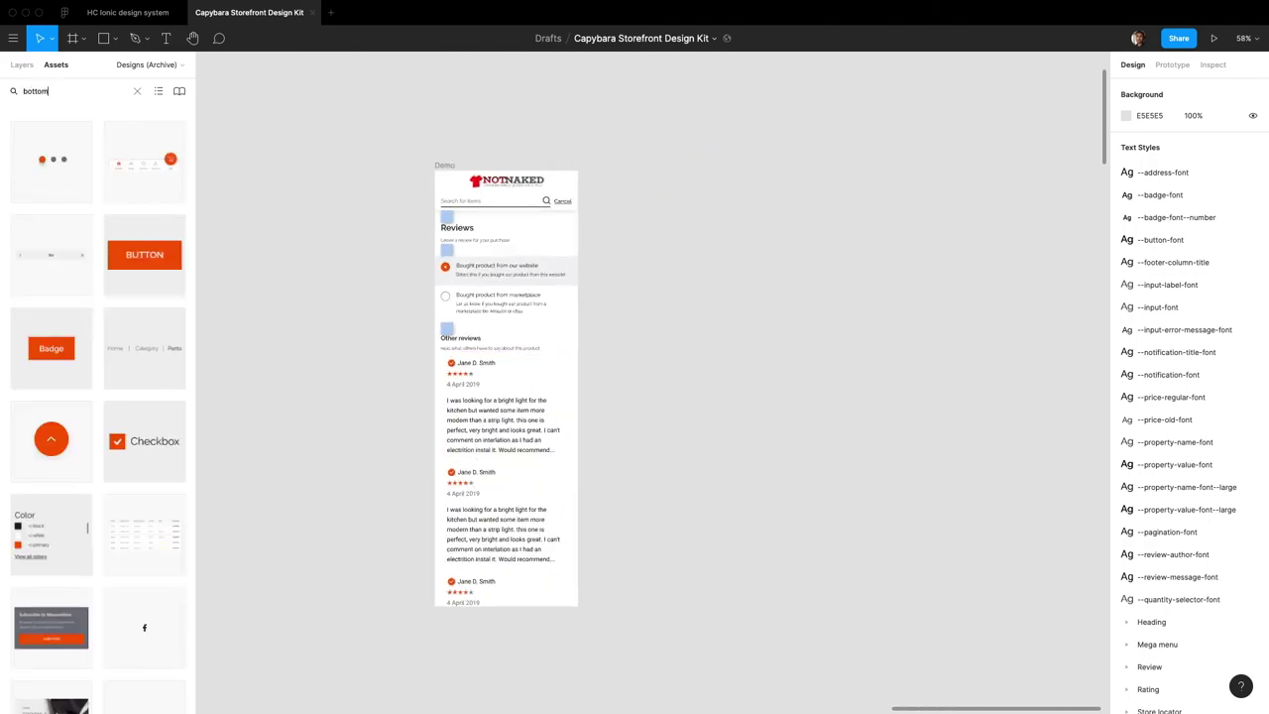
pyautogui.click(22, 66)
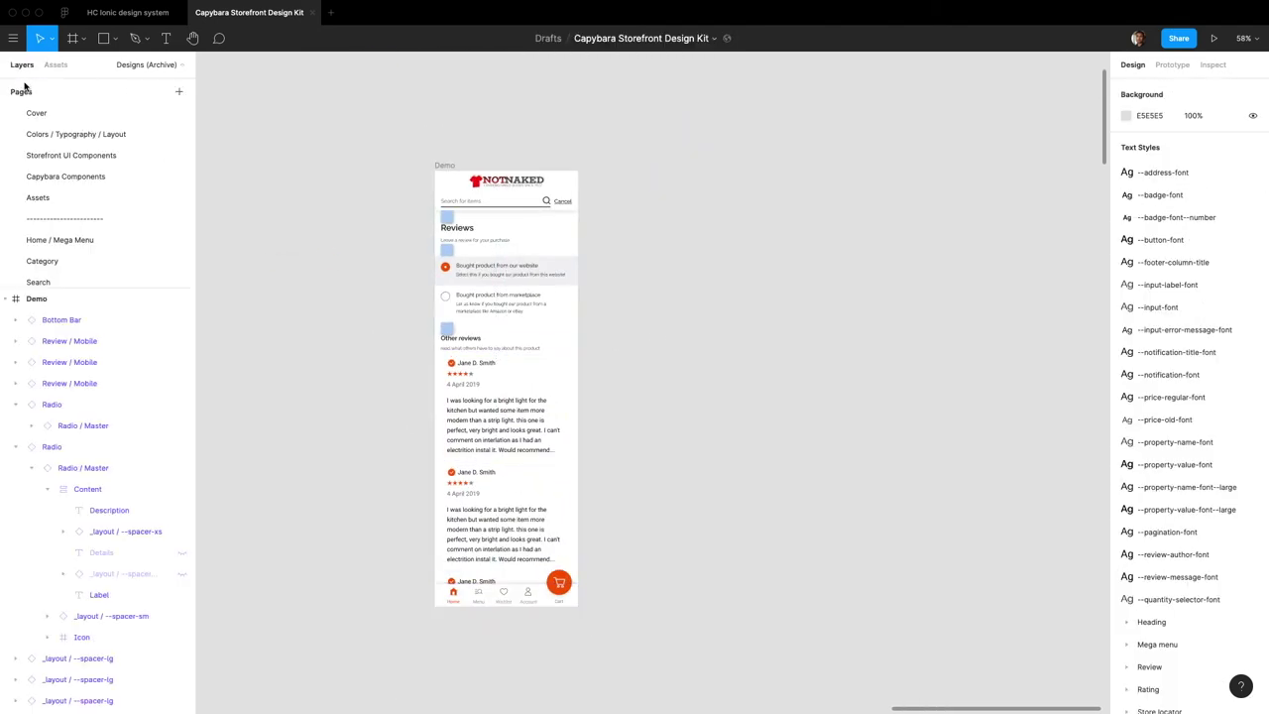
# - Hide the three blue --spacer-lg blocks in the Demo frame by setting their opacity to 0%
pyautogui.click(448, 217)
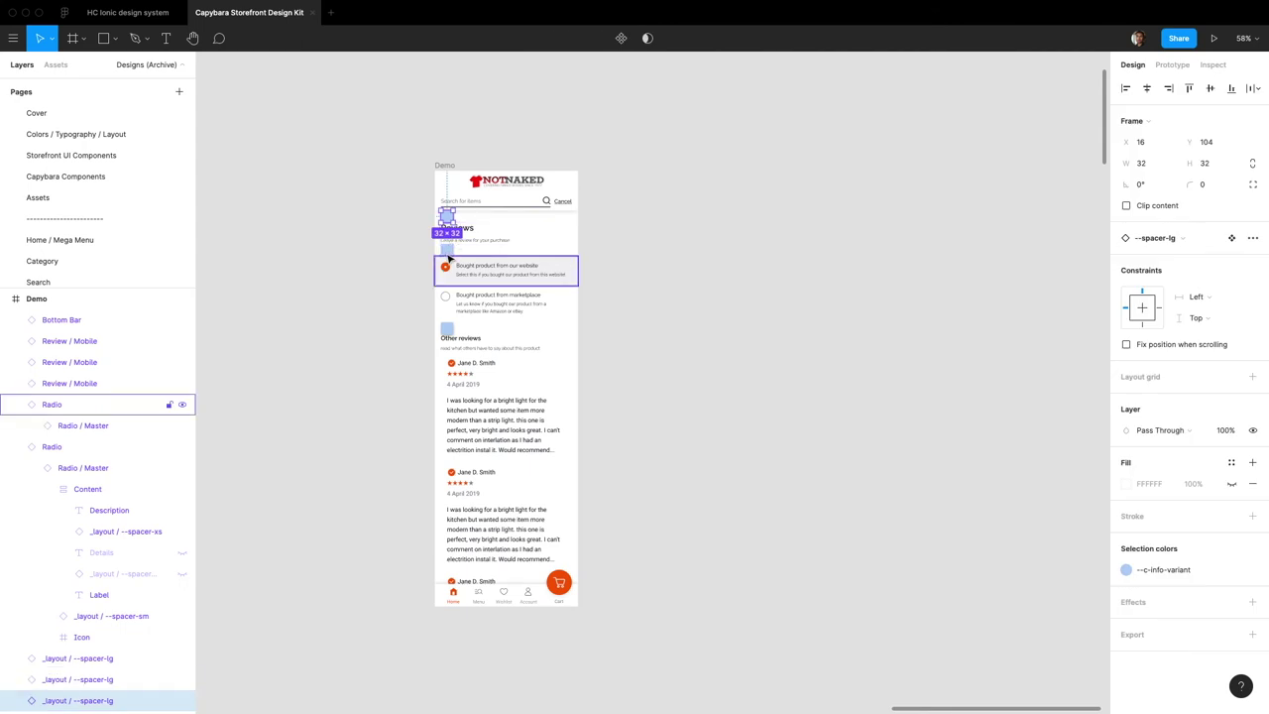
pyautogui.keyDown('shift'); pyautogui.click(448, 251); pyautogui.keyUp('shift')
pyautogui.keyDown('shift'); pyautogui.click(448, 318); pyautogui.keyUp('shift')
pyautogui.click(423, 324)
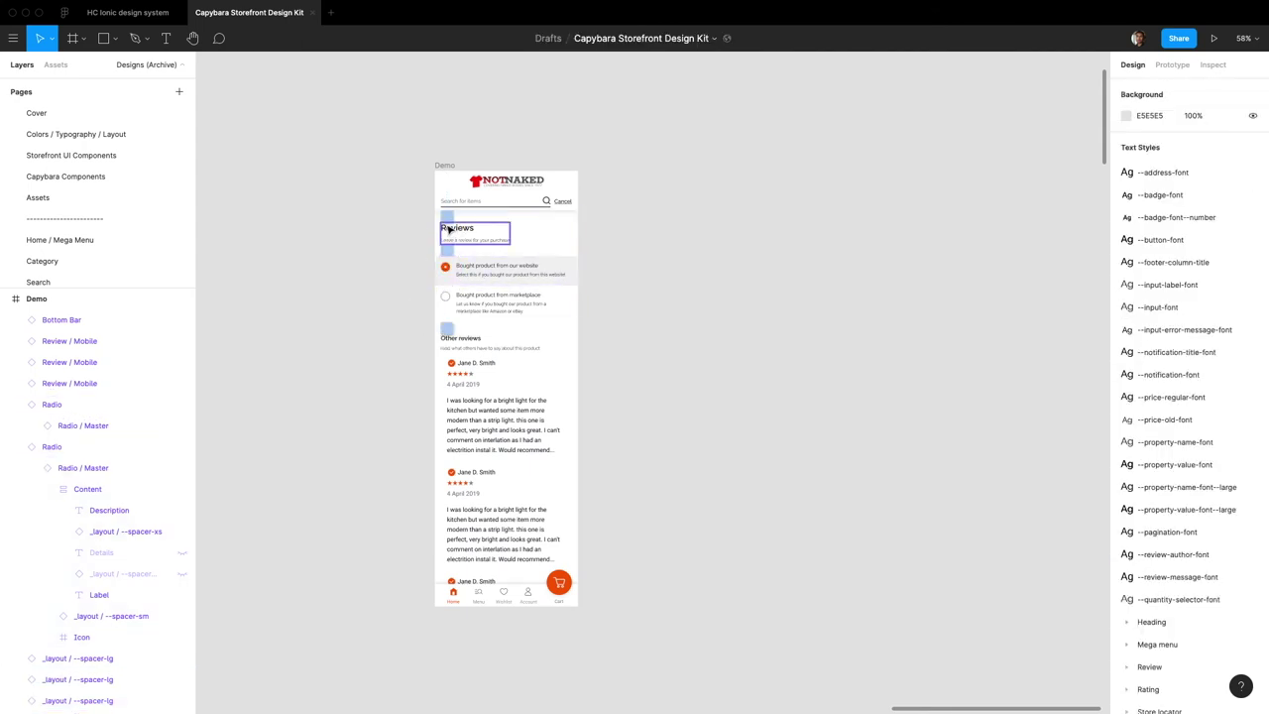
pyautogui.click(447, 217)
pyautogui.keyDown('shift'); pyautogui.click(447, 251); pyautogui.keyUp('shift')
pyautogui.keyDown('shift'); pyautogui.click(447, 331); pyautogui.keyUp('shift')
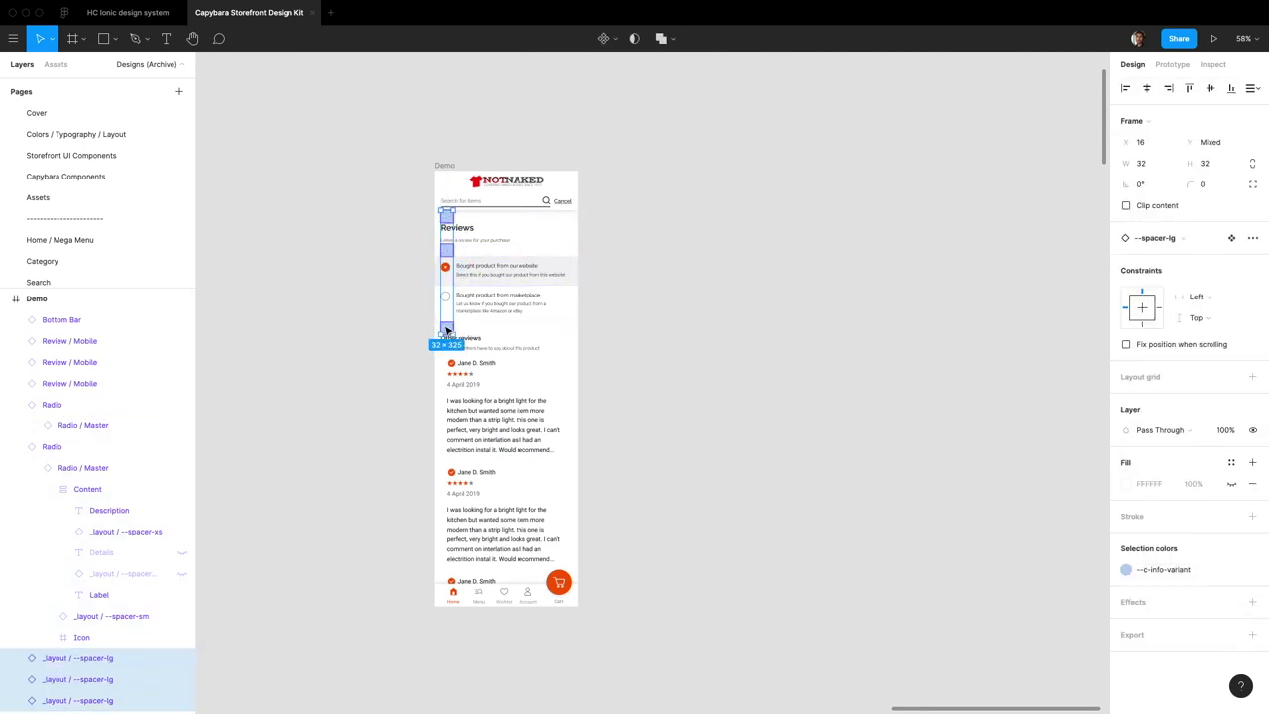
pyautogui.press('0')
pyautogui.press('0')
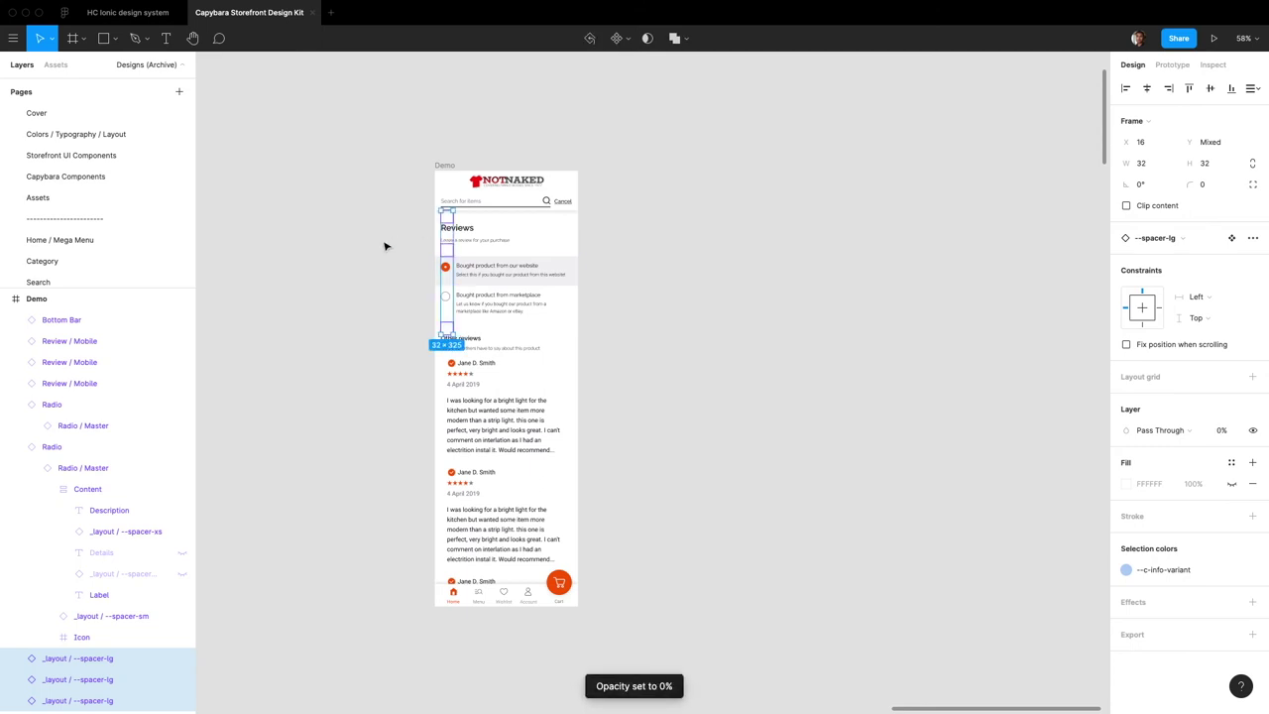
pyautogui.click(385, 244)
# - Fix the position of the header and the Bottom Bar when scrolling in the Demo frame
pyautogui.click(472, 194)
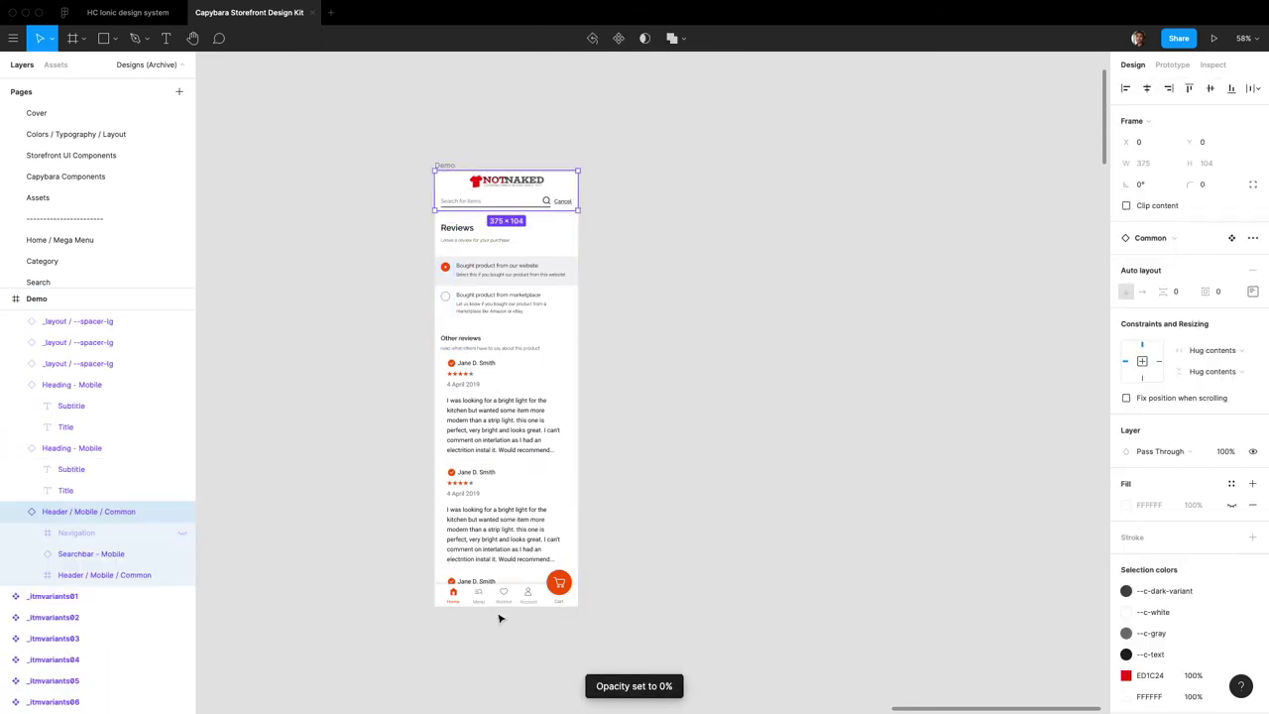
pyautogui.click(499, 593)
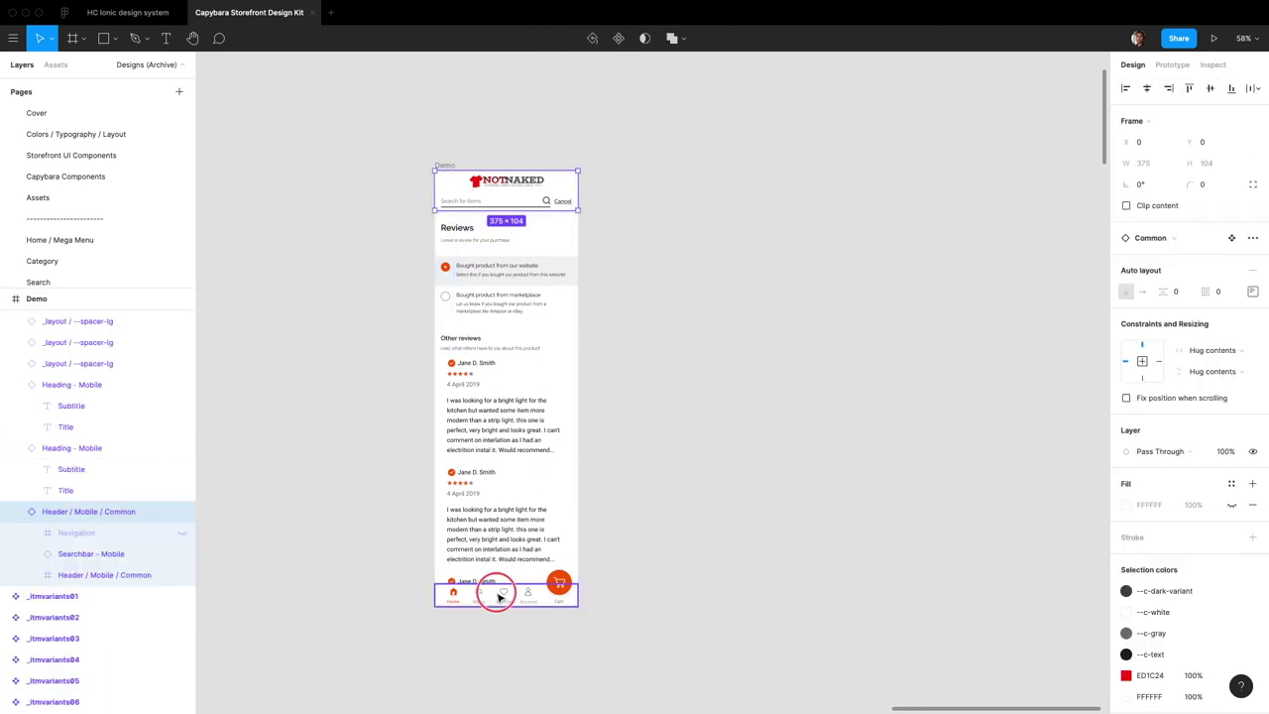
pyautogui.click(623, 634)
pyautogui.click(553, 603)
pyautogui.keyDown('shift'); pyautogui.click(508, 191); pyautogui.keyUp('shift')
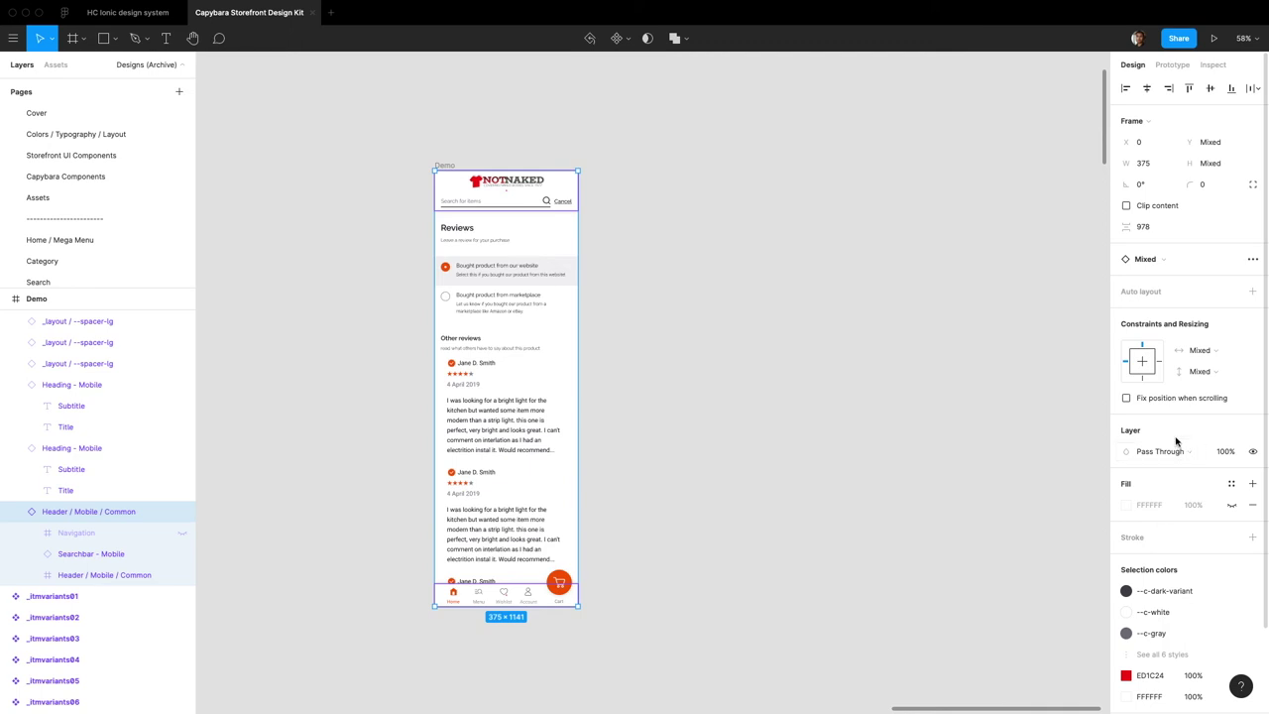
pyautogui.click(693, 216)
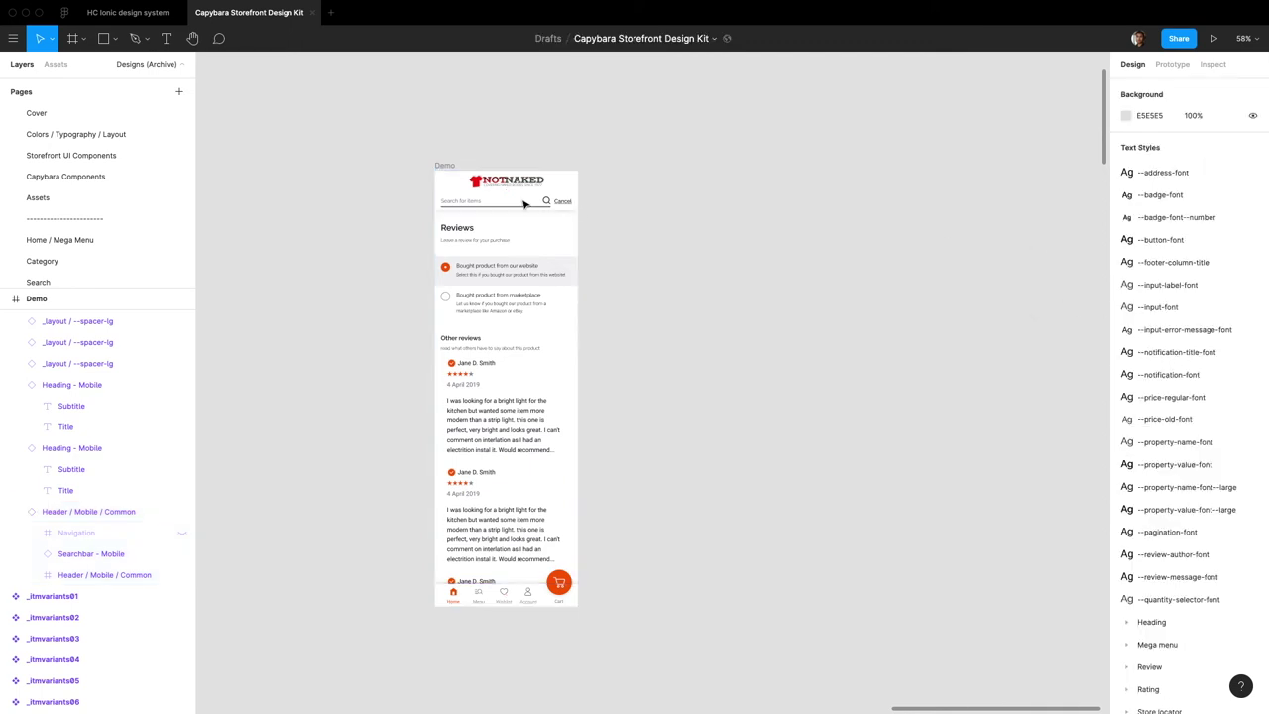
pyautogui.click(524, 204)
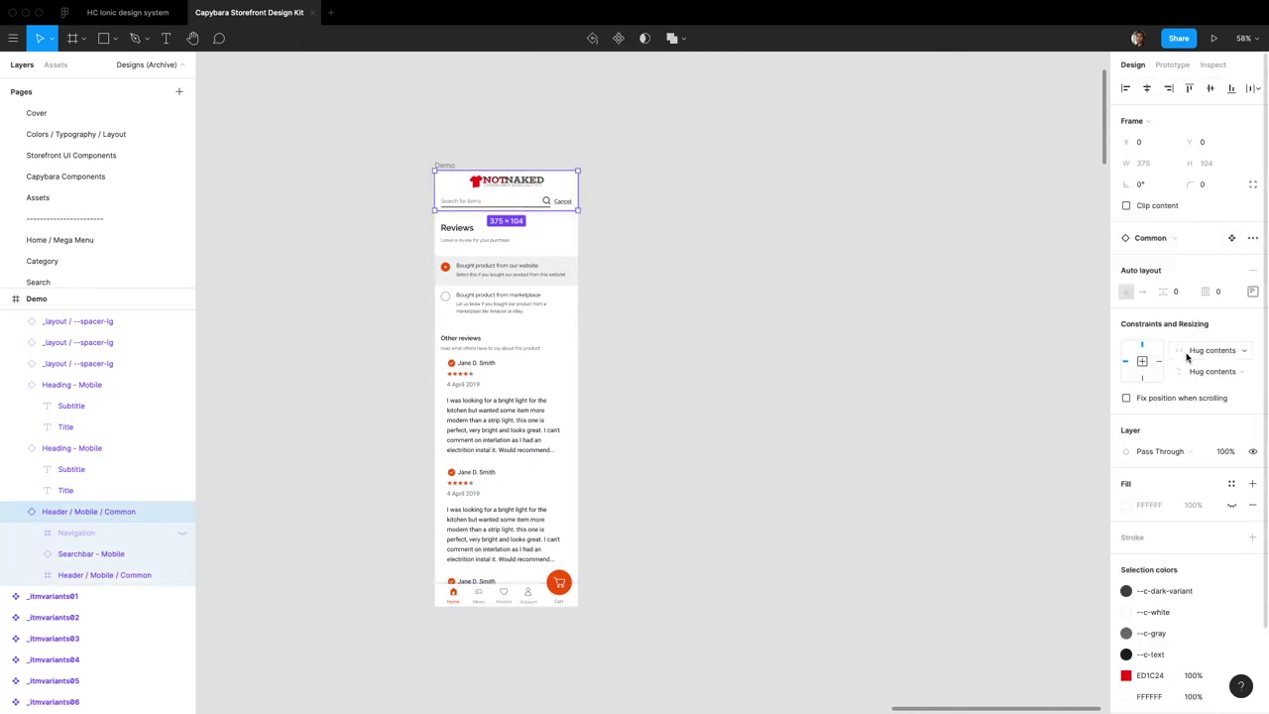
pyautogui.click(1164, 401)
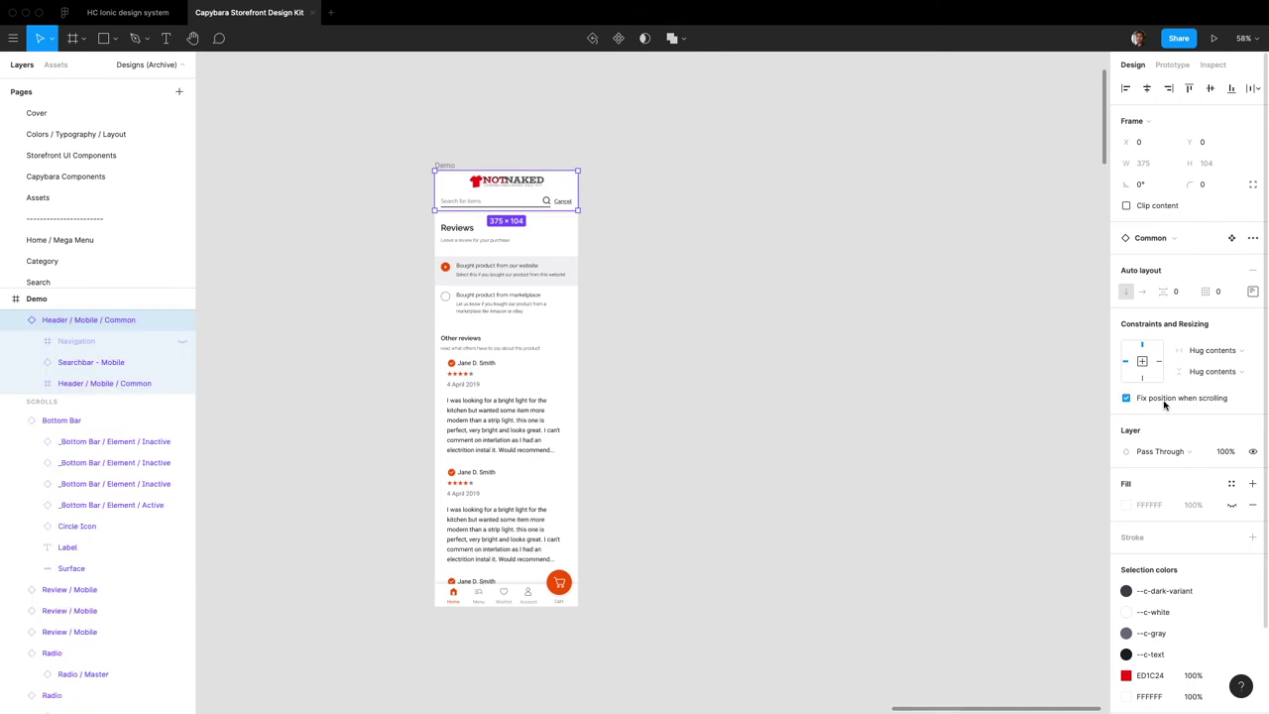
pyautogui.click(512, 595)
pyautogui.click(1178, 346)
pyautogui.click(591, 209)
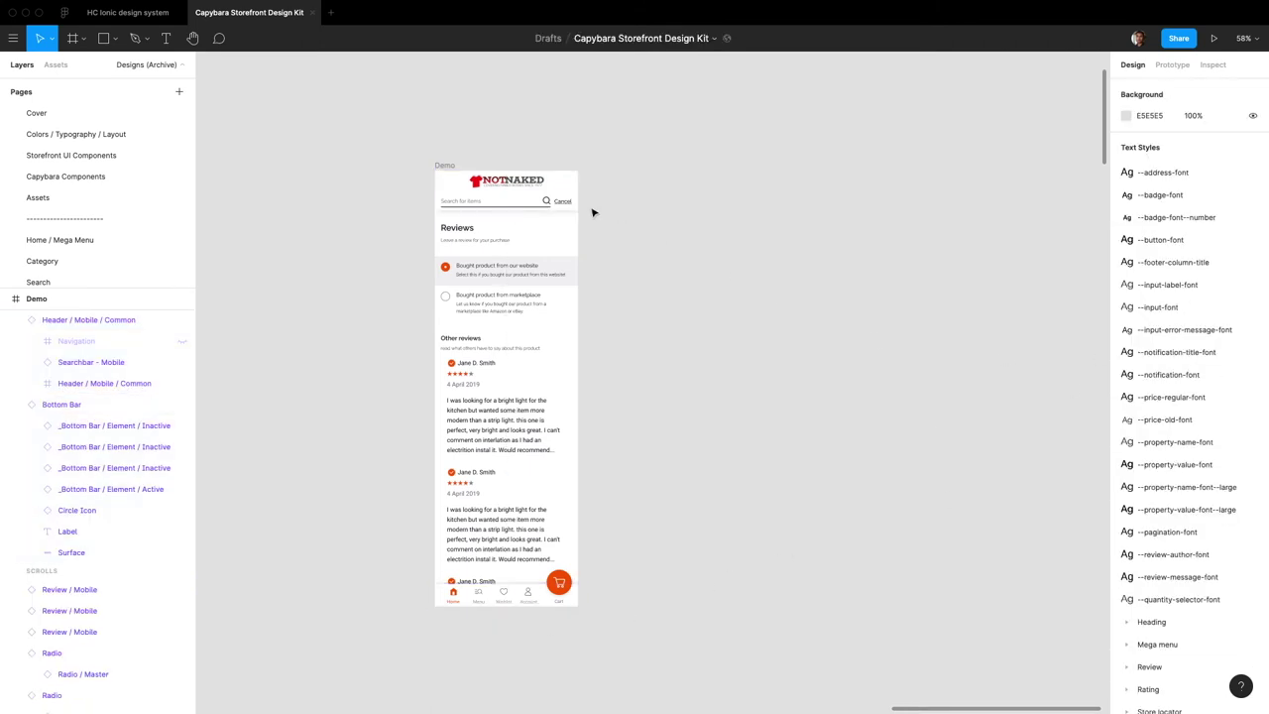
# - Preview the Demo frame as a prototype, scroll through it and check the display scaling options
pyautogui.click(447, 167)
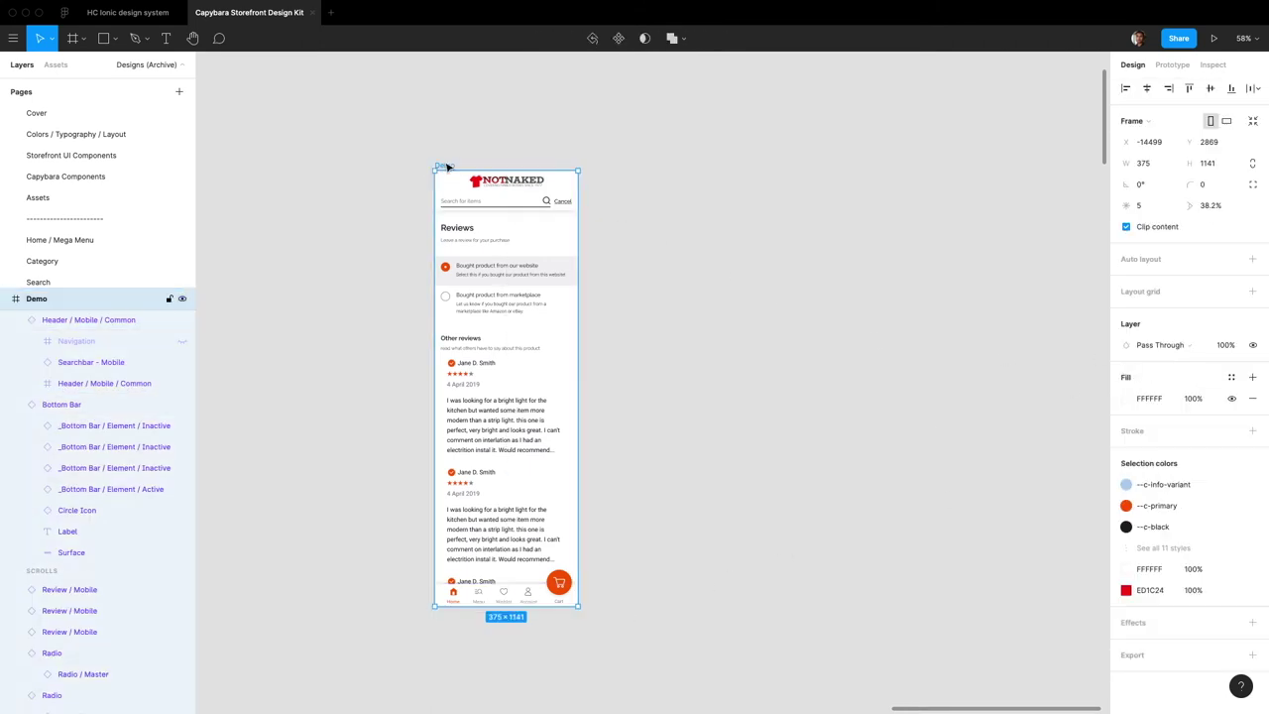
pyautogui.click(1211, 64)
pyautogui.click(1172, 65)
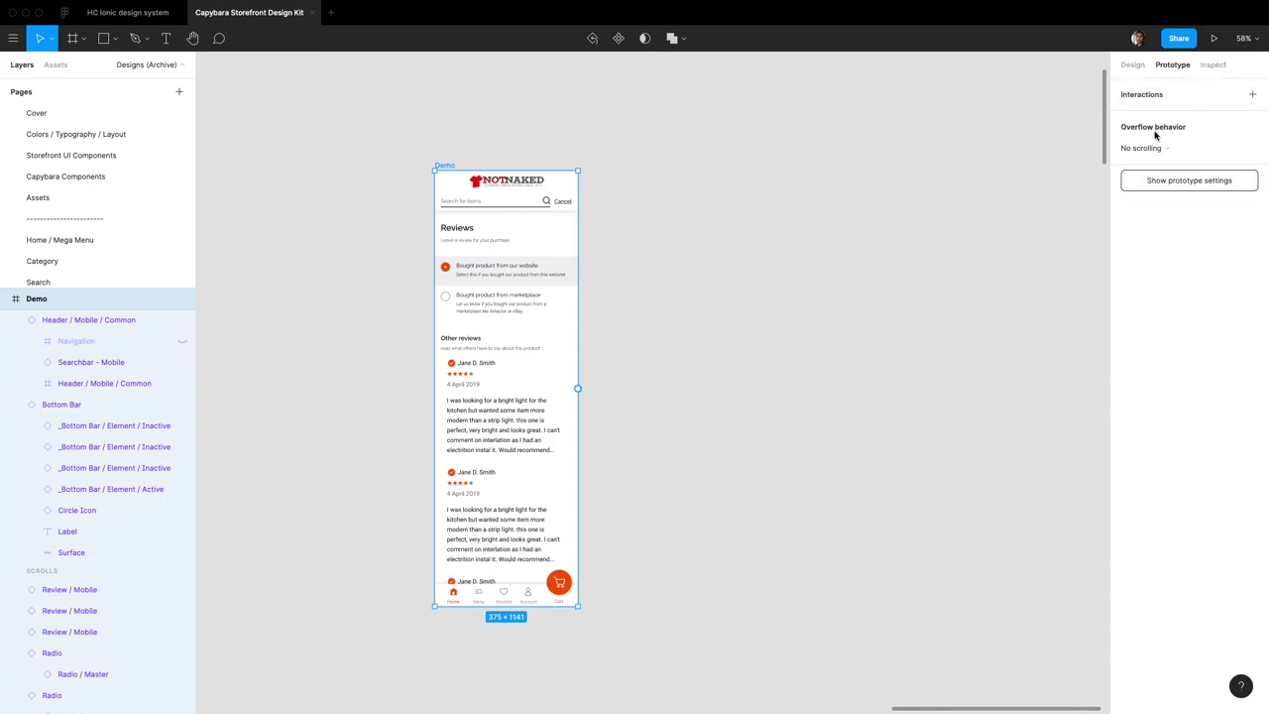
pyautogui.press('super+alt+Return')
pyautogui.scroll(-2, 677, 416)
pyautogui.scroll(2, 677, 416)
pyautogui.scroll(-2, 677, 416)
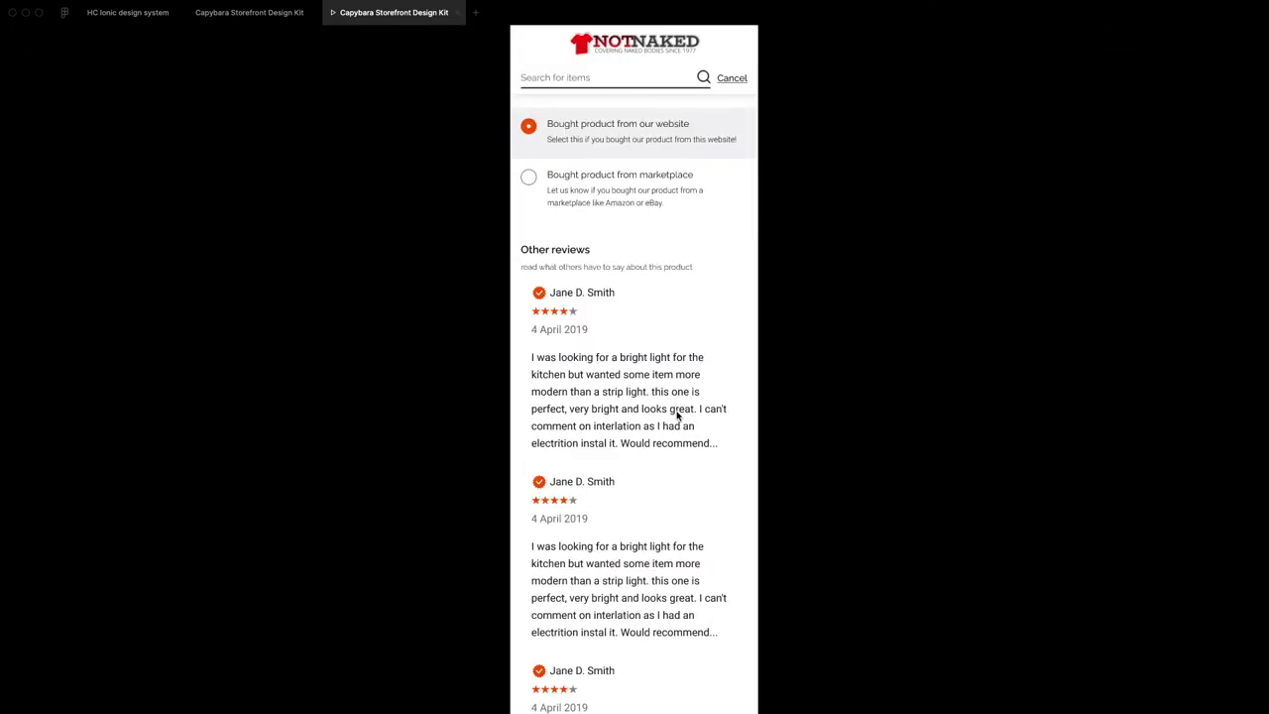
pyautogui.scroll(2, 676, 417)
pyautogui.scroll(-2, 677, 416)
pyautogui.click(1209, 38)
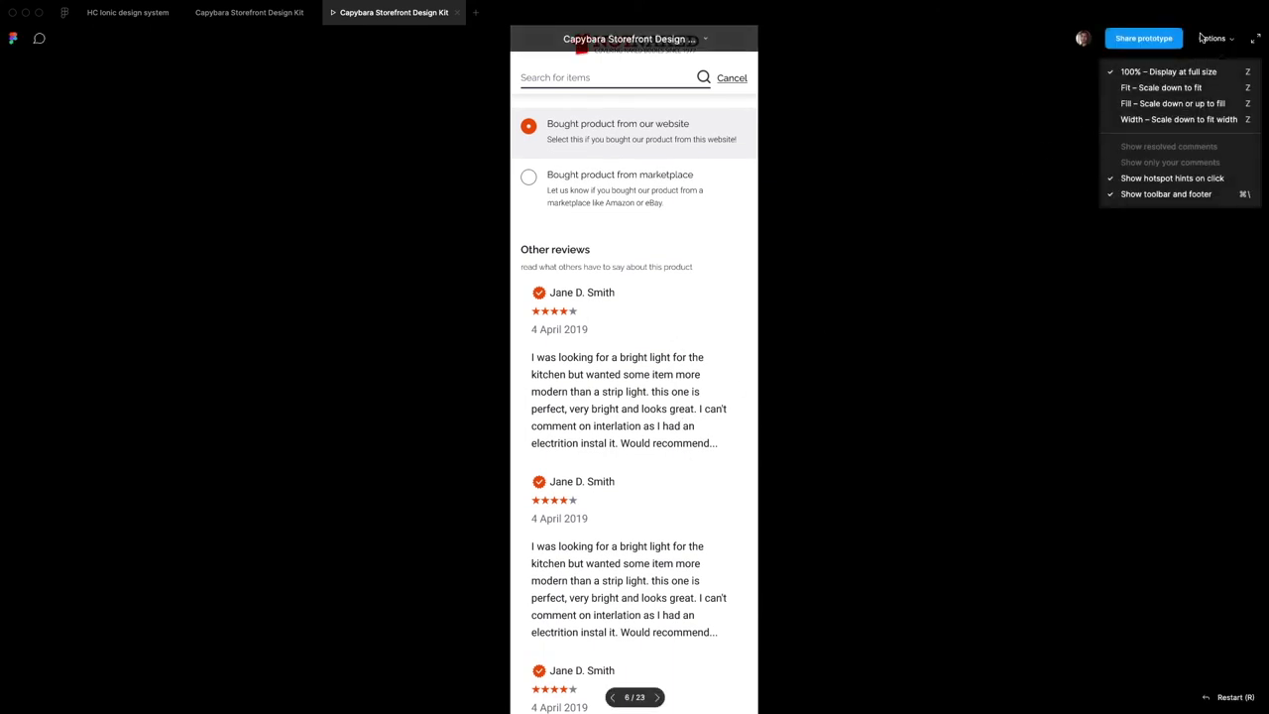
pyautogui.click(1170, 103)
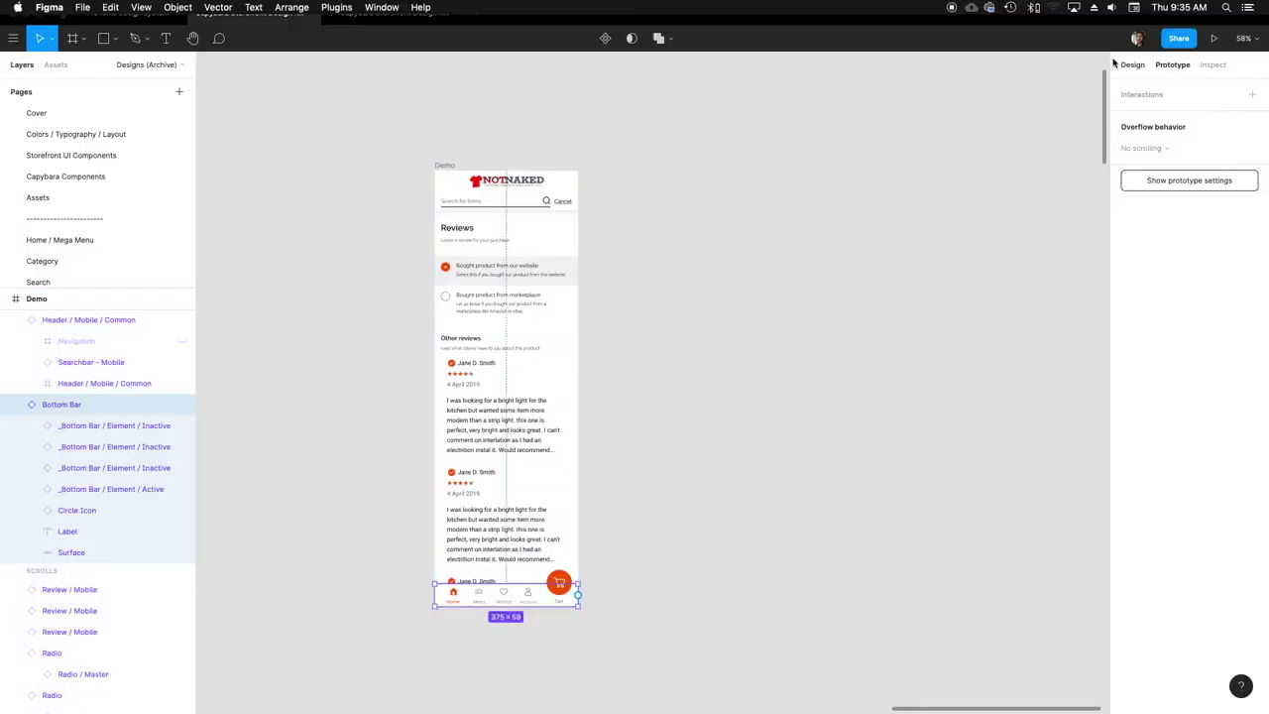
# - Anchor the Bottom Bar to the frame's bottom edge, set the Demo frame's height to 812 and check the prototype
pyautogui.click(520, 599)
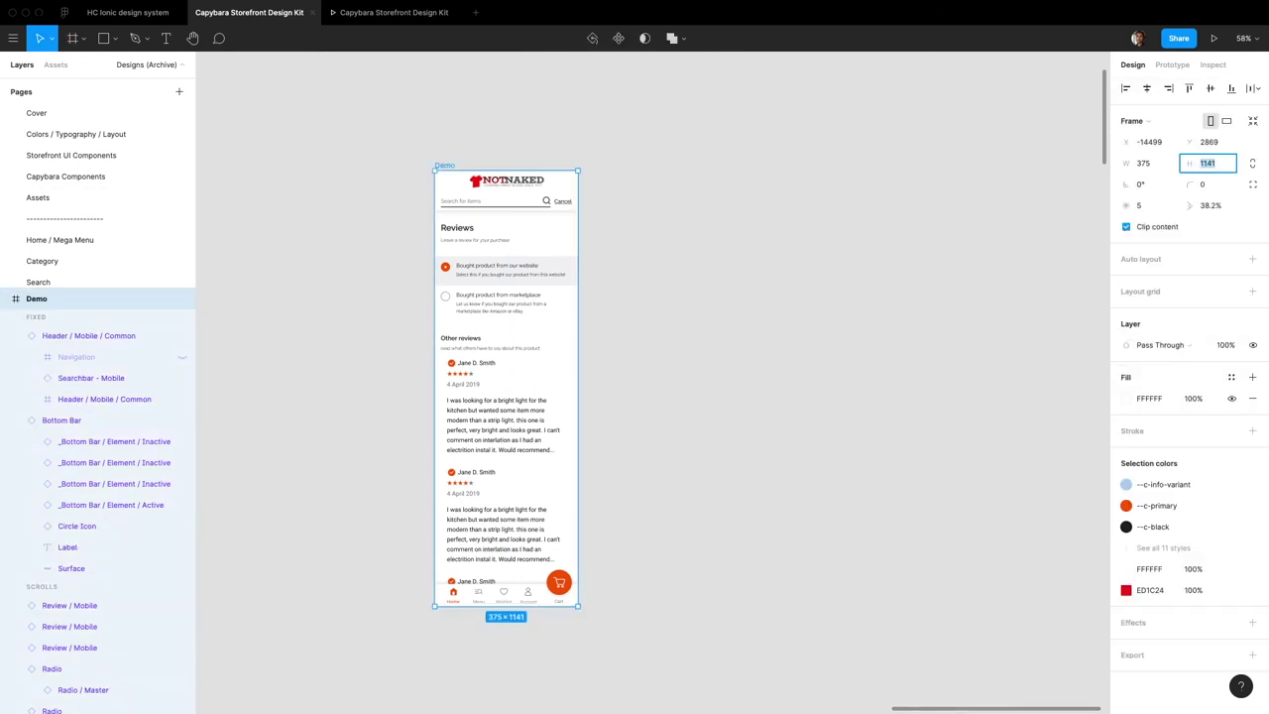
pyautogui.write('812')
pyautogui.press('Return')
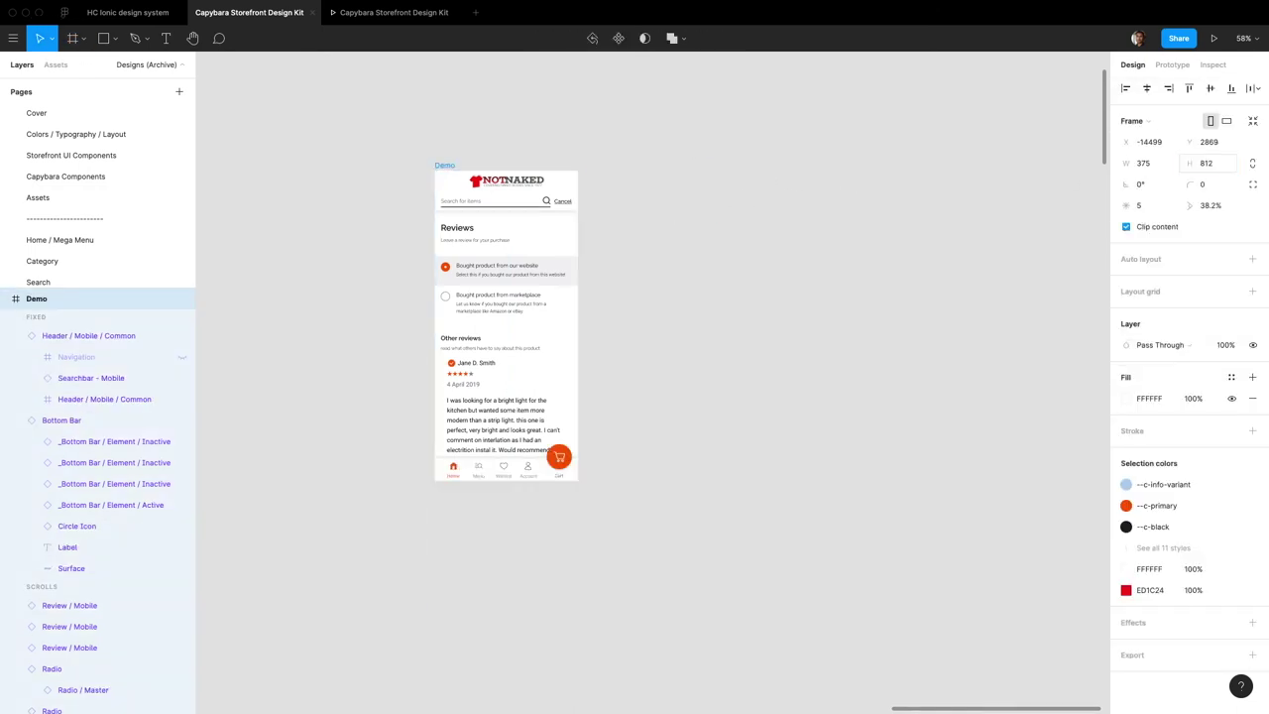
pyautogui.click(408, 9)
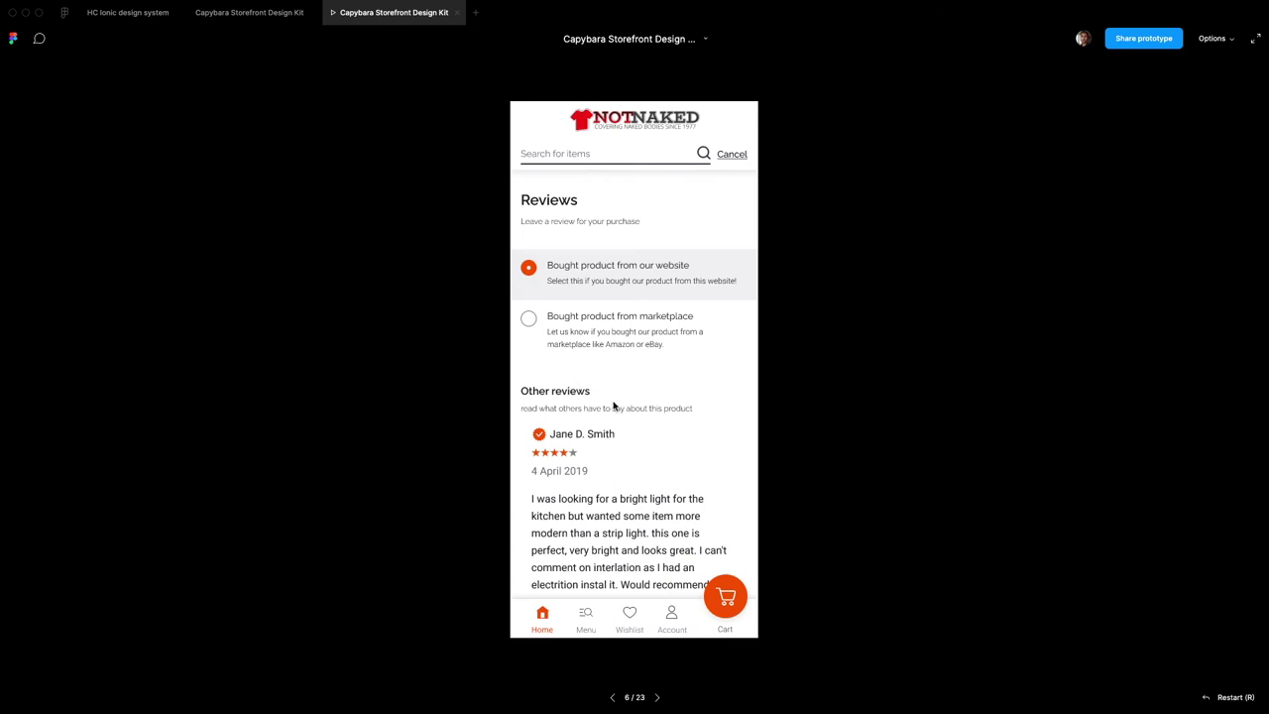
# - Set the Demo frame's prototype overflow behavior to Vertical scrolling
pyautogui.click(249, 12)
pyautogui.click(1171, 64)
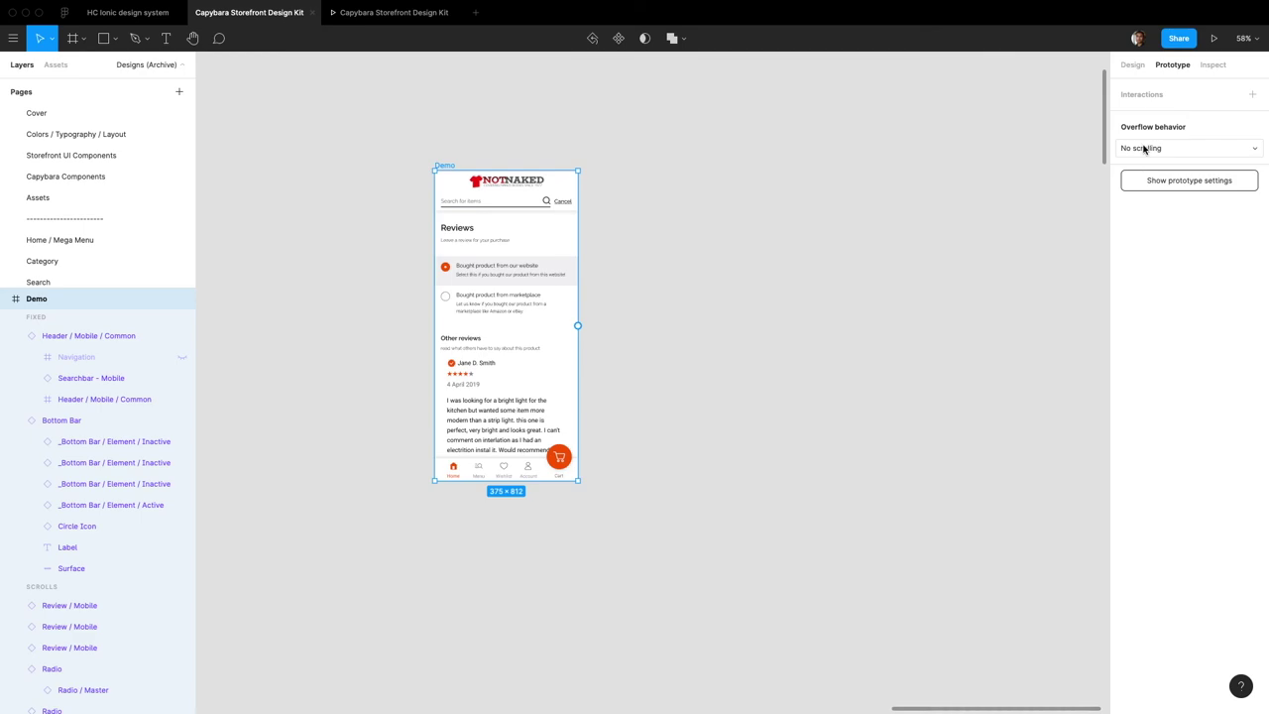
pyautogui.click(1143, 148)
pyautogui.click(1189, 179)
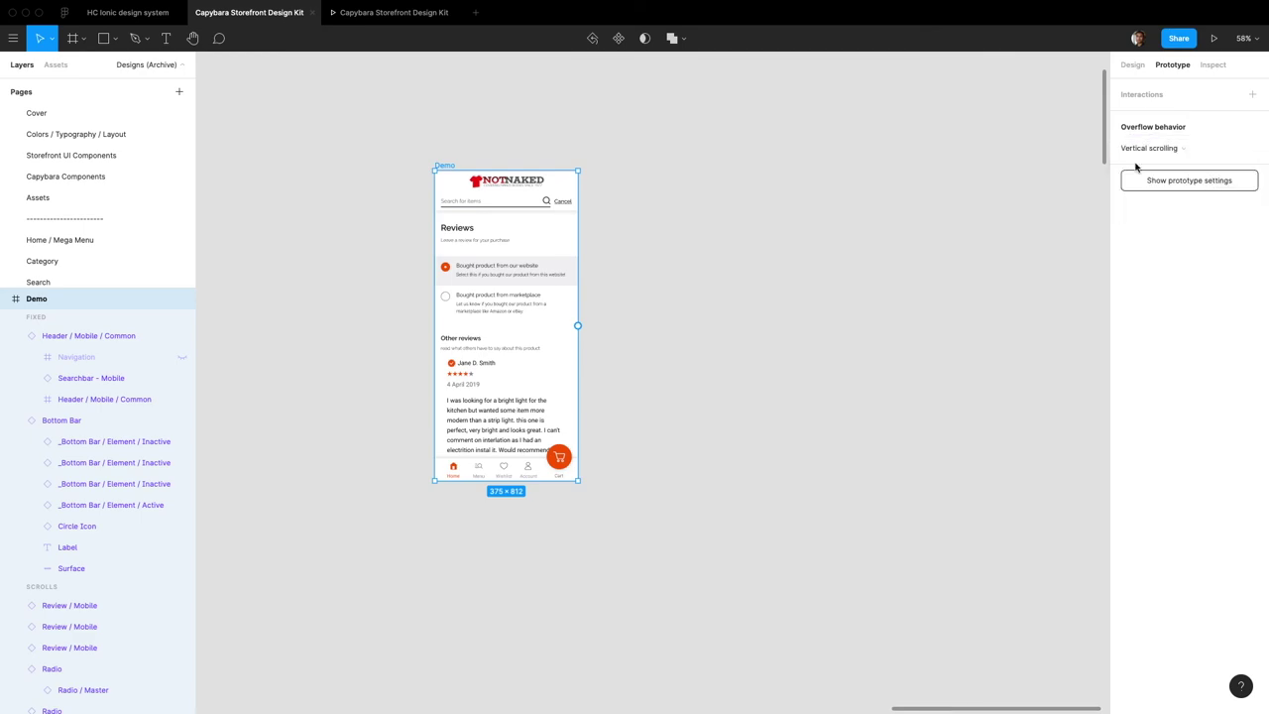
# - Scroll the Demo prototype up and down to check how the reviews move relative to the header and Bottom Bar
pyautogui.click(398, 14)
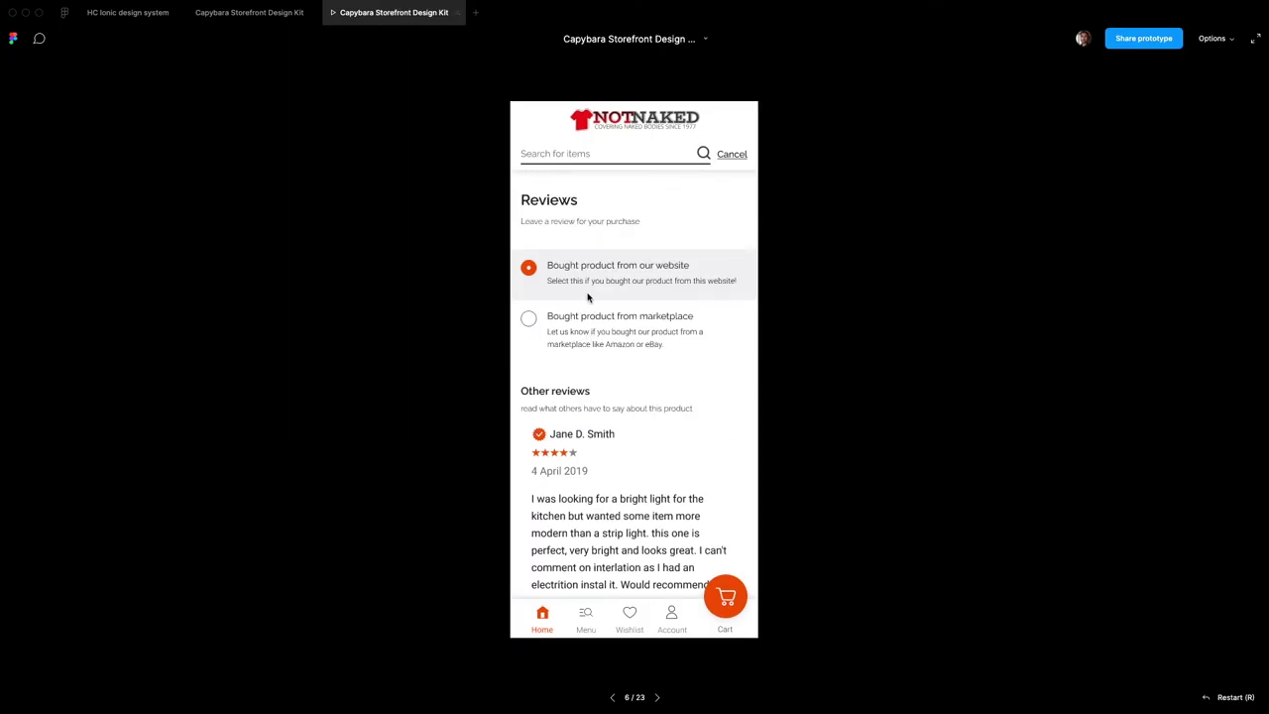
pyautogui.scroll(-5, 592, 291)
pyautogui.scroll(5, 601, 286)
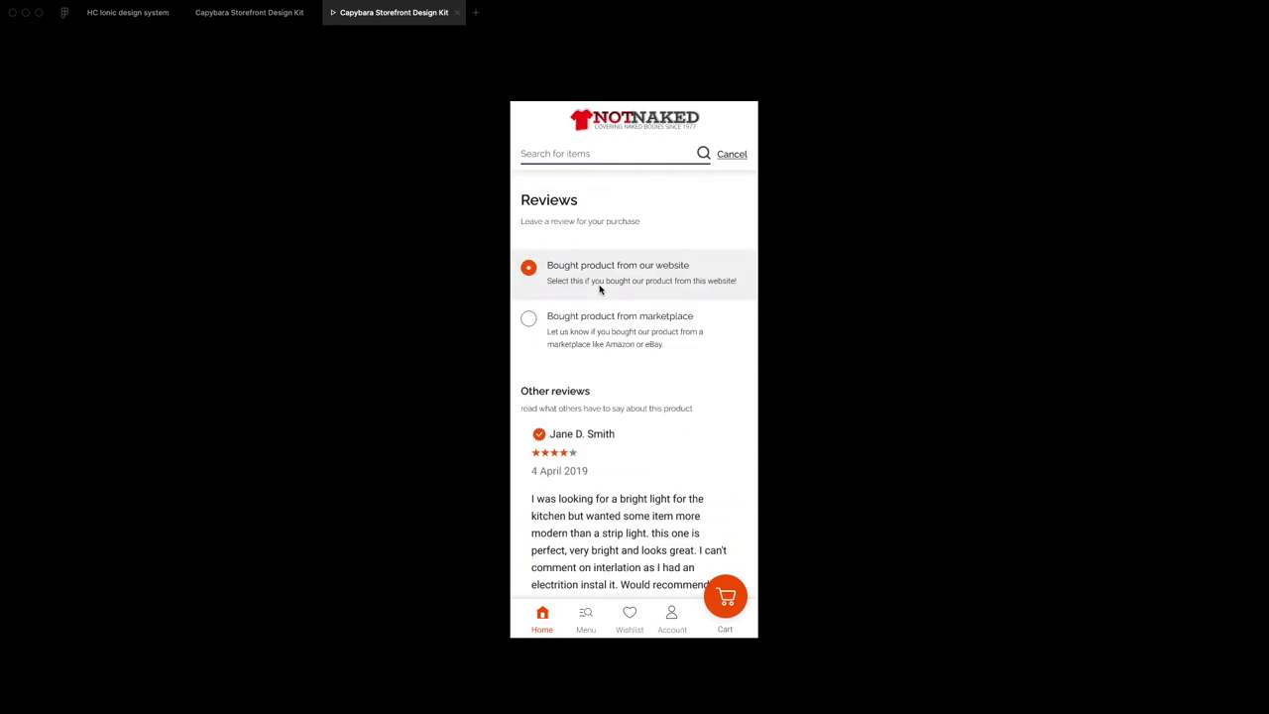
pyautogui.scroll(-5, 600, 287)
pyautogui.scroll(5, 637, 334)
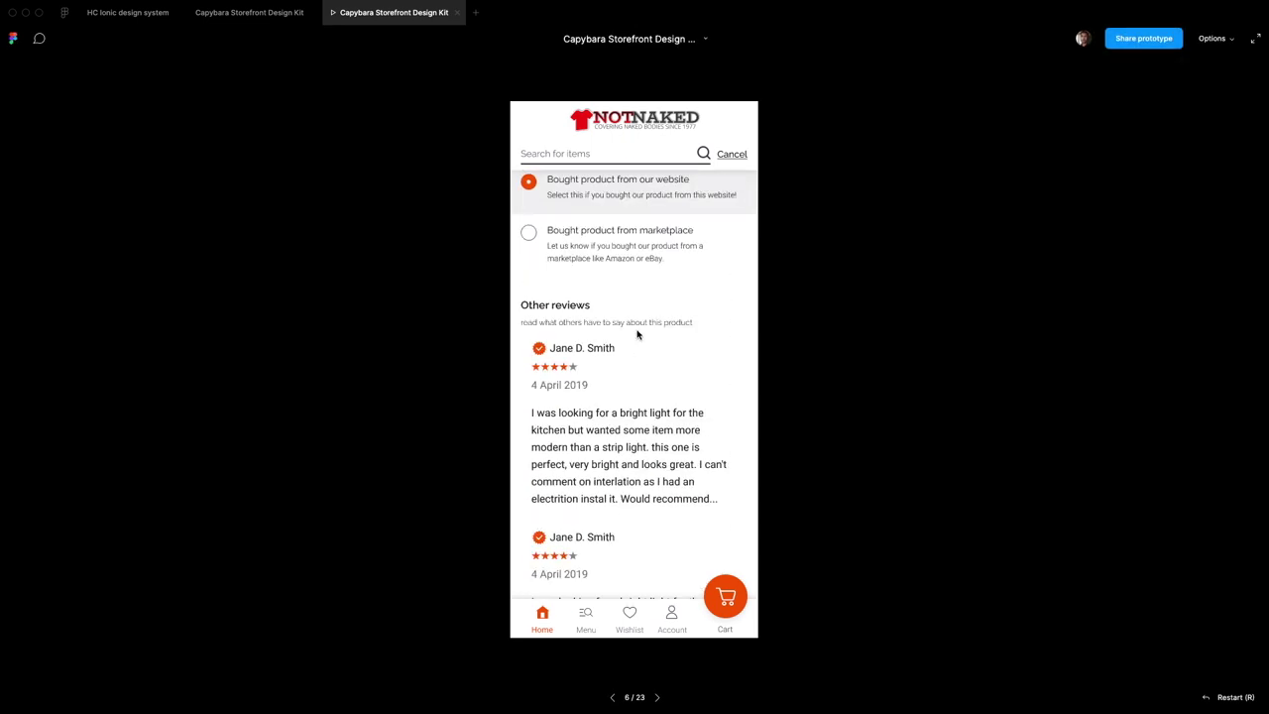
pyautogui.scroll(-5, 637, 334)
pyautogui.scroll(5, 637, 334)
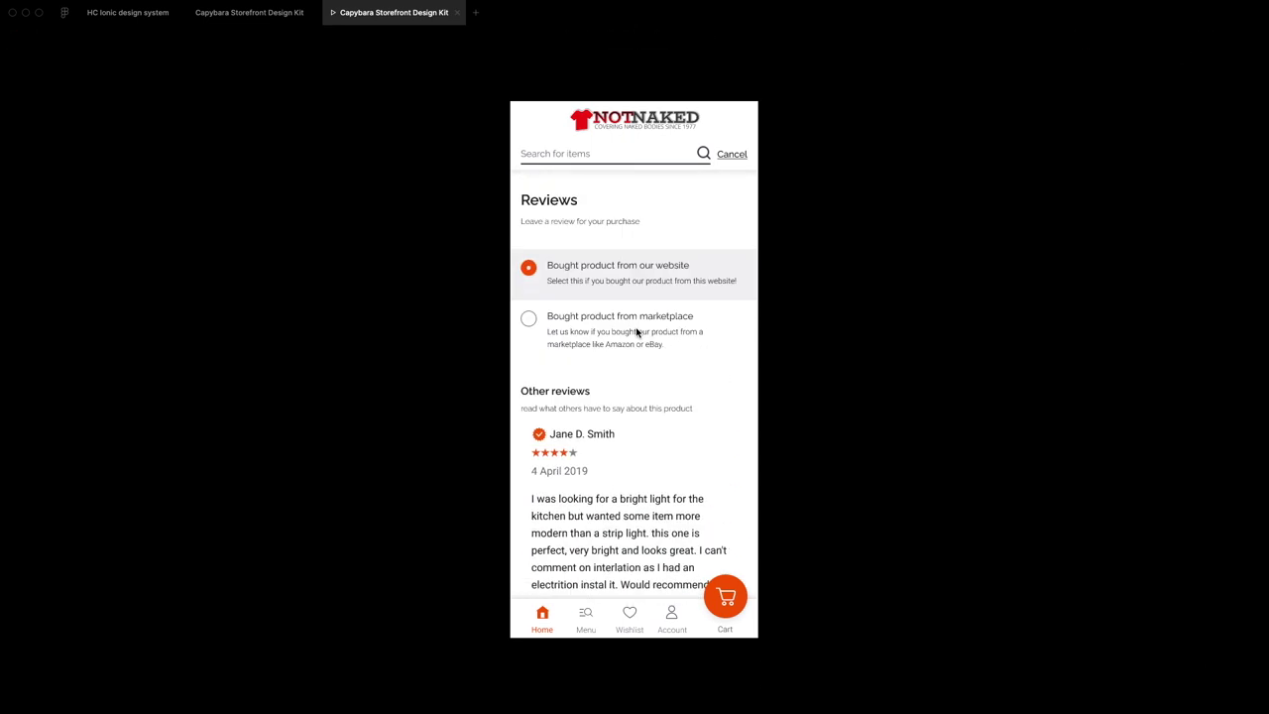
pyautogui.scroll(-5, 635, 294)
pyautogui.scroll(5, 635, 295)
pyautogui.scroll(-6, 640, 354)
pyautogui.click(249, 13)
pyautogui.click(401, 18)
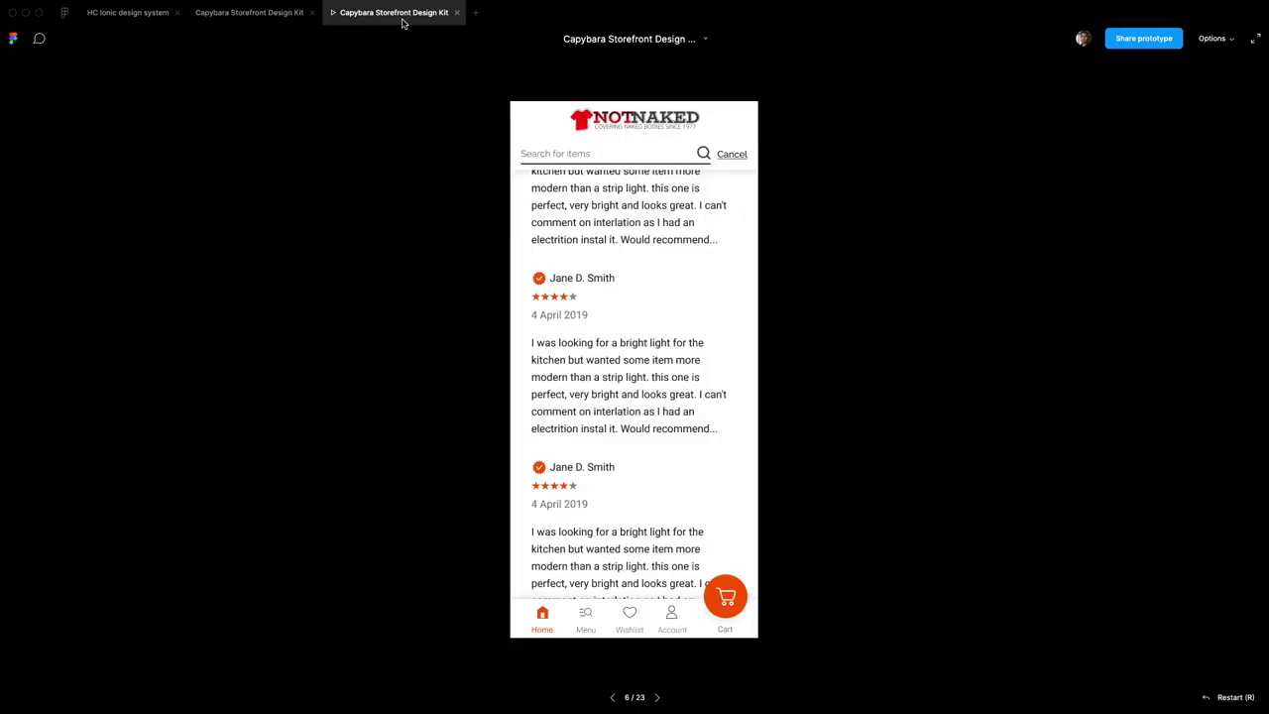
pyautogui.press('super+n')
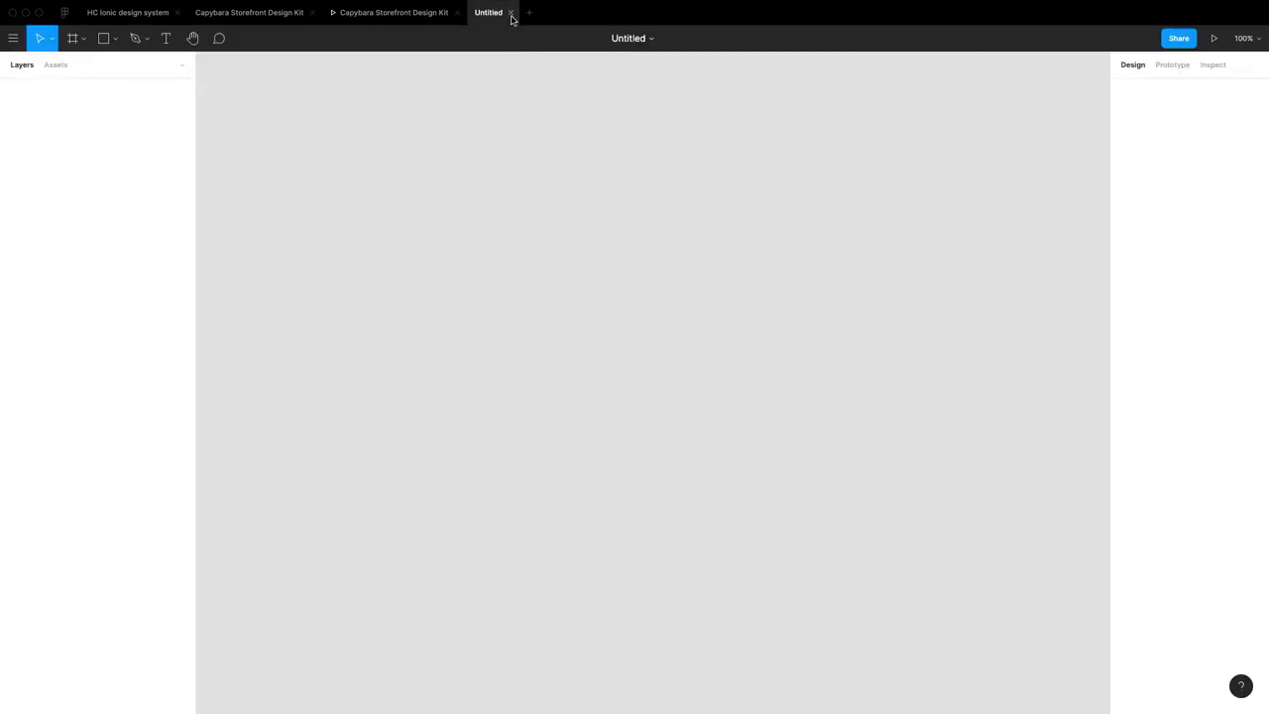
pyautogui.click(509, 13)
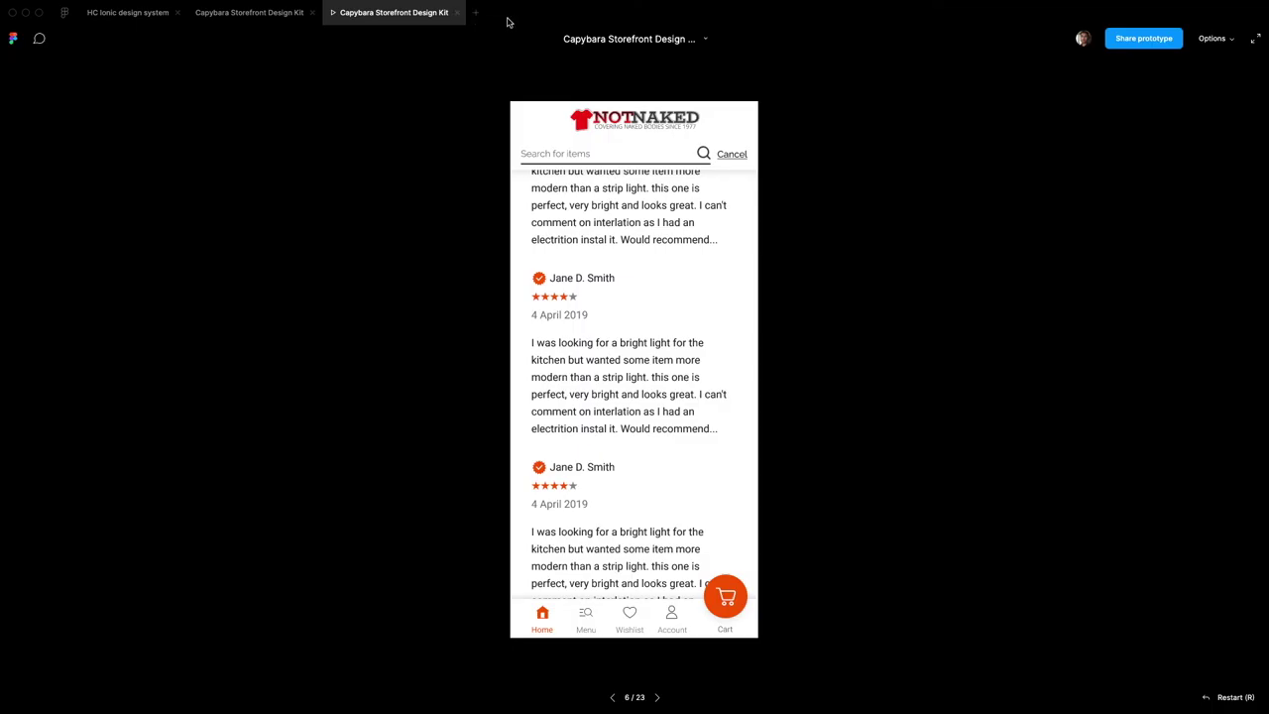
pyautogui.scroll(5, 597, 570)
pyautogui.scroll(-5, 597, 570)
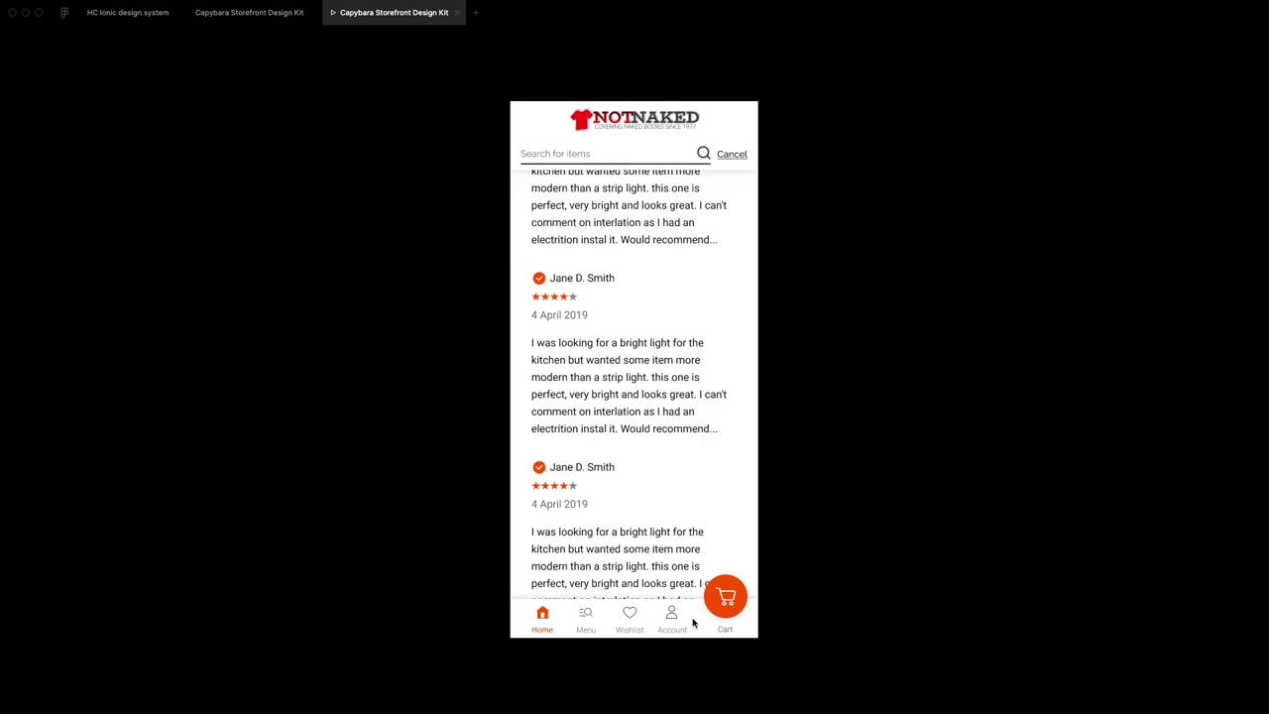
# - Return to the design file and extend the Demo frame's bottom edge to a height of about 1572
pyautogui.click(228, 13)
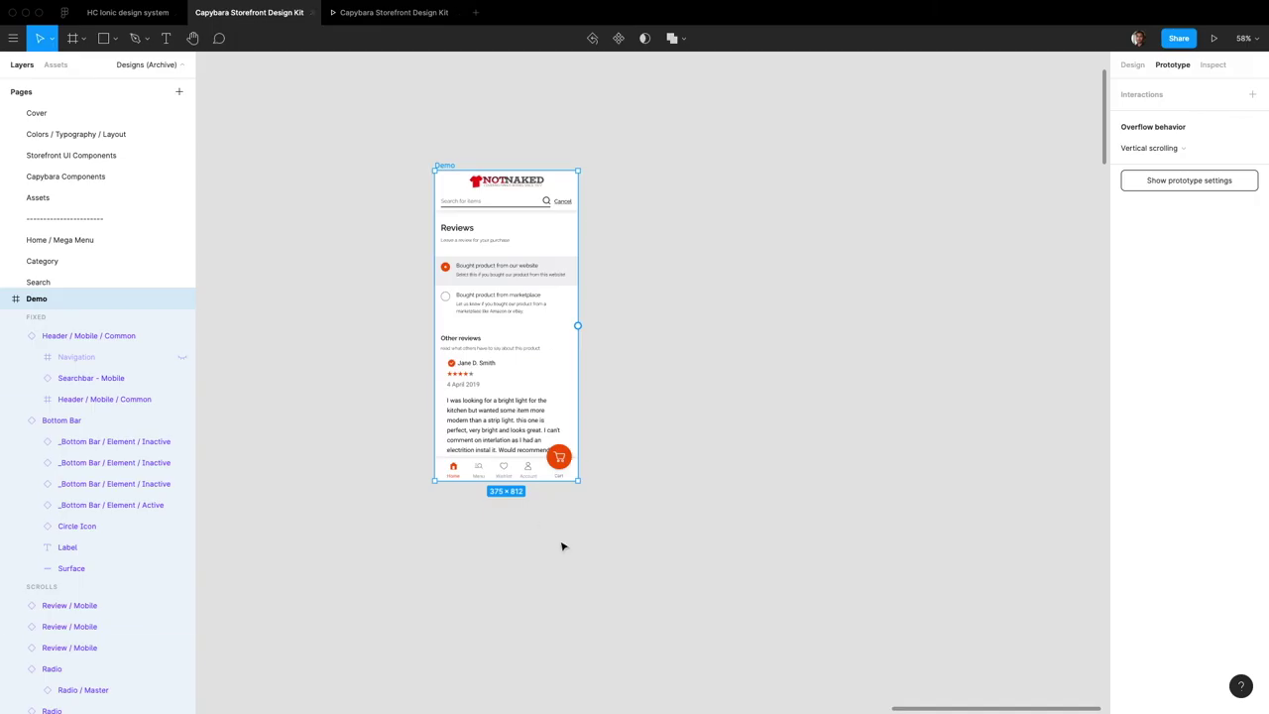
pyautogui.moveTo(533, 489); pyautogui.dragTo(495, 639)
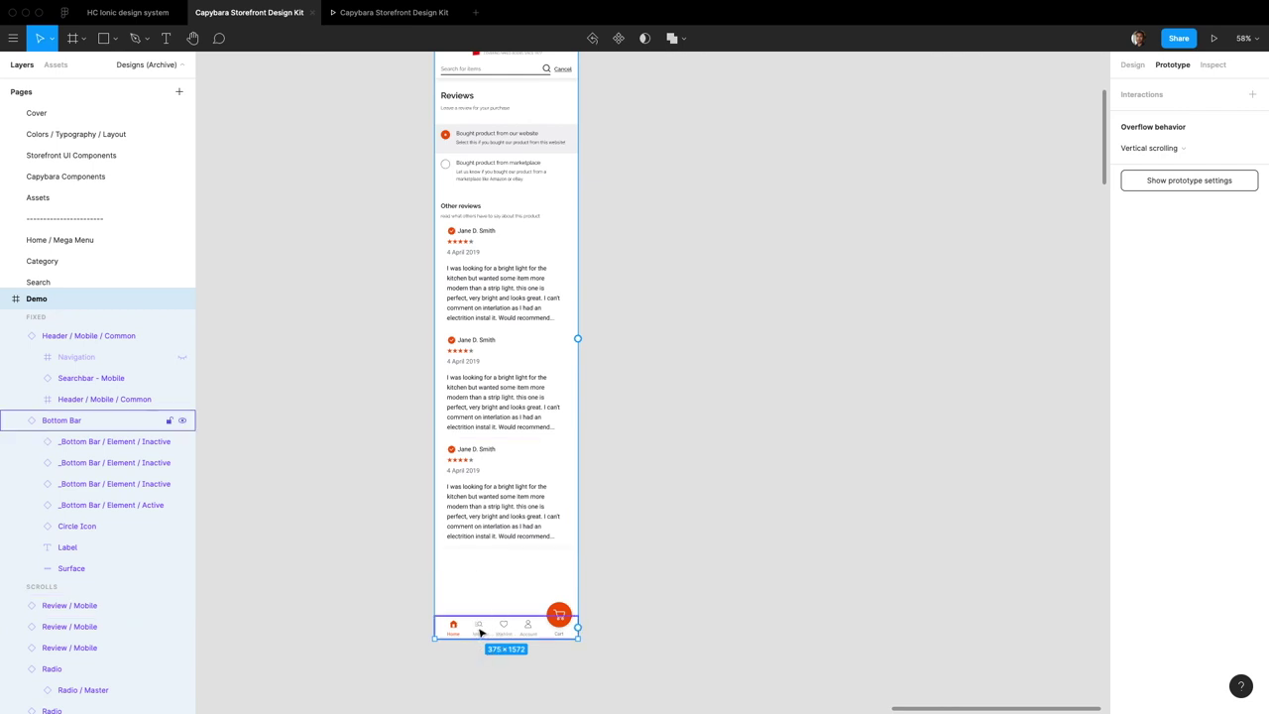
# - Search the assets for spacer and place the 160 × 160 --spacer-3xl component in the Demo frame directly below the last review
pyautogui.click(476, 634)
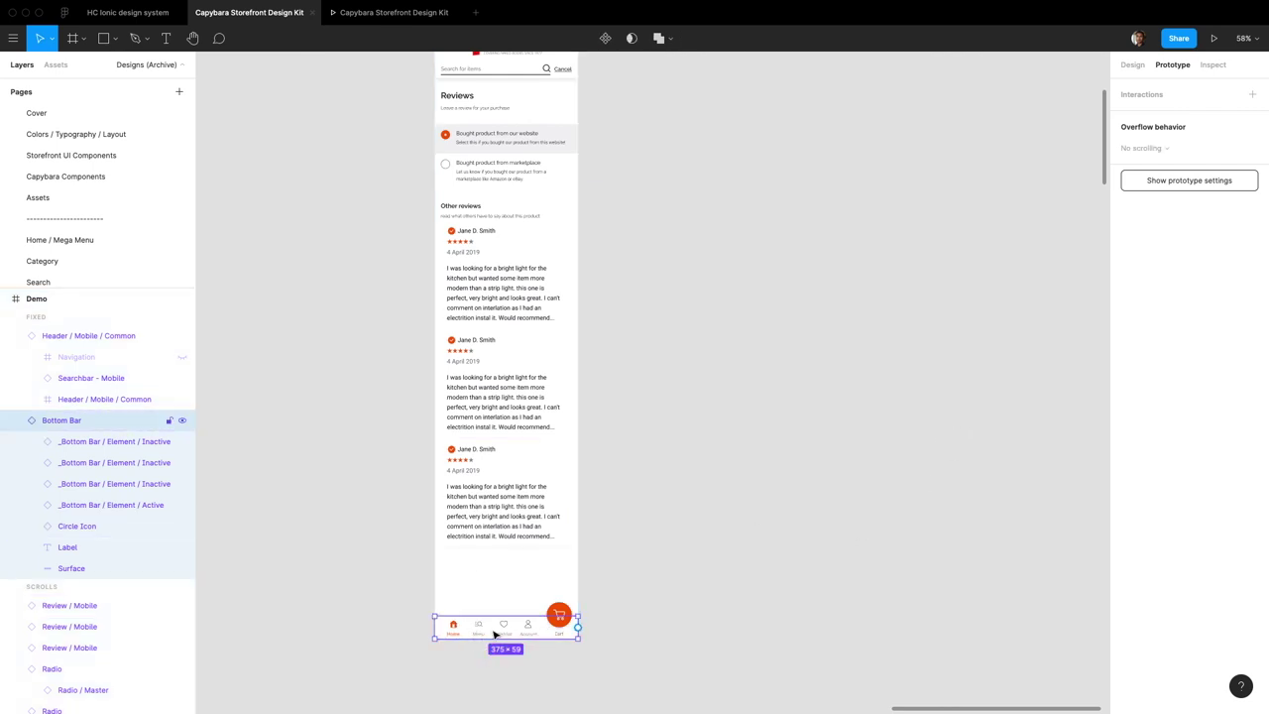
pyautogui.click(57, 66)
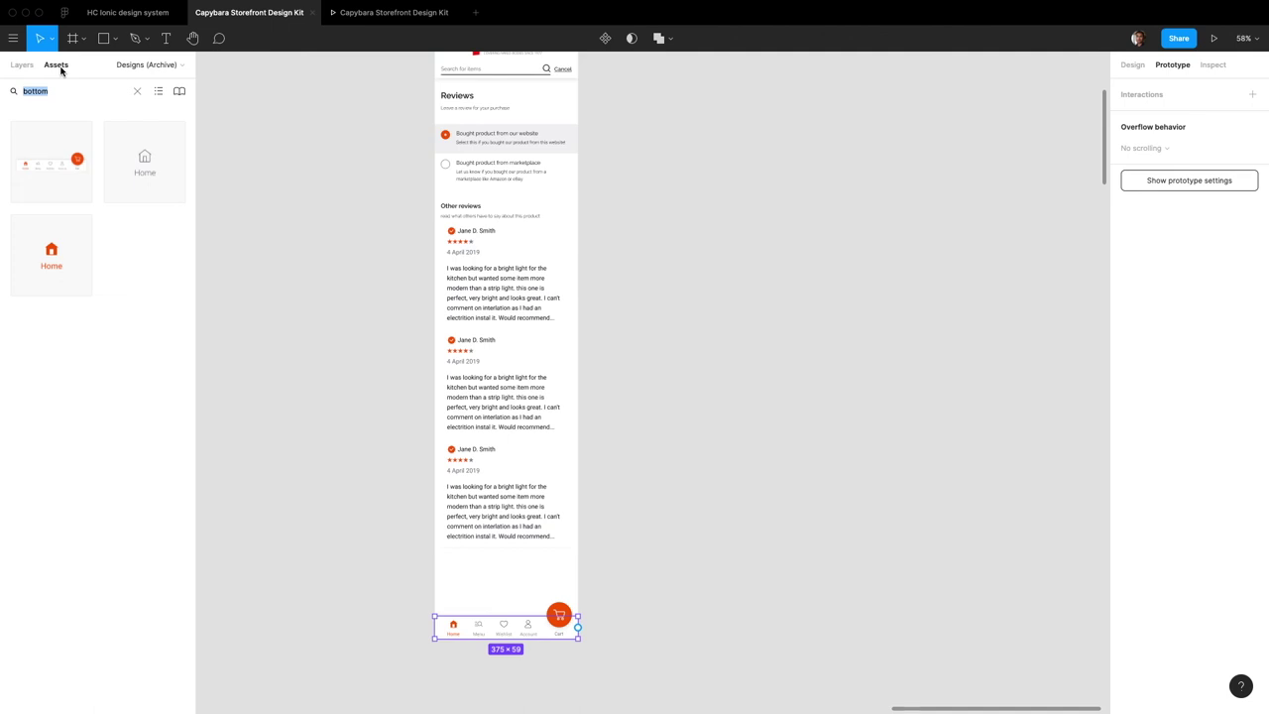
pyautogui.write('spca')
pyautogui.press('BackSpace')
pyautogui.press('BackSpace')
pyautogui.write('acer')
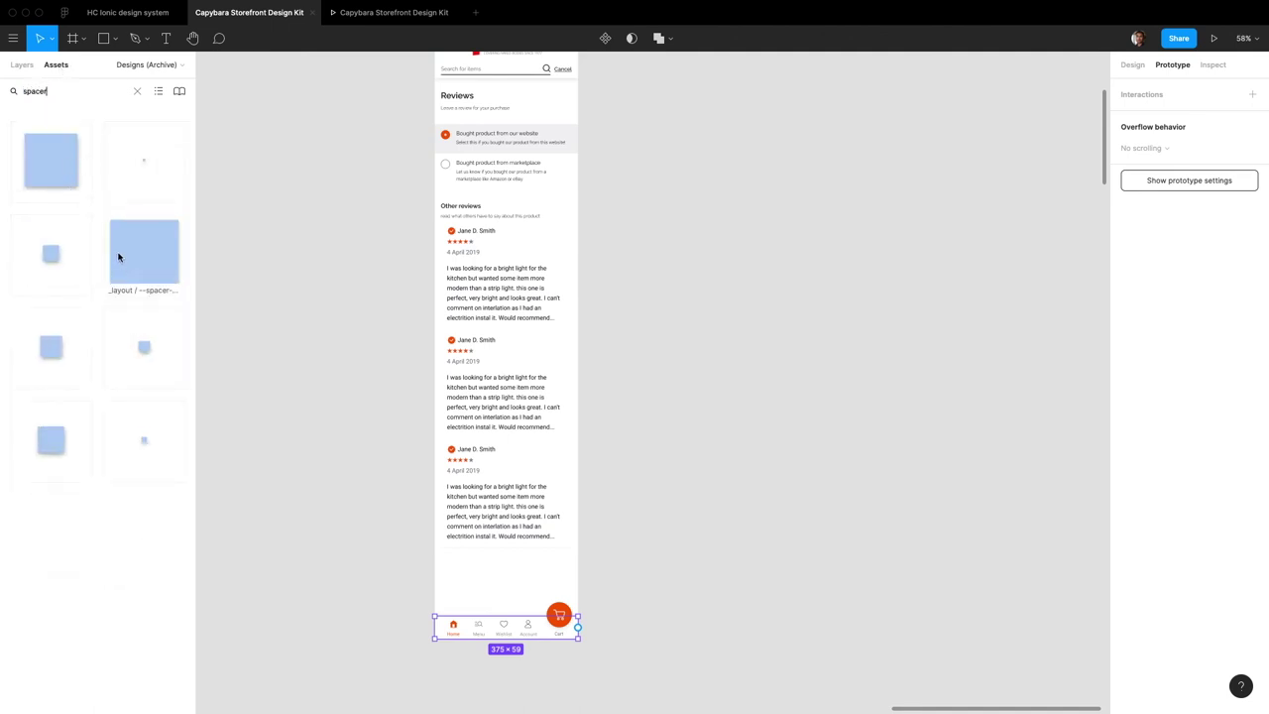
pyautogui.moveTo(119, 255); pyautogui.dragTo(446, 568)
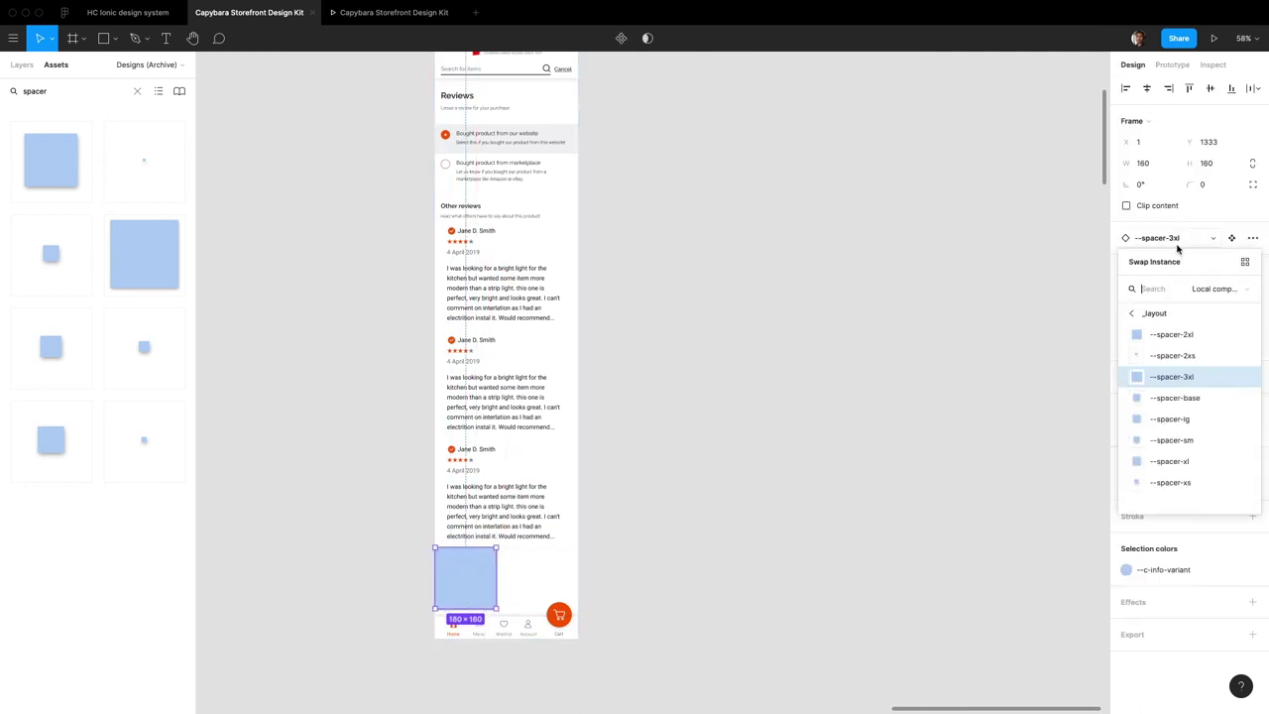
pyautogui.press('Escape')
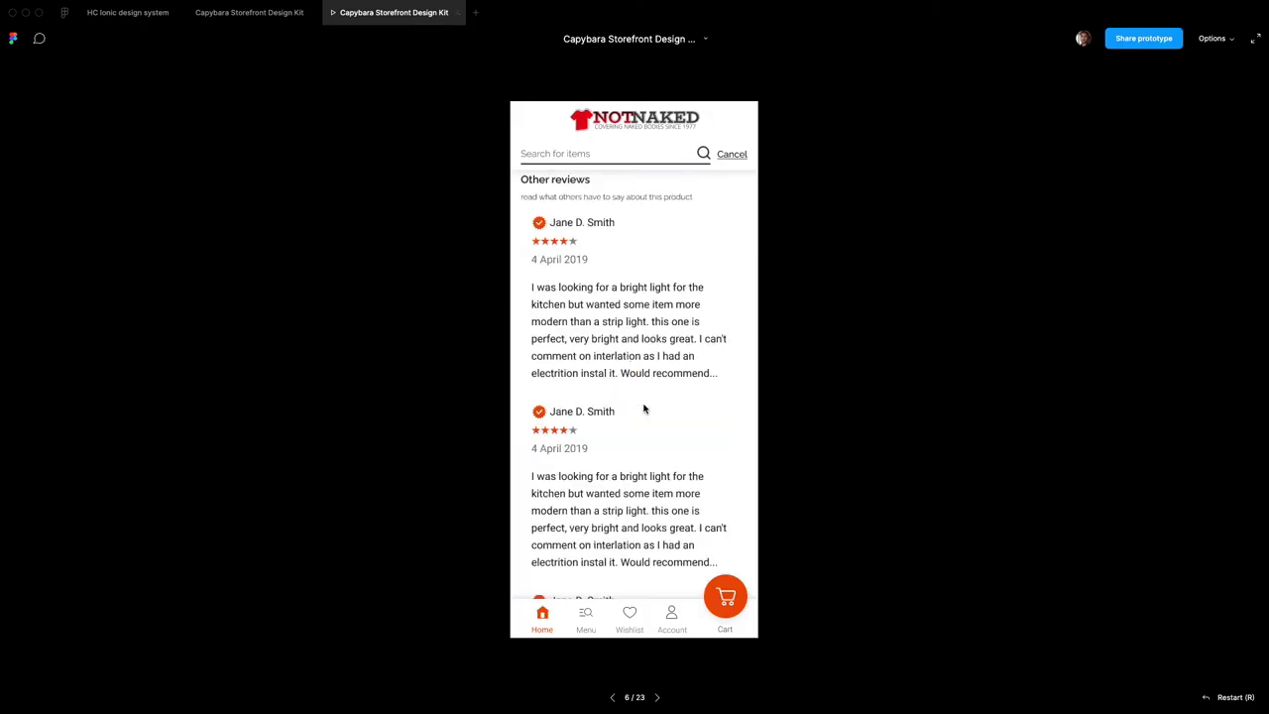
# - Scroll through the Demo prototype to check the space below the last review and the fixed header and Bottom Bar
pyautogui.scroll(-3, 643, 409)
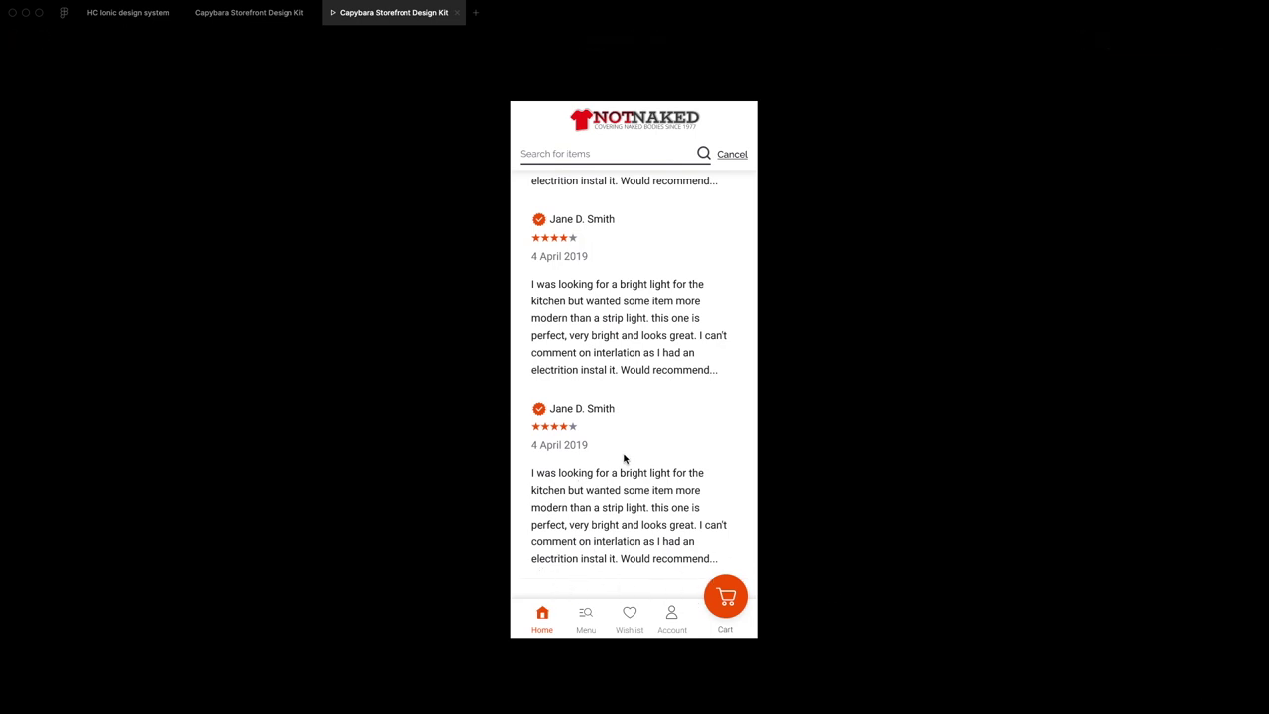
pyautogui.scroll(5, 637, 455)
pyautogui.scroll(-5, 637, 455)
pyautogui.scroll(5, 637, 454)
pyautogui.scroll(-5, 638, 454)
pyautogui.scroll(4, 637, 454)
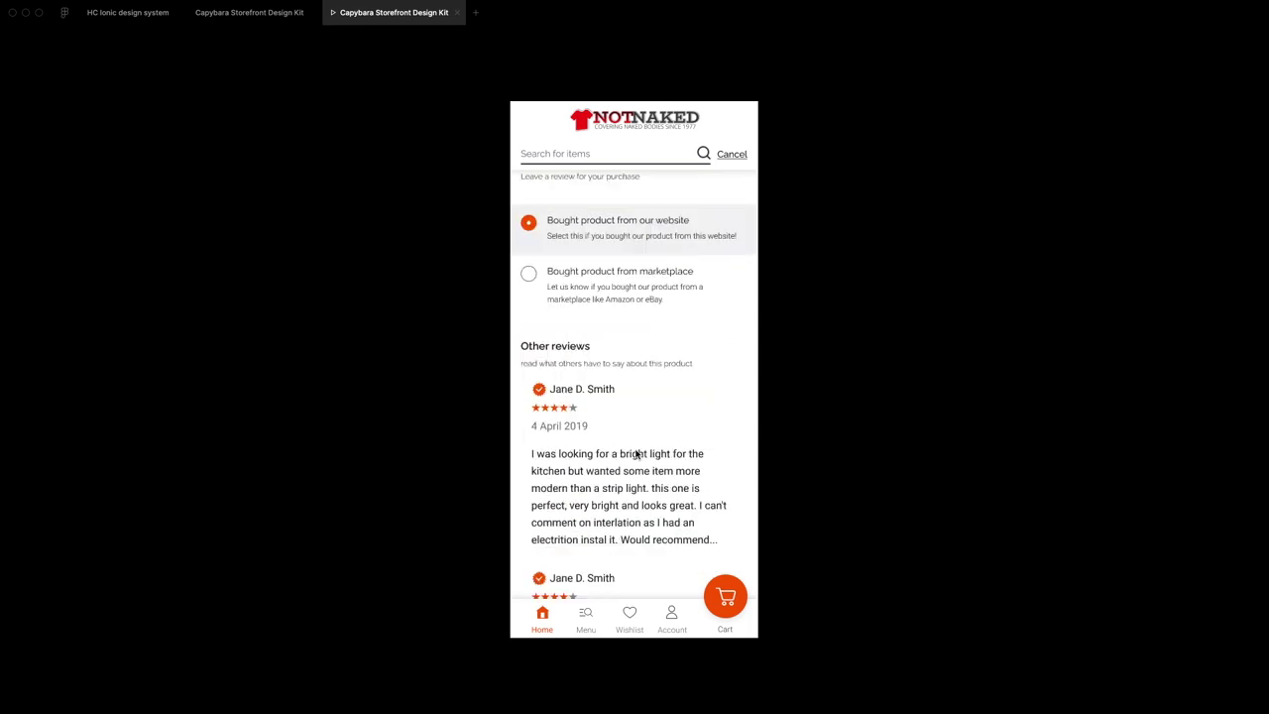
pyautogui.scroll(2, 636, 453)
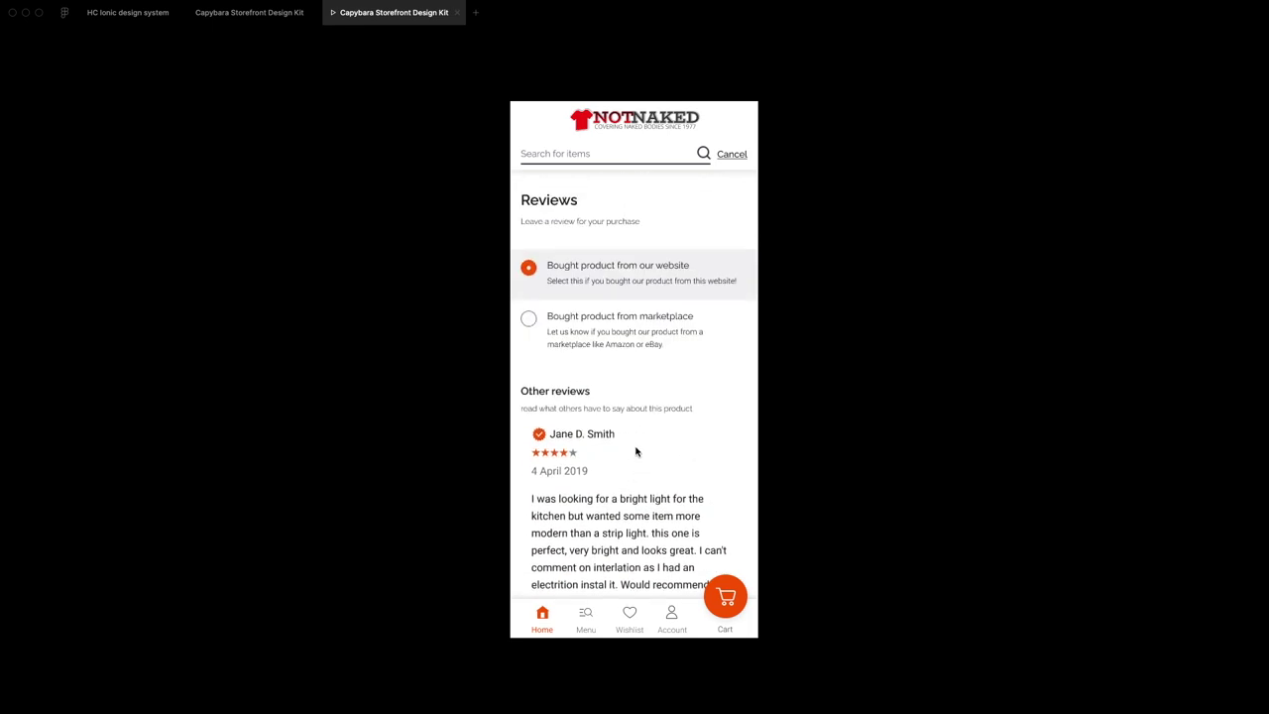
pyautogui.scroll(-5, 618, 319)
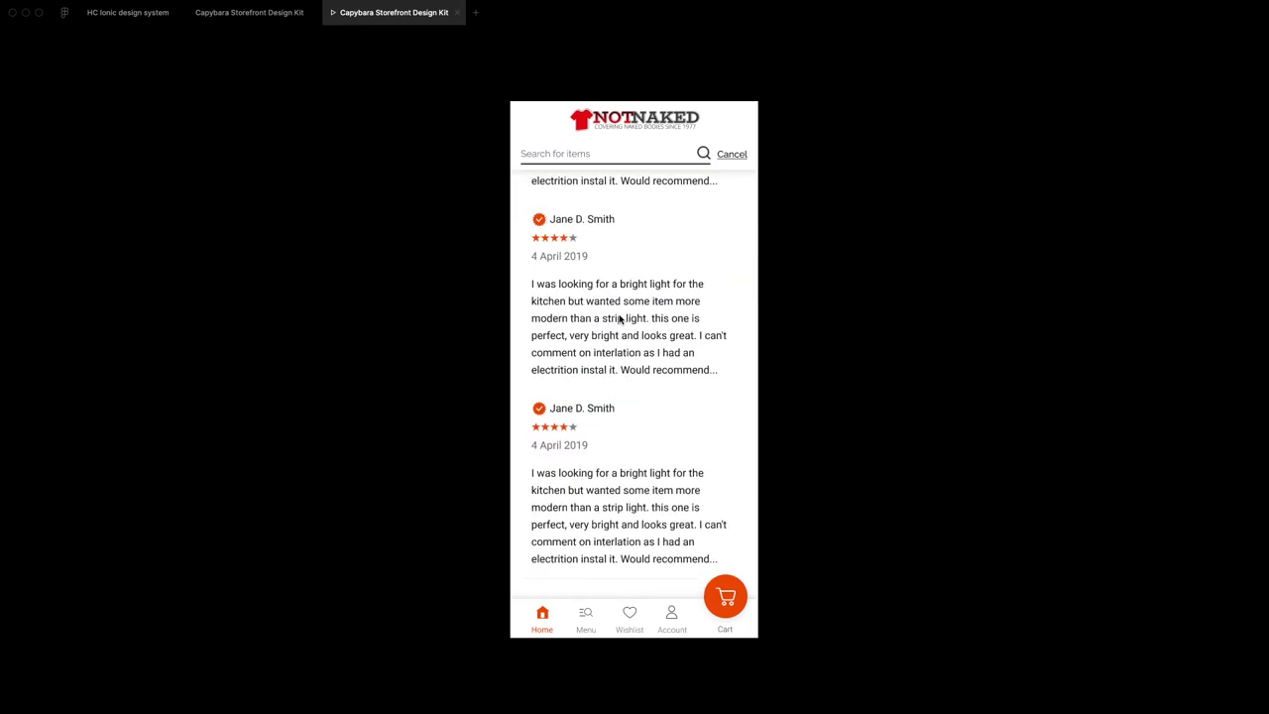
pyautogui.scroll(5, 617, 322)
pyautogui.scroll(-1, 618, 321)
pyautogui.scroll(-4, 616, 320)
pyautogui.scroll(4, 625, 422)
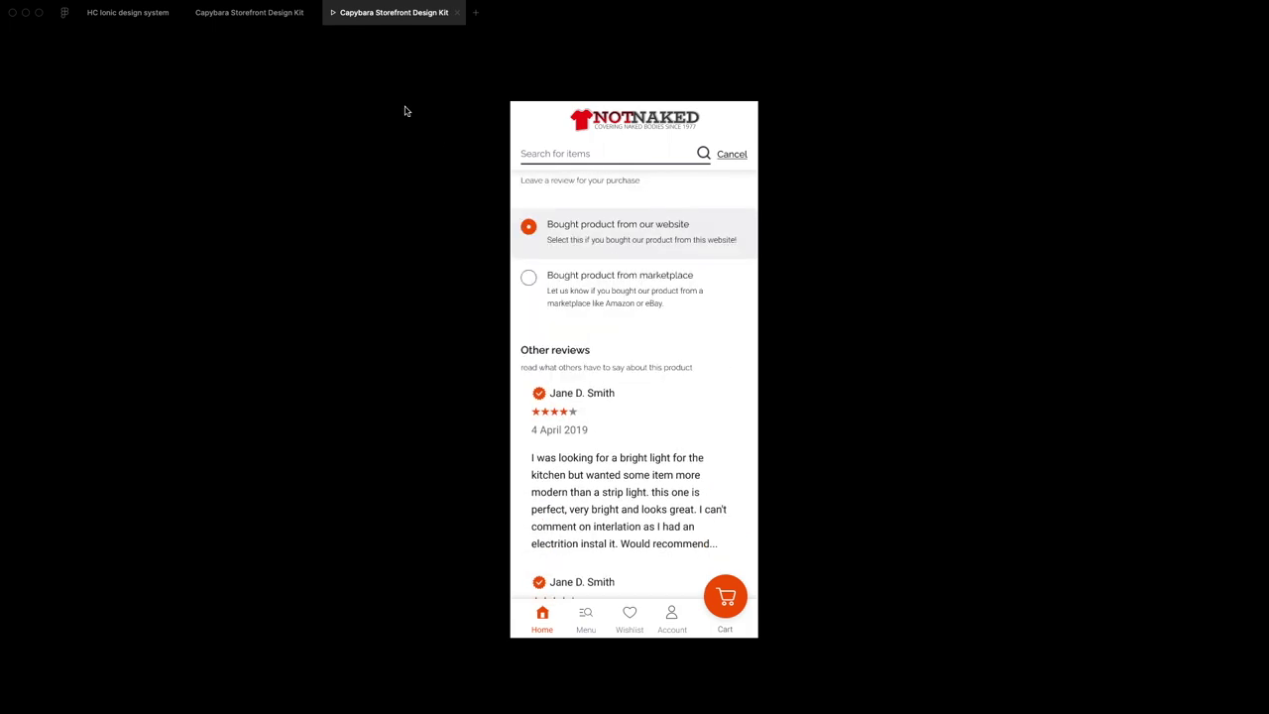